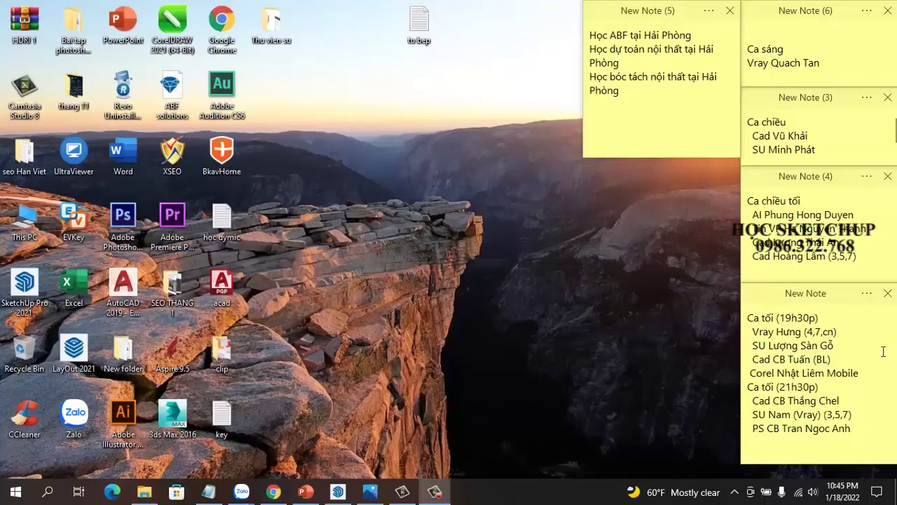
Preview the chair reference photo, then switch the SketchUp model to Front view.
left_click(369, 491)
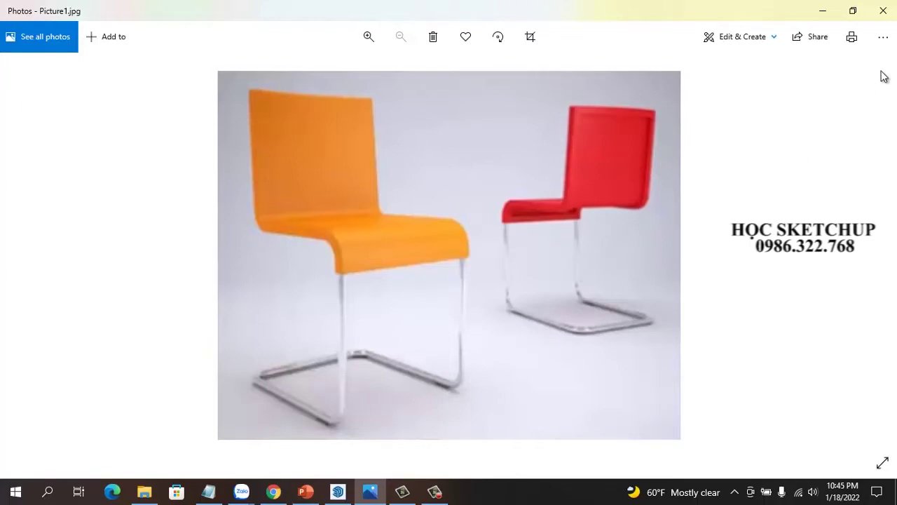
left_click(883, 10)
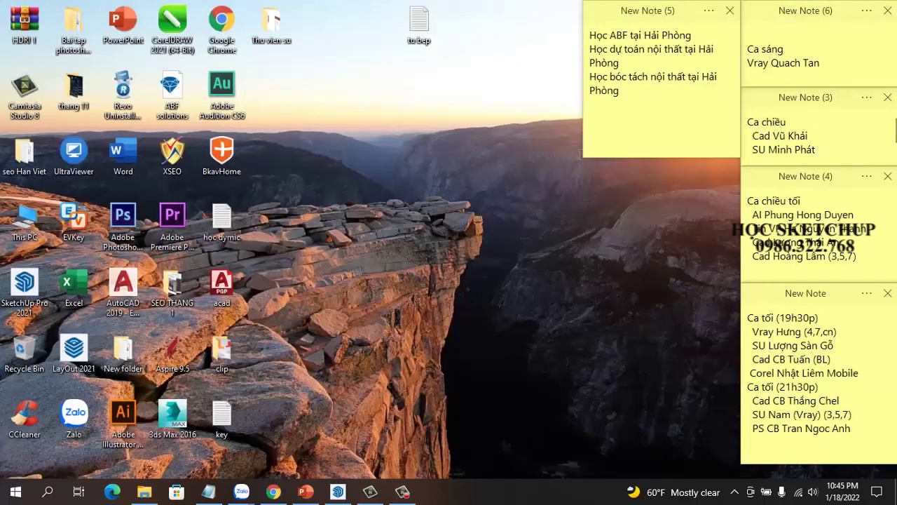
left_click(346, 492)
middle_click_drag(402, 329, 553, 300)
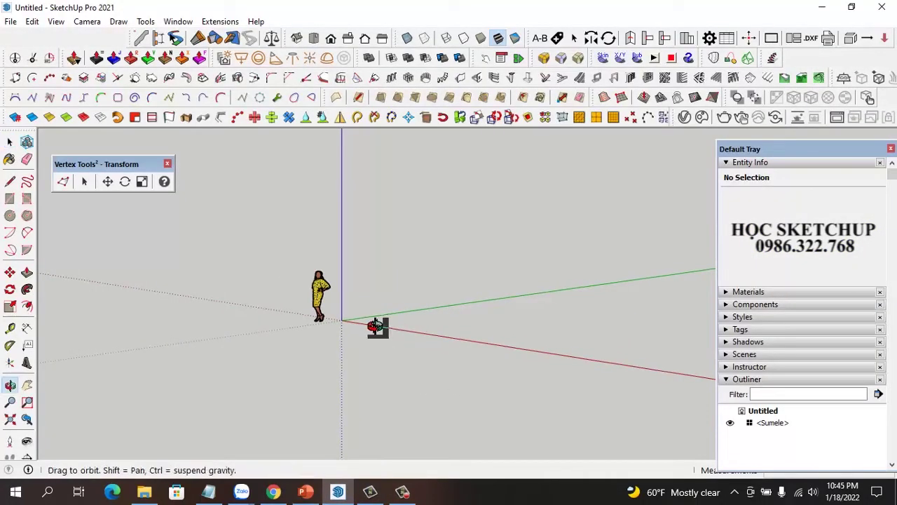
left_click_drag(554, 300, 546, 294)
mouse_move(555, 297)
middle_mouse_down()
mouse_move(571, 301)
mouse_move(530, 300)
middle_mouse_up()
left_click(331, 41)
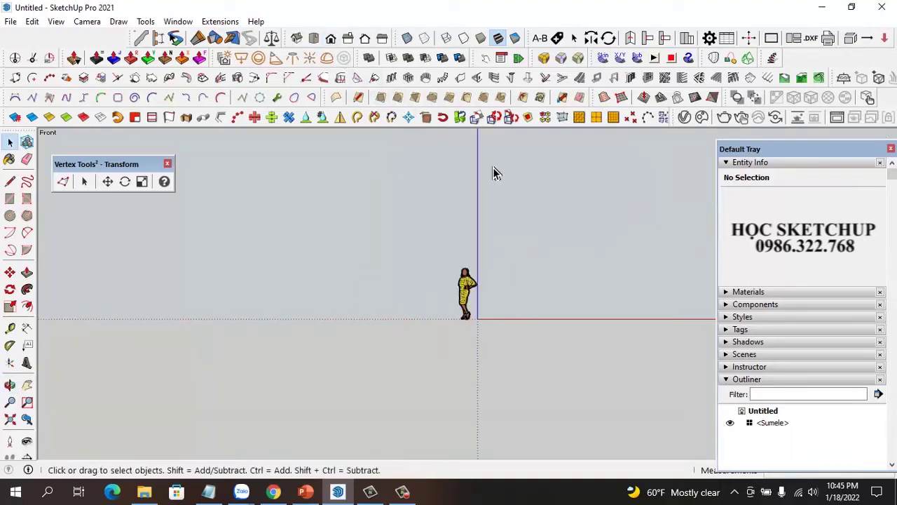
Import Picture1.jpg from the clip folder into the model.
left_click(850, 6)
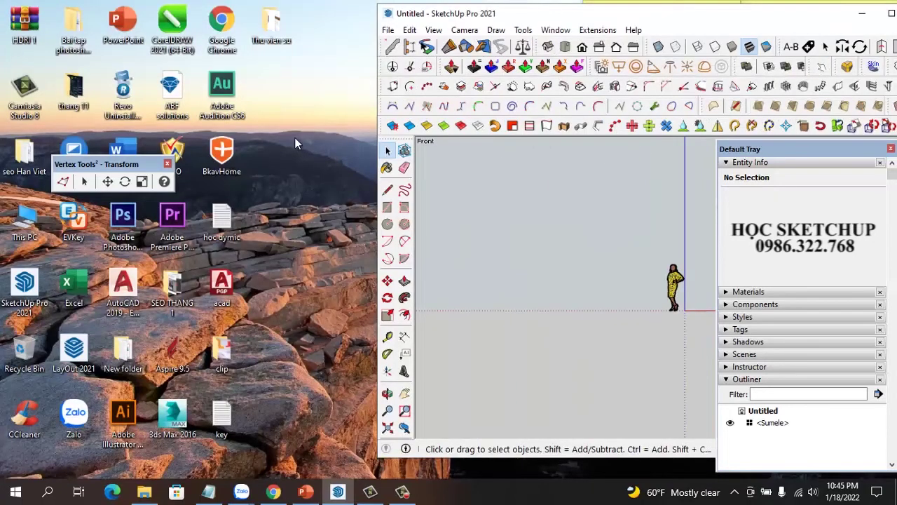
left_click(236, 349)
double_click(233, 345)
mouse_move(171, 175)
left_mouse_down()
mouse_move(577, 268)
mouse_move(630, 295)
left_mouse_up()
left_click(654, 306)
left_click(889, 13)
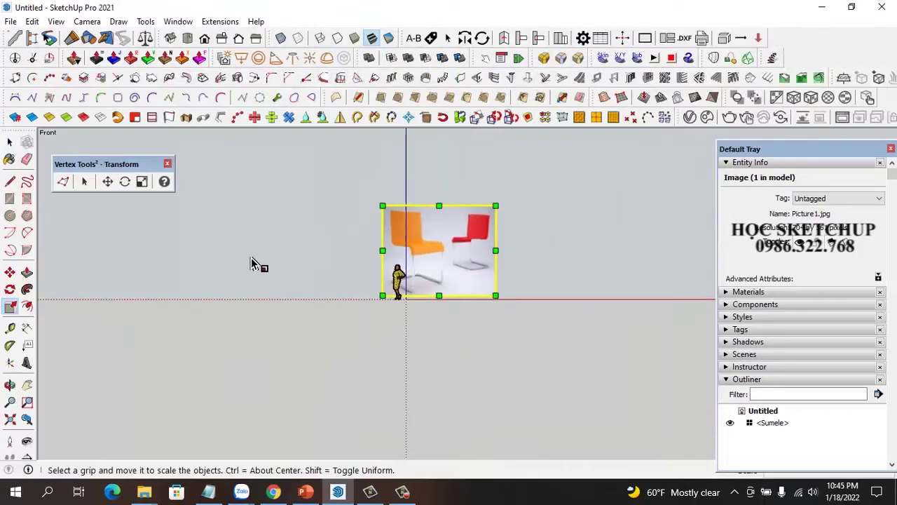
Scale the chair photo down to a small size.
scroll(418, 261, "up", 1)
left_click_drag(550, 172, 427, 307)
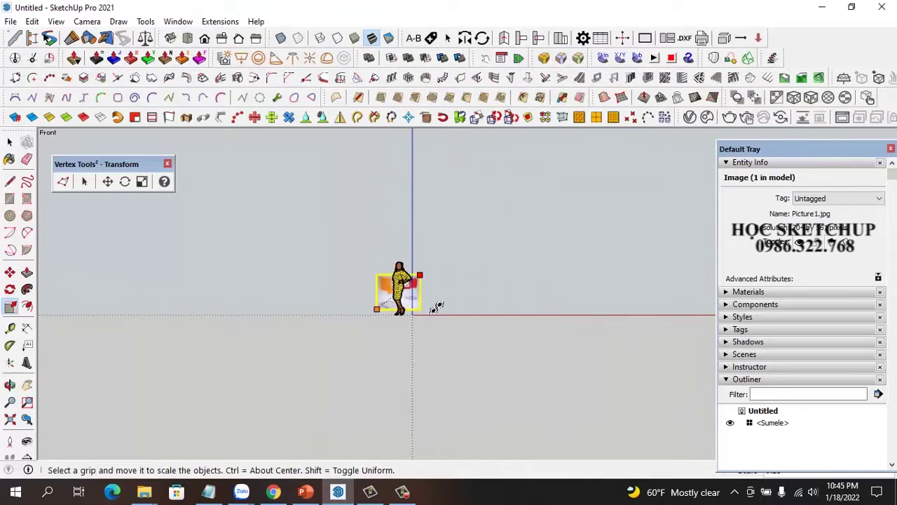
scroll(424, 307, "up", 2)
scroll(418, 312, "up", 3)
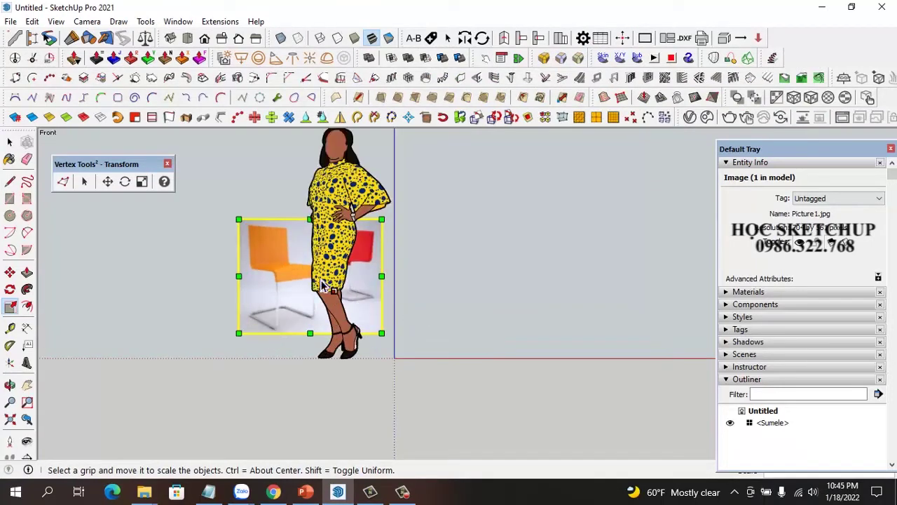
Move the photo right along the red axis, beside the human figure.
left_click(9, 271)
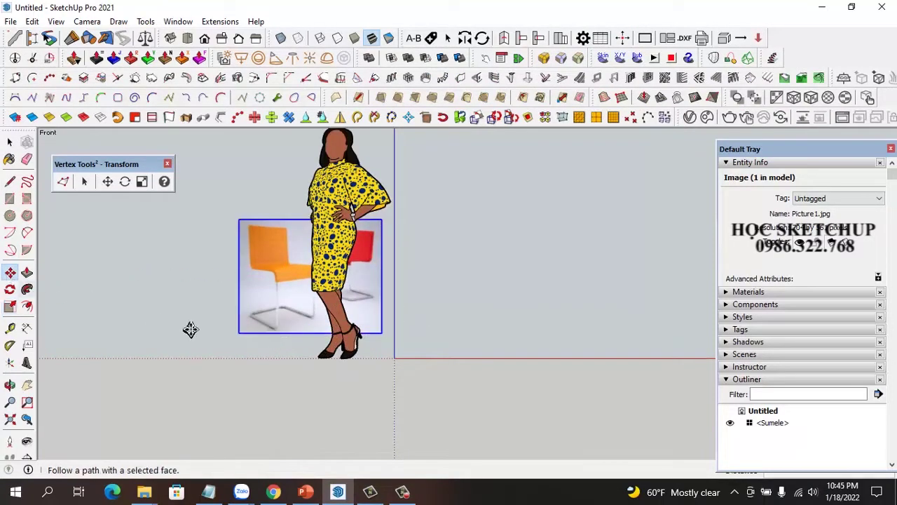
left_click(239, 333)
left_click(595, 336)
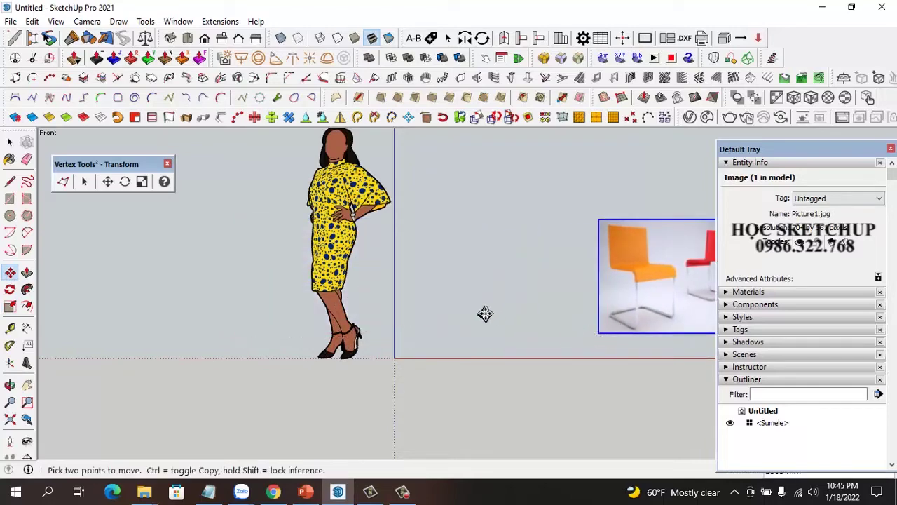
scroll(481, 304, "down", 1)
scroll(640, 279, "up", 1)
scroll(628, 273, "up", 1)
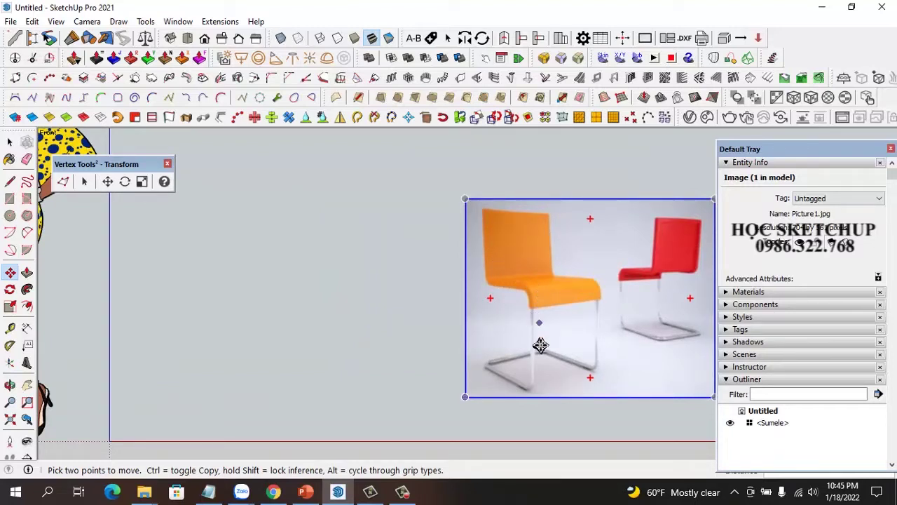
scroll(550, 291, "down", 2)
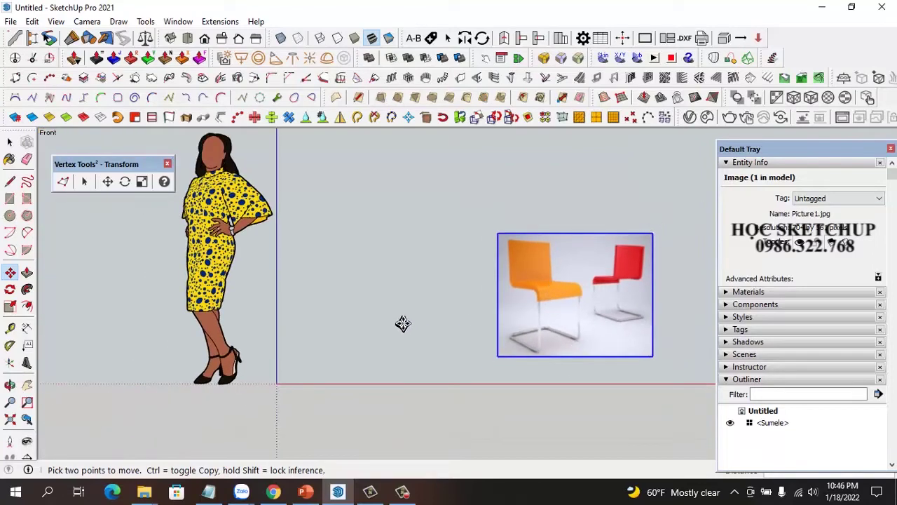
Draw a 300 by 400 mm rectangle beside the human figure.
left_click(10, 199)
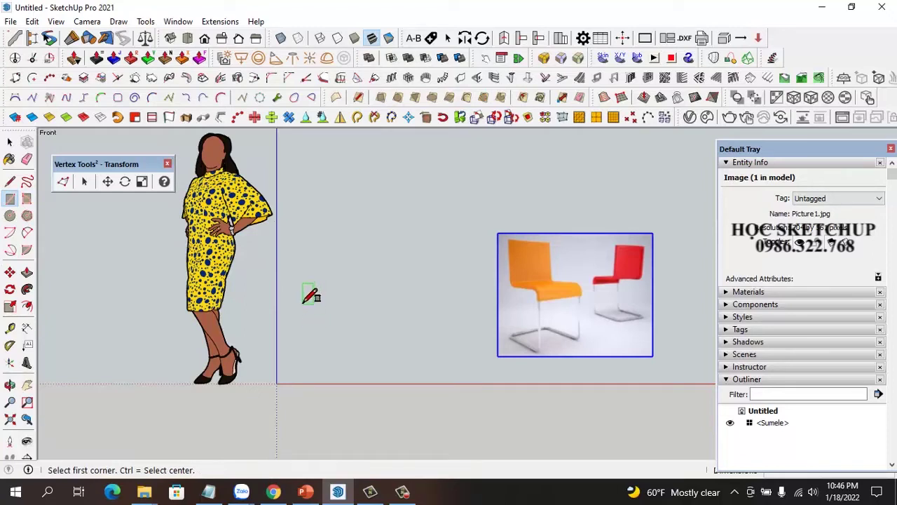
left_click(304, 307)
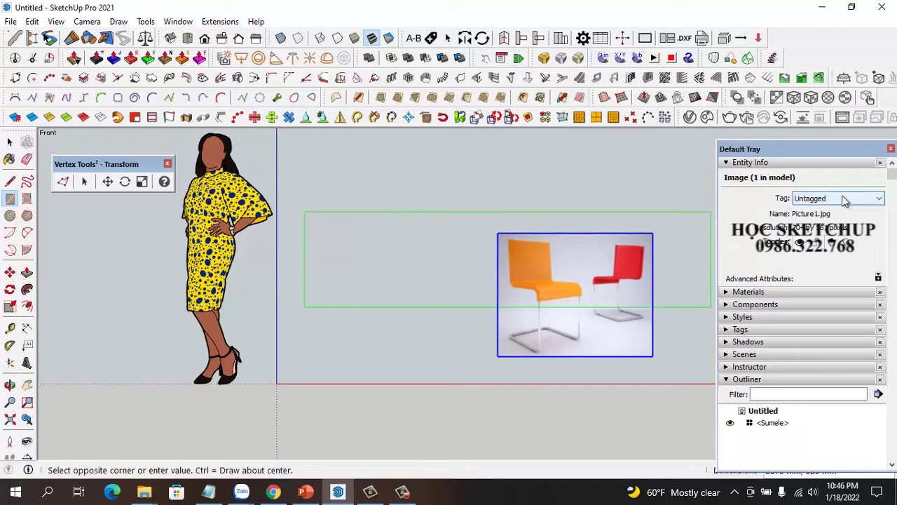
left_click_drag(817, 148, 824, 125)
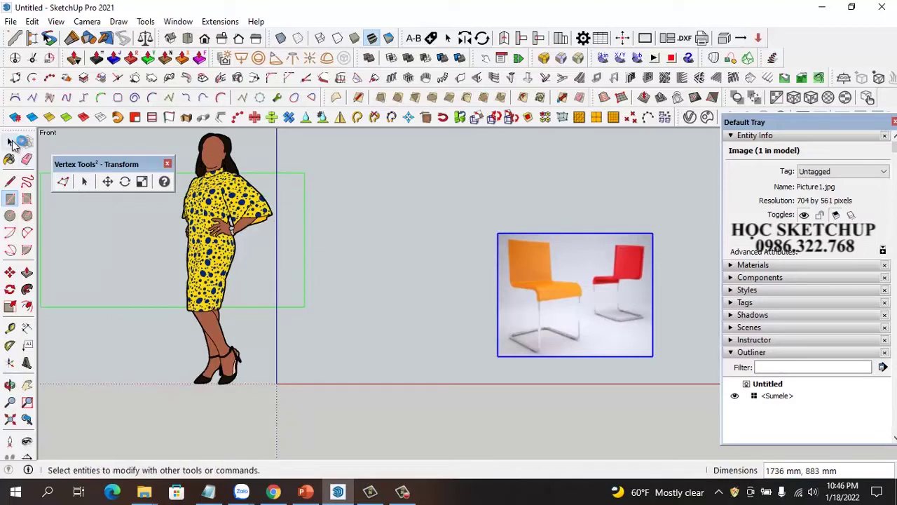
left_click(10, 200)
left_click(10, 200)
left_click(304, 308)
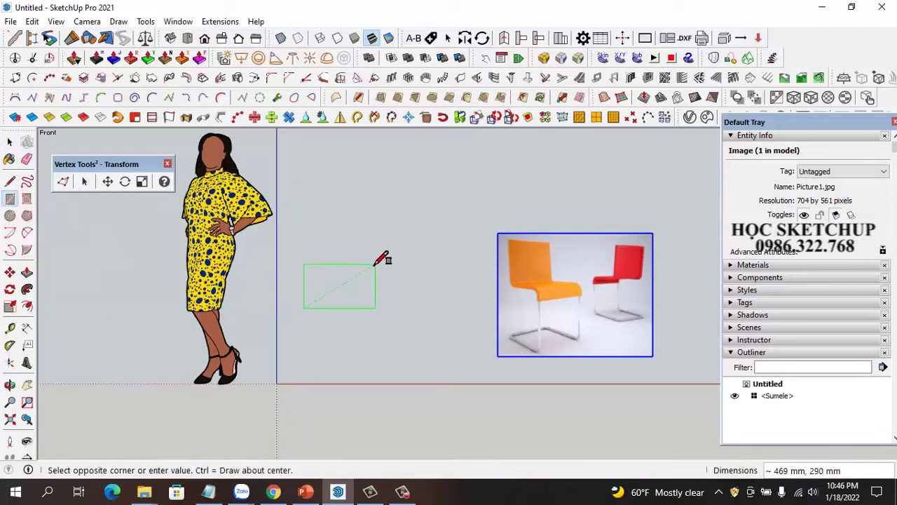
type("300,4")
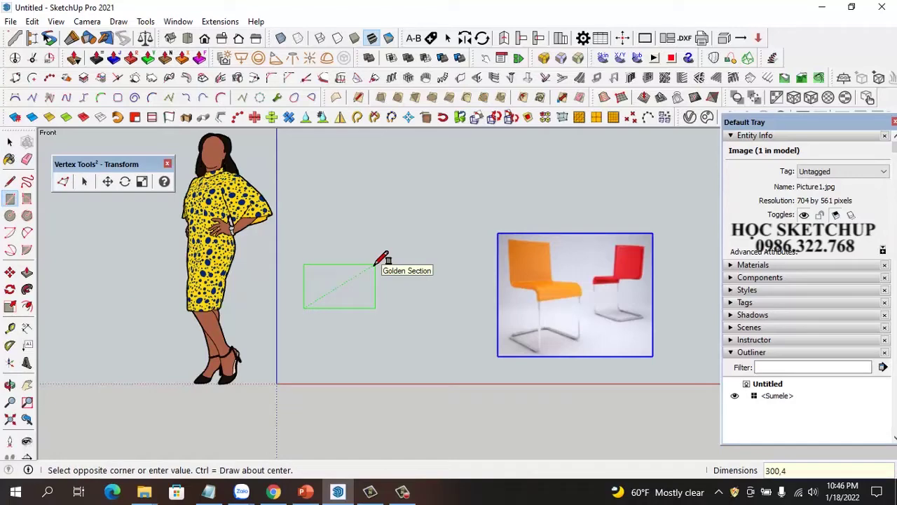
key("Return")
Orbit and zoom to inspect the new 300 by 400 rectangle.
mouse_move(361, 305)
middle_mouse_down()
mouse_move(316, 317)
mouse_move(399, 277)
mouse_move(442, 274)
middle_mouse_up()
scroll(411, 261, "up", 1)
scroll(414, 262, "up", 2)
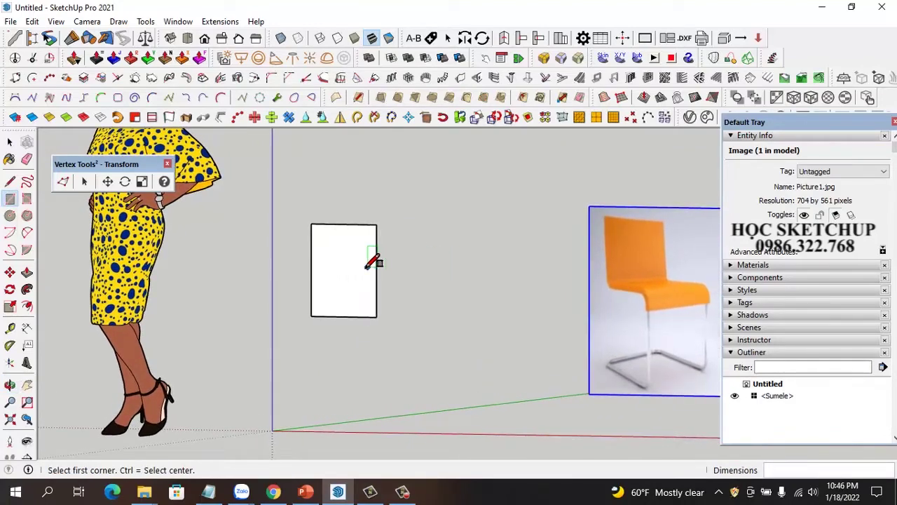
scroll(351, 274, "up", 2)
scroll(354, 272, "up", 1)
scroll(386, 245, "down", 3)
scroll(398, 300, "up", 2)
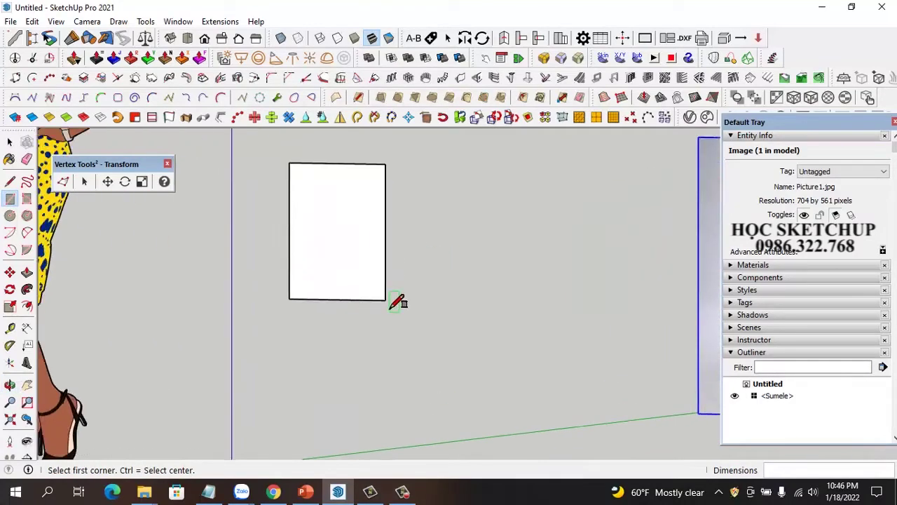
scroll(406, 298, "down", 2)
scroll(595, 281, "up", 2)
scroll(674, 267, "up", 1)
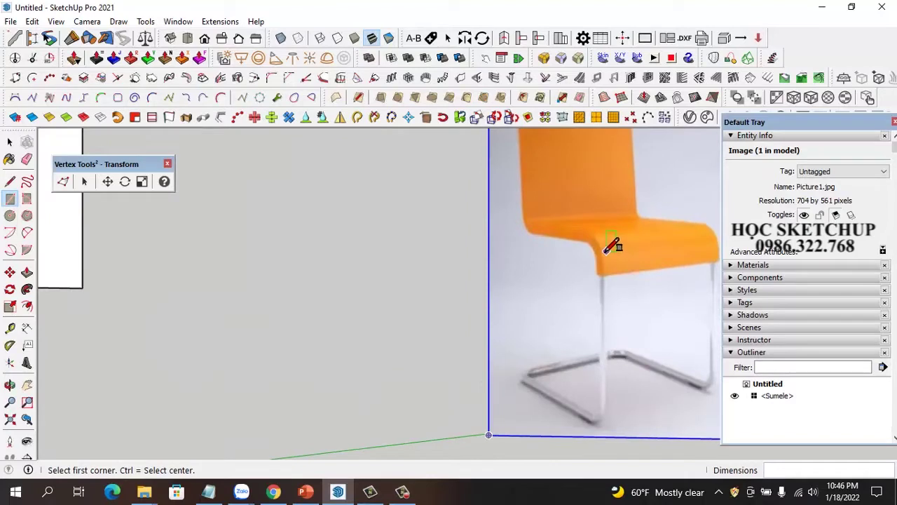
scroll(608, 287, "down", 2)
scroll(366, 276, "down", 1)
scroll(299, 305, "up", 2)
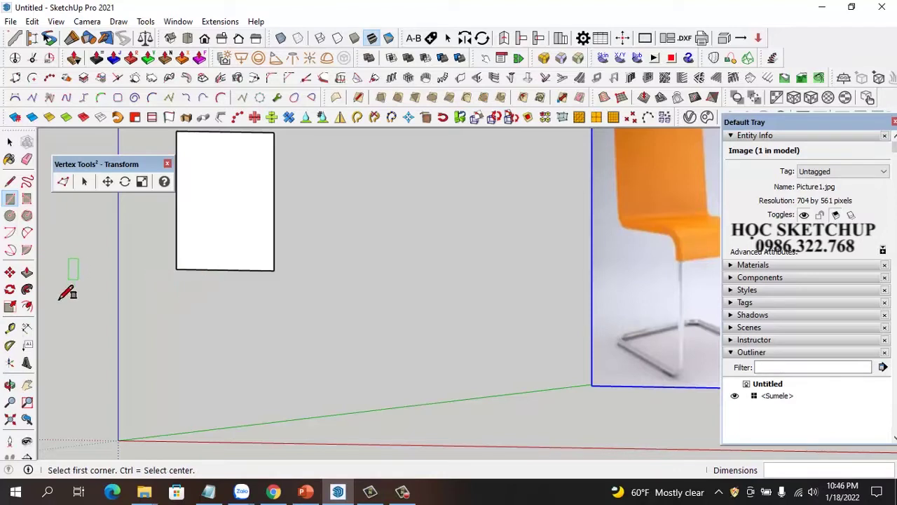
left_click(11, 327)
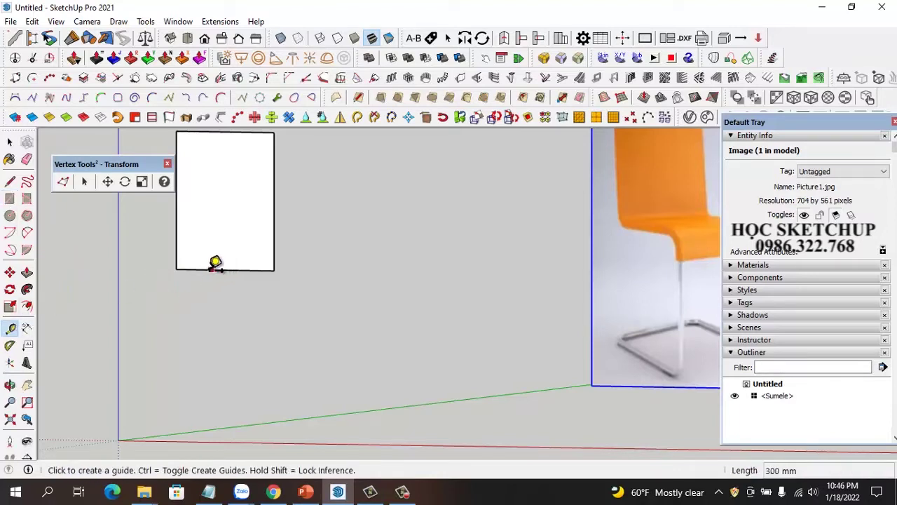
Place a guide 60 mm above the rectangle's bottom edge.
left_click(209, 268)
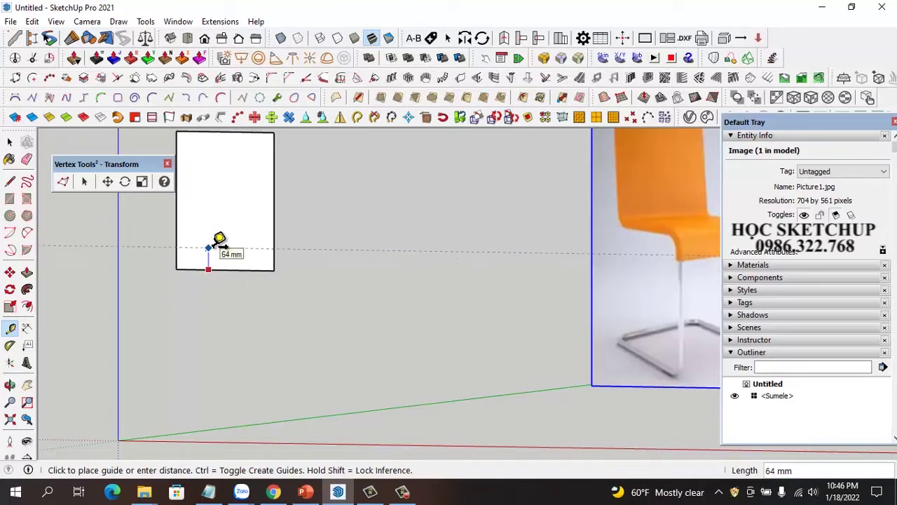
key("Return")
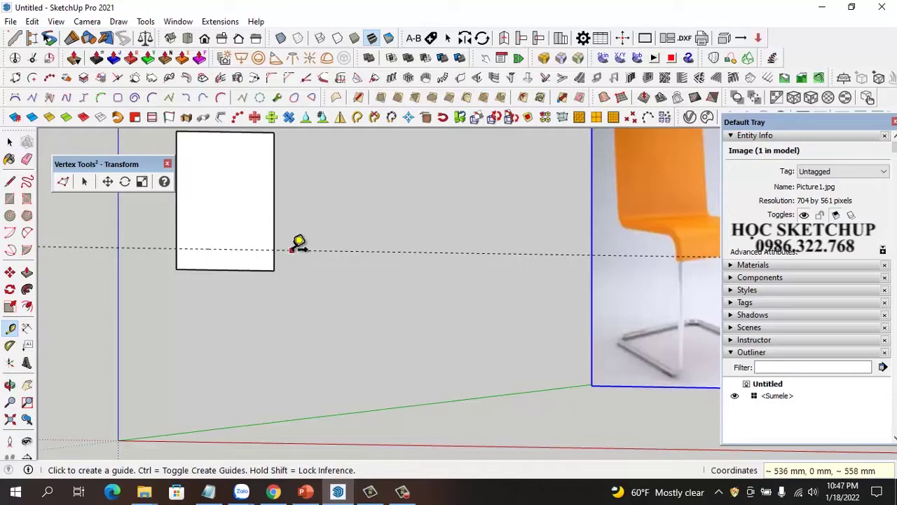
middle_click_drag(287, 270, 309, 257)
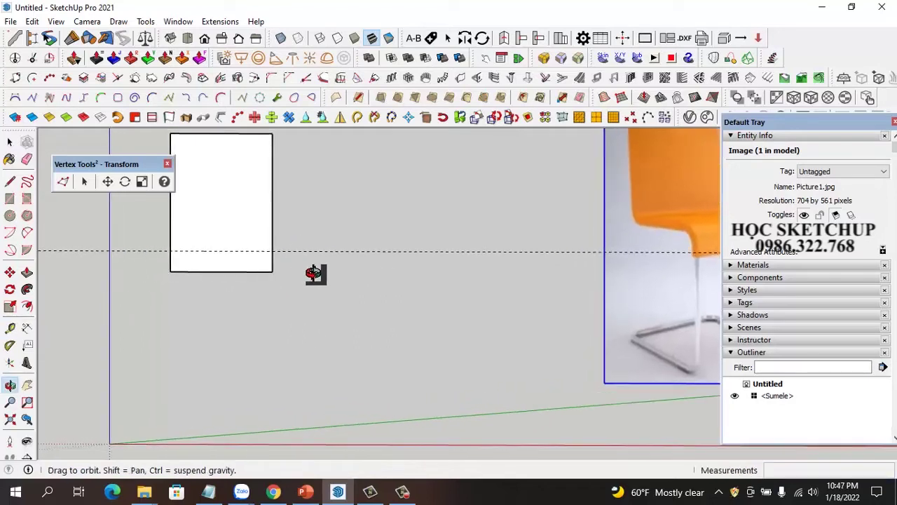
Draw a vertical line splitting the rectangle and erase the narrow right strip.
key("l")
left_click(271, 247)
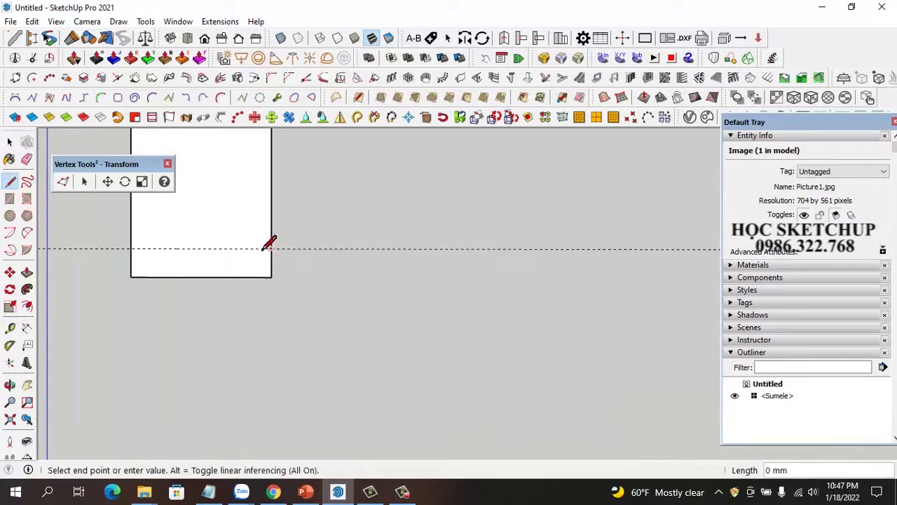
scroll(246, 248, "down", 3)
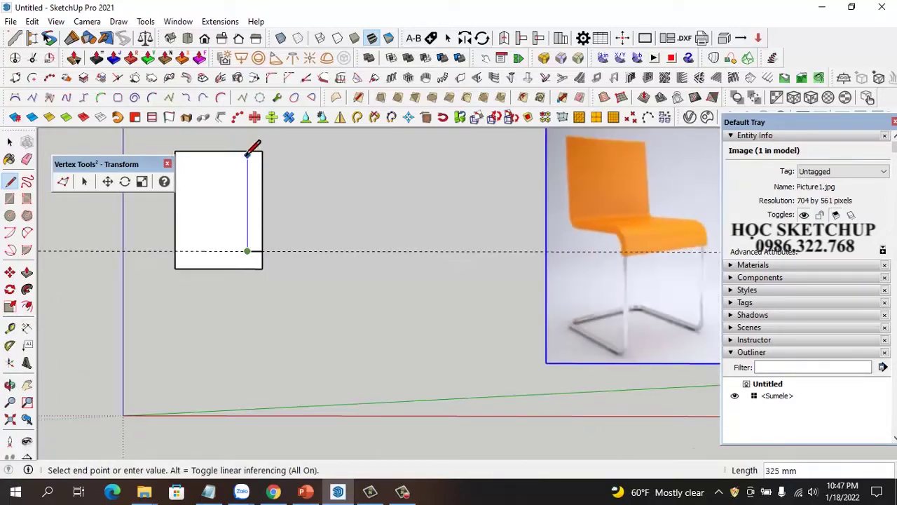
left_click(247, 152)
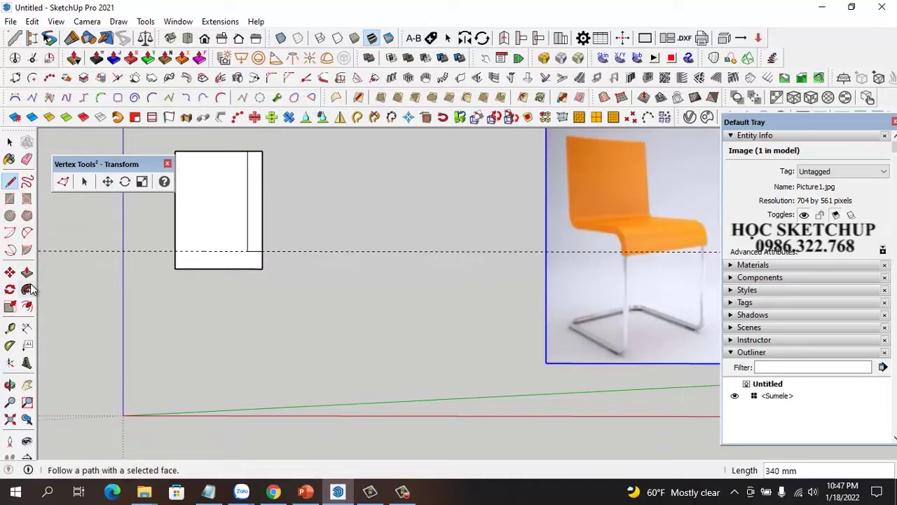
left_click(27, 159)
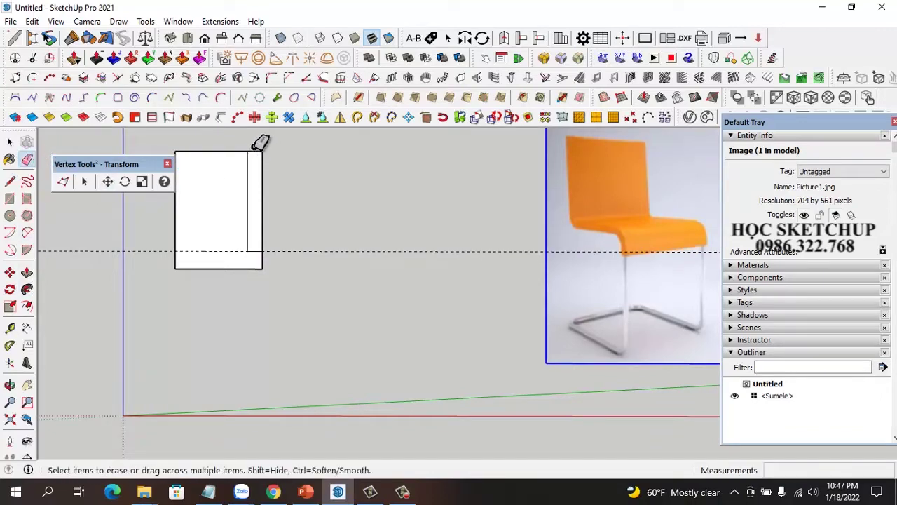
left_click_drag(252, 151, 265, 164)
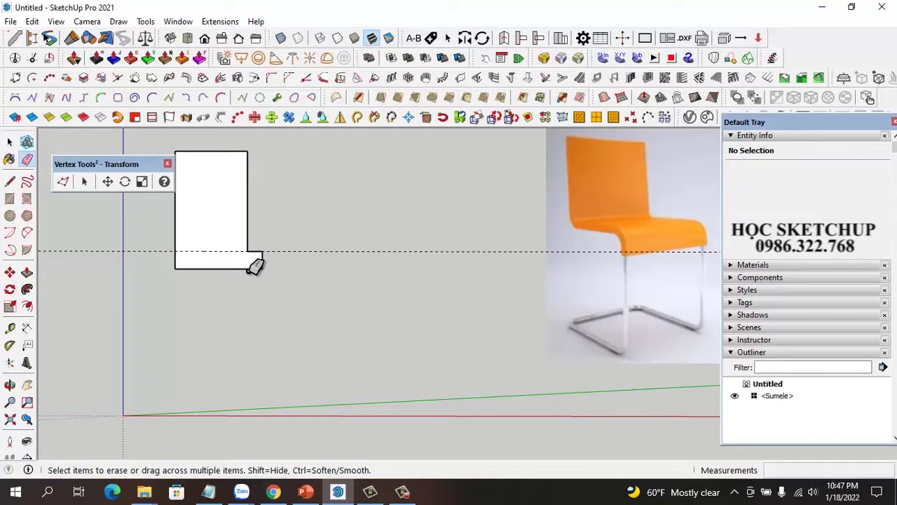
Draw a line across the rectangle junction and erase the faces and outer edges.
key("l")
left_click(247, 251)
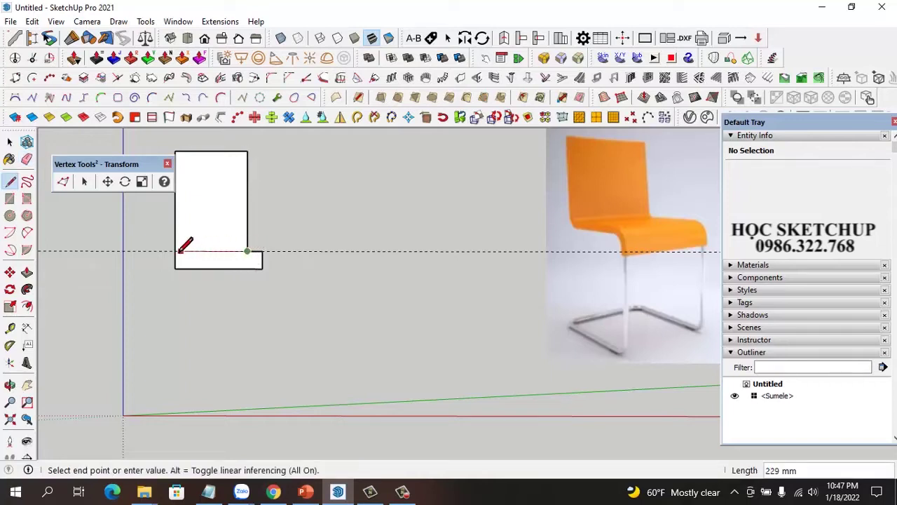
left_click(178, 251)
key("space")
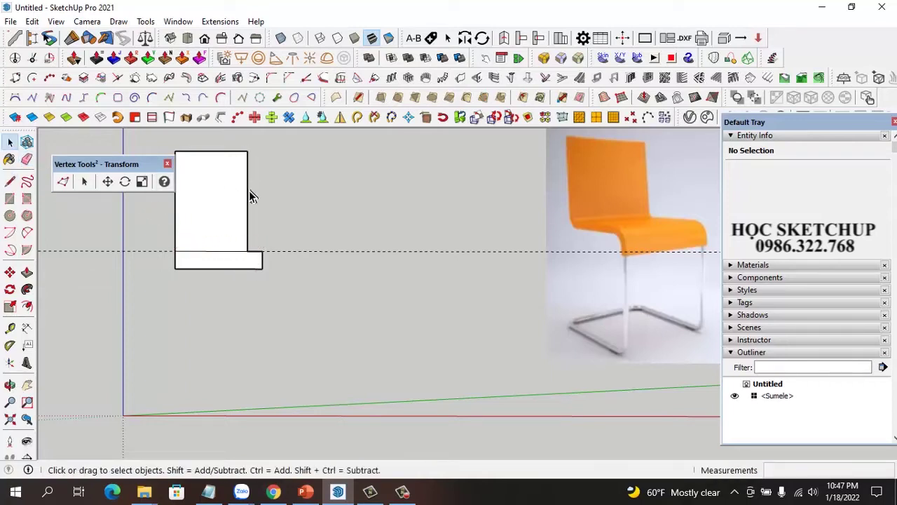
left_click(27, 159)
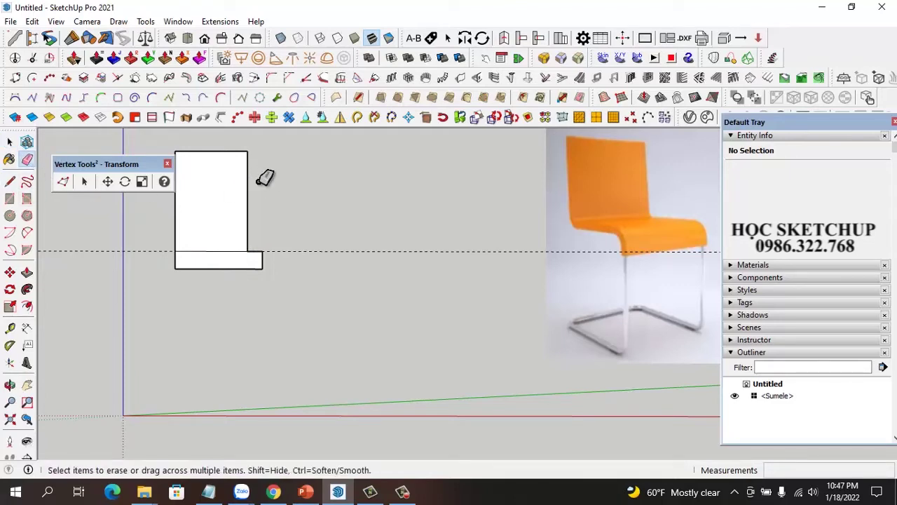
left_click_drag(242, 150, 238, 146)
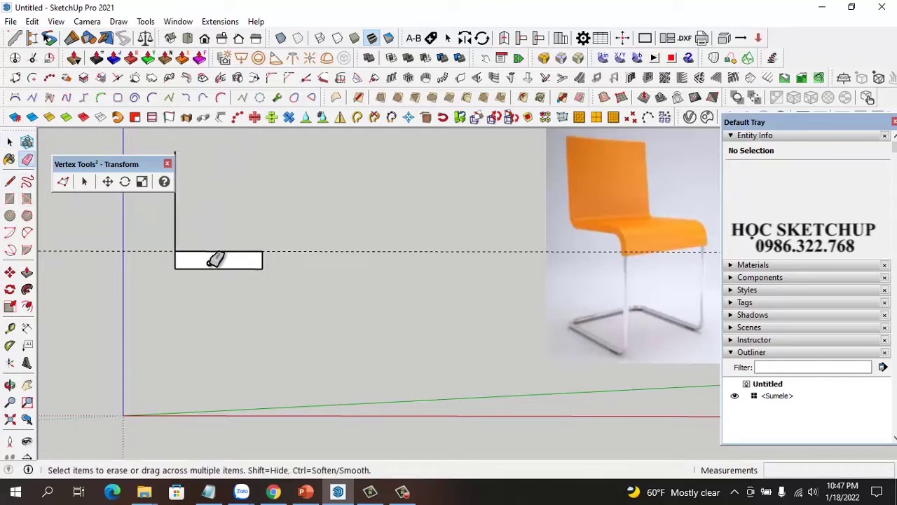
left_click_drag(215, 260, 200, 261)
Orbit and zoom to check the remaining edge-only chair profile.
left_click(176, 256)
middle_click_drag(321, 294, 221, 317)
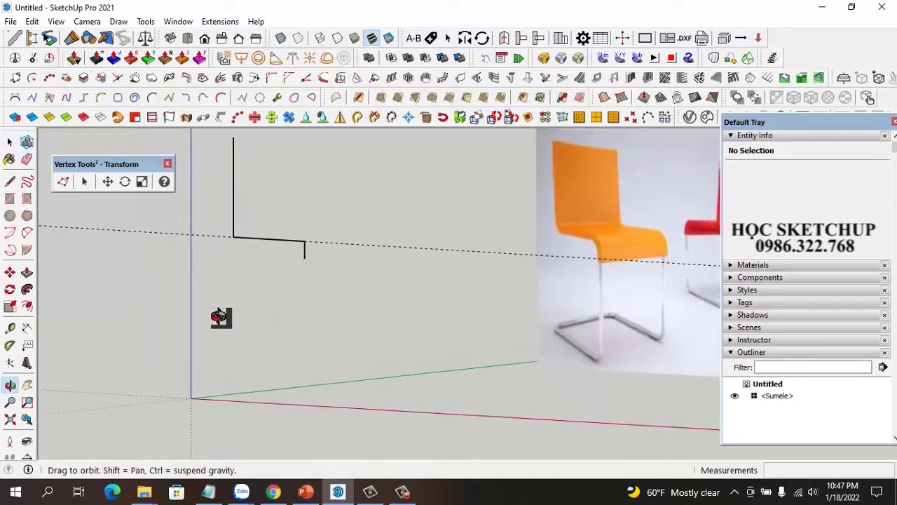
scroll(245, 224, "up", 2)
scroll(301, 284, "up", 2)
scroll(300, 302, "down", 4)
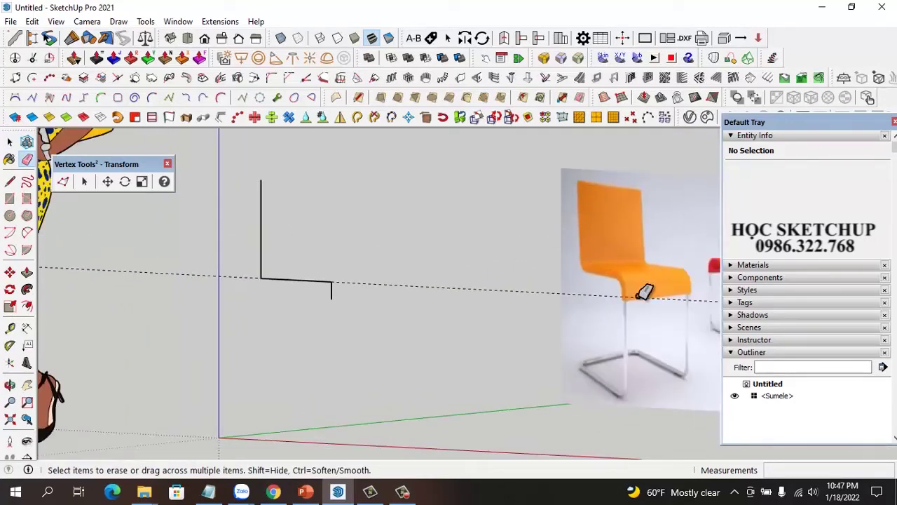
scroll(284, 277, "up", 2)
scroll(280, 259, "up", 1)
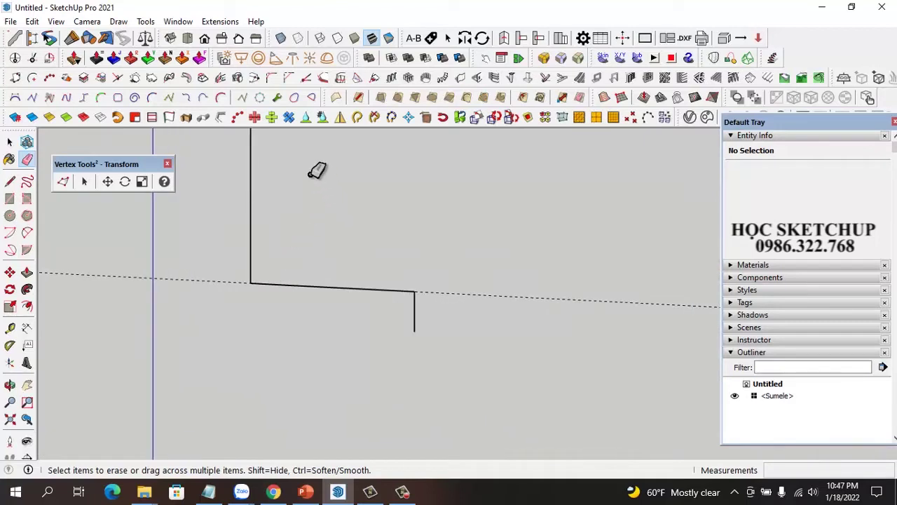
Attempt a fillet on the upright–seat corner, then delete the dashed guide line.
left_click(272, 79)
left_click(252, 261)
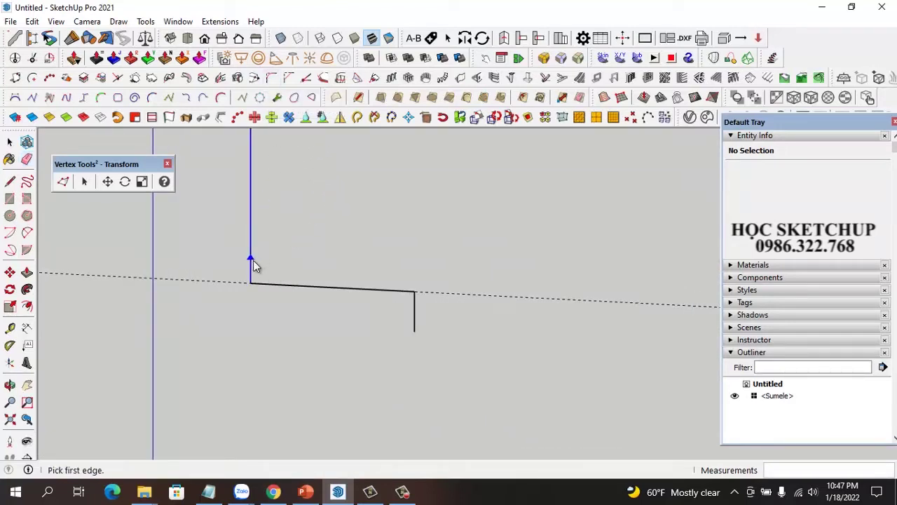
left_click(280, 284)
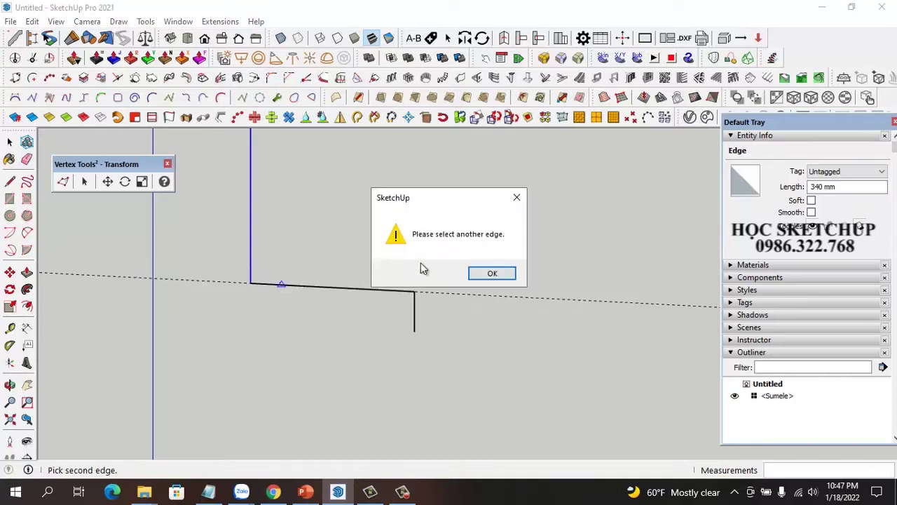
left_click(490, 273)
middle_click_drag(343, 291, 341, 304)
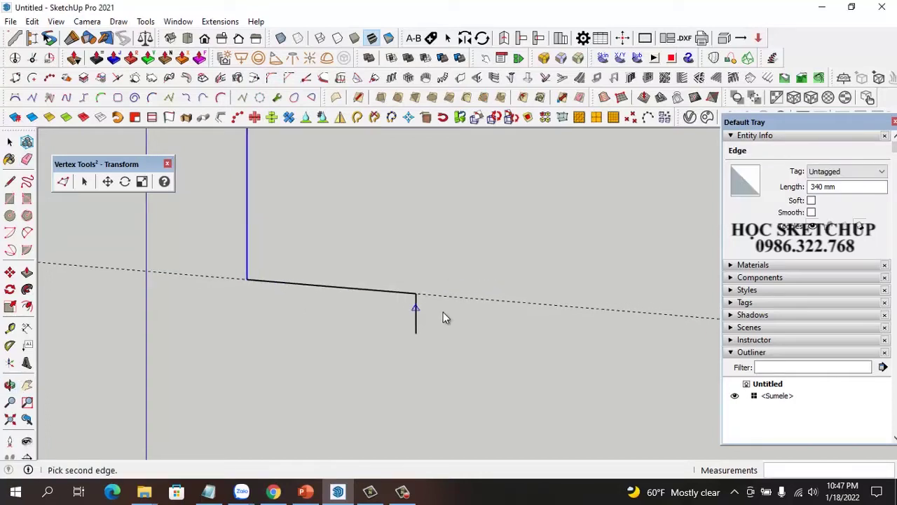
key("space")
left_click(483, 301)
key("Delete")
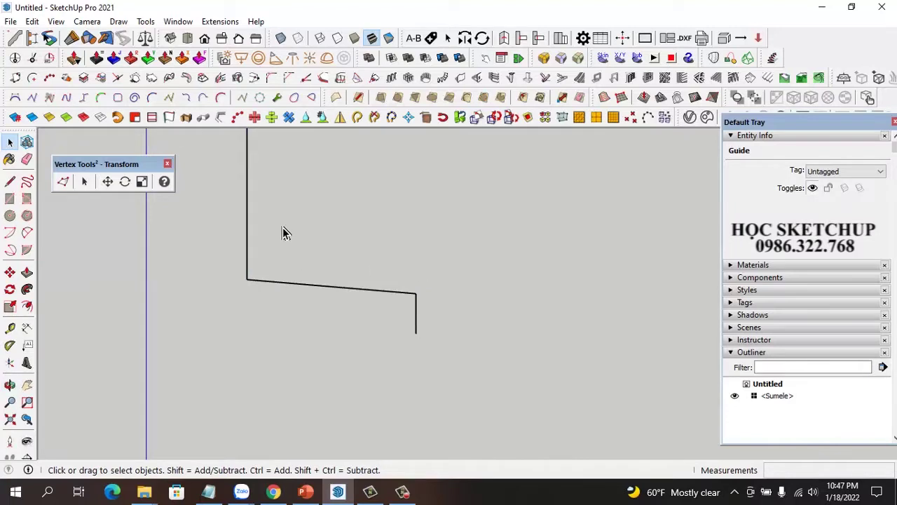
Apply a 20 mm fillet to the upright–seat corner, then undo it.
left_click(277, 97)
left_click(245, 221)
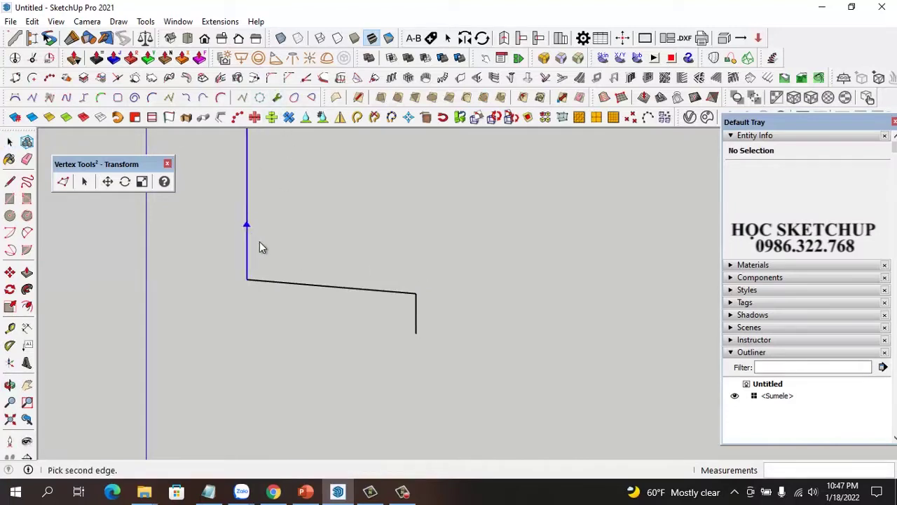
left_click(282, 280)
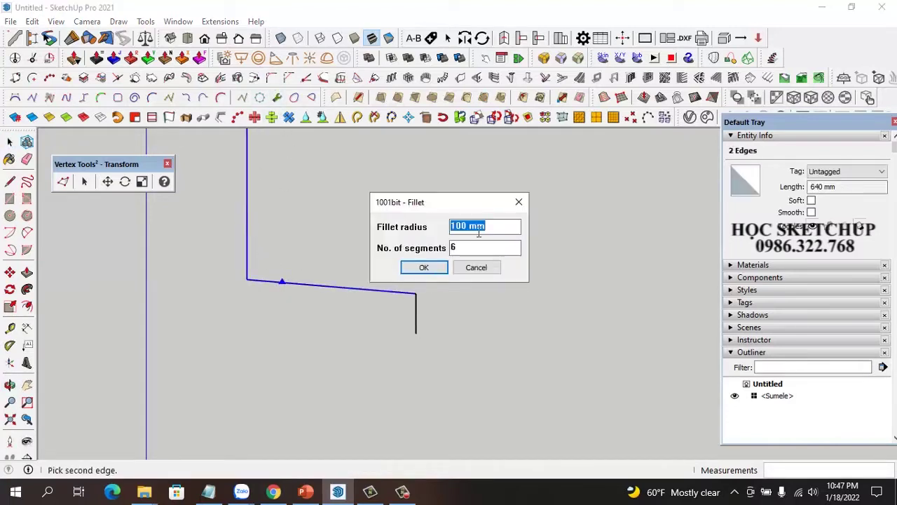
type("20")
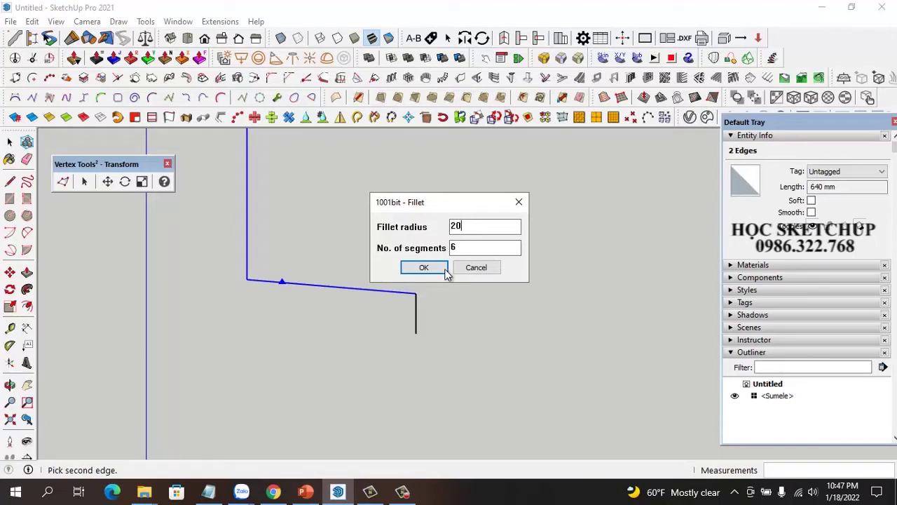
left_click(444, 270)
scroll(256, 276, "up", 2)
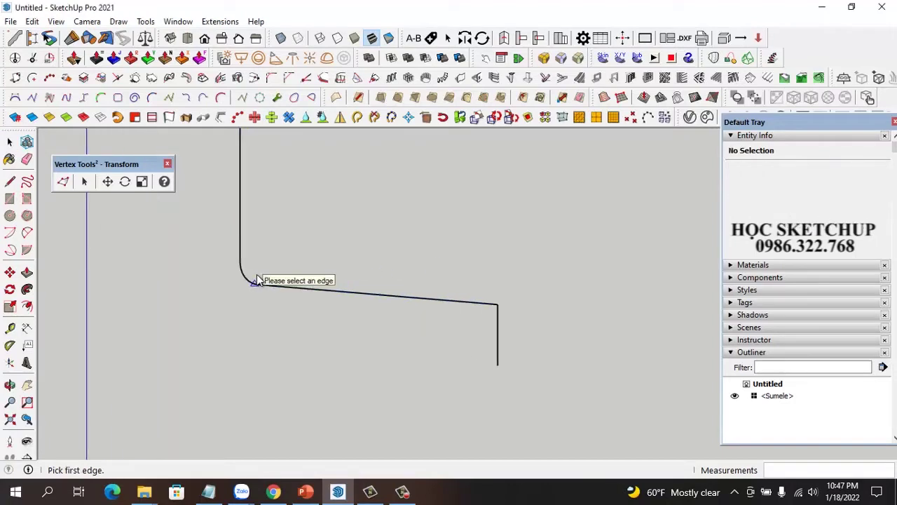
key("space")
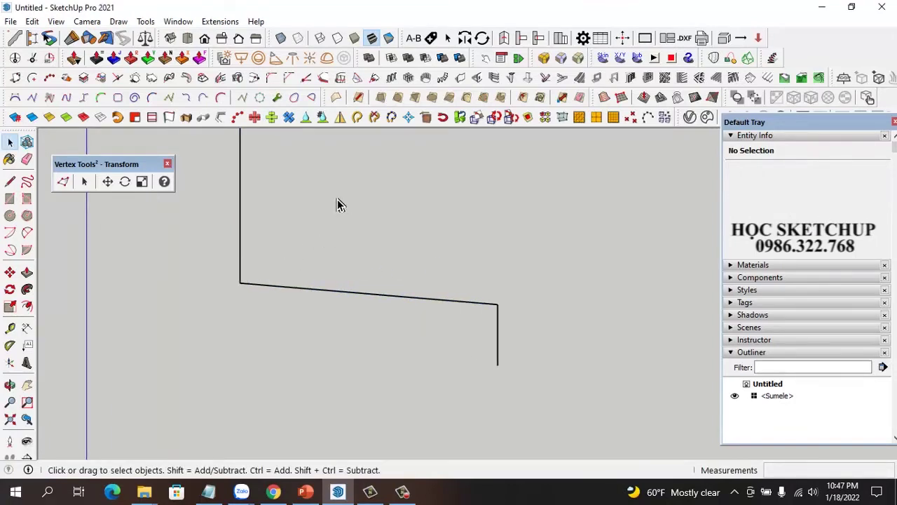
Fillet the lower-left bend between upright and seat at 20 mm.
left_click(271, 77)
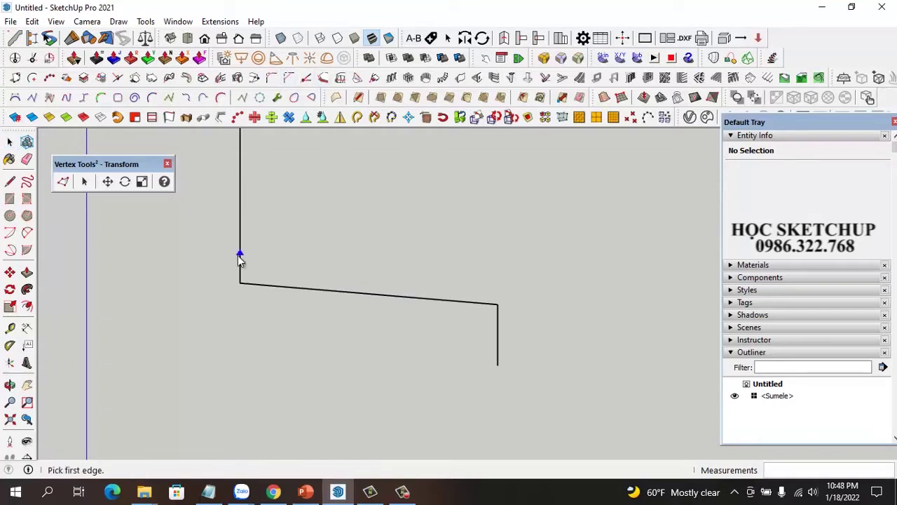
left_click(240, 255)
left_click(273, 285)
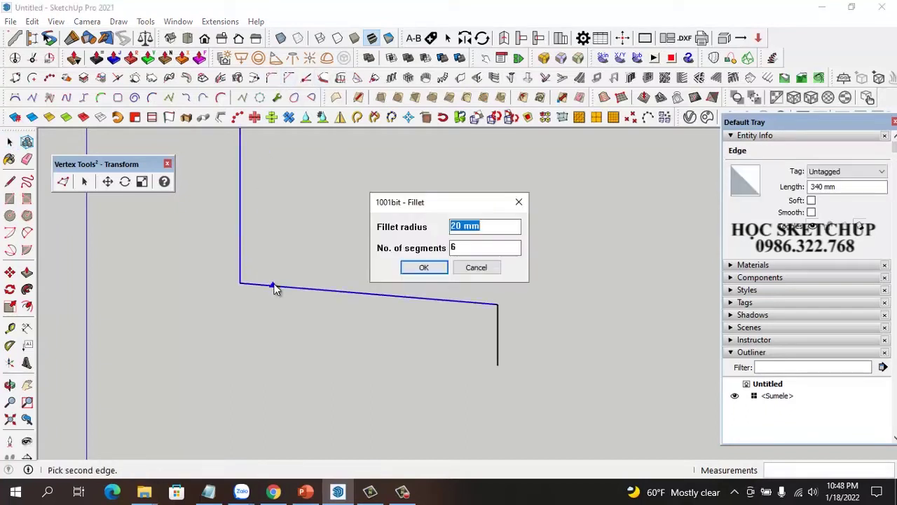
left_click(424, 268)
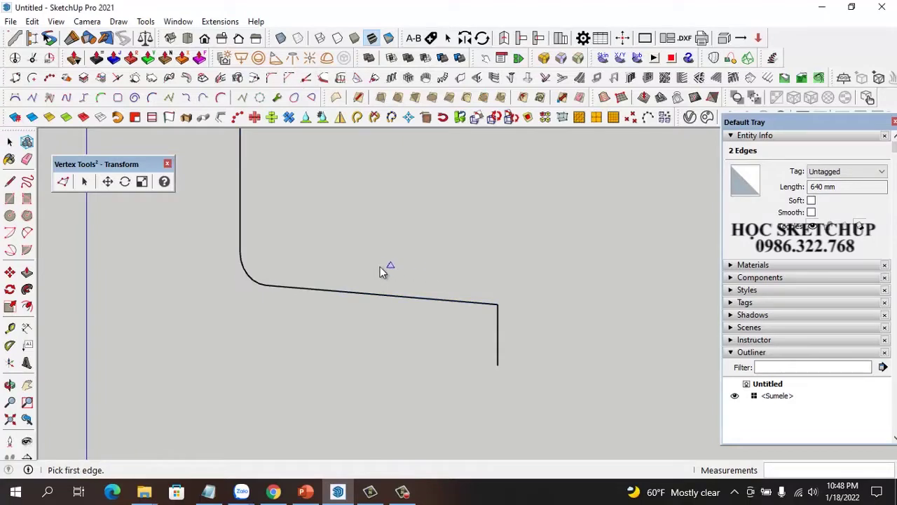
Fillet the right bend between the seat and short drop at 20 mm.
left_click(453, 299)
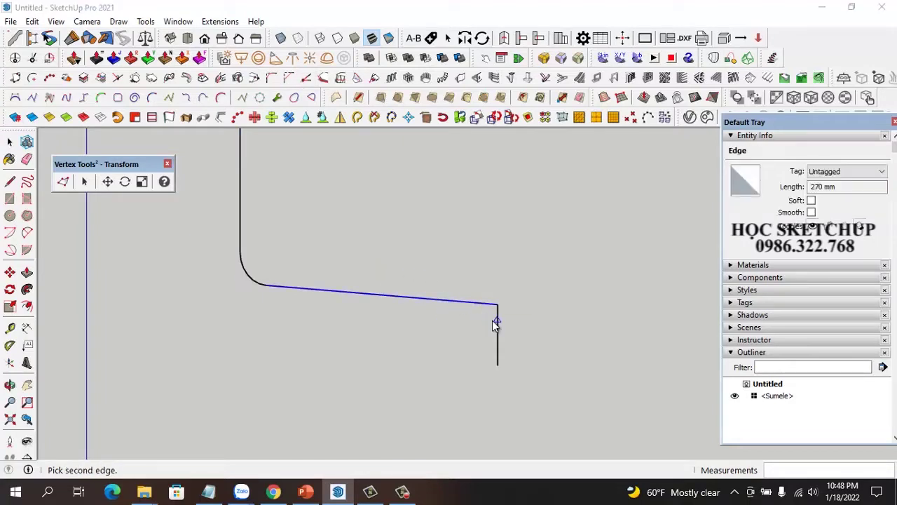
left_click(495, 323)
left_click(491, 275)
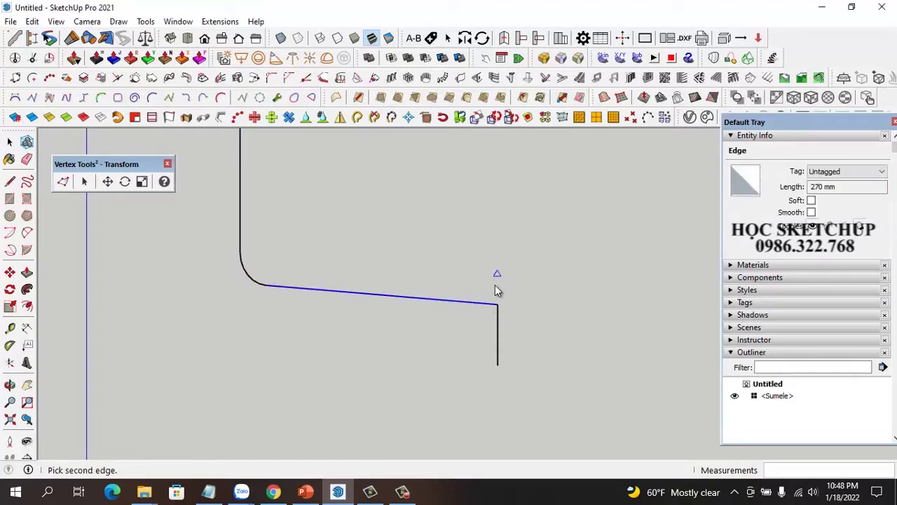
left_click(498, 323)
left_click(424, 269)
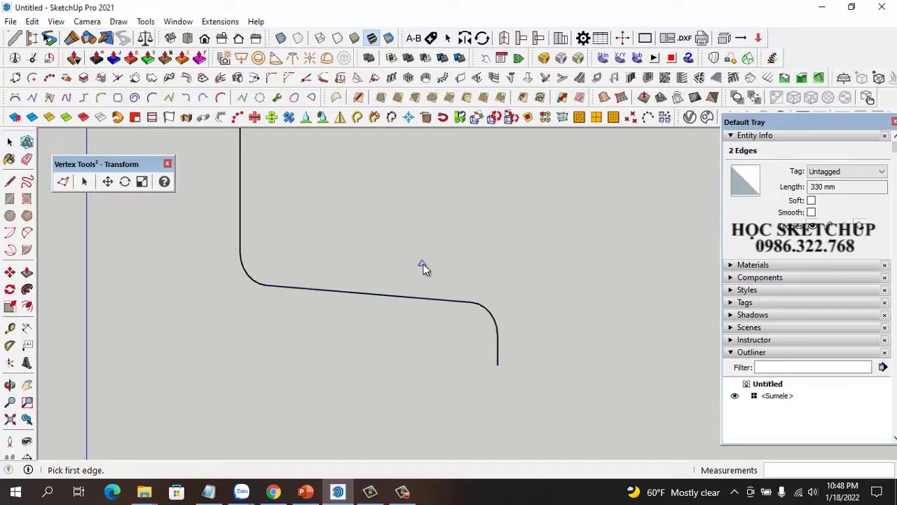
middle_click_drag(501, 324, 334, 316)
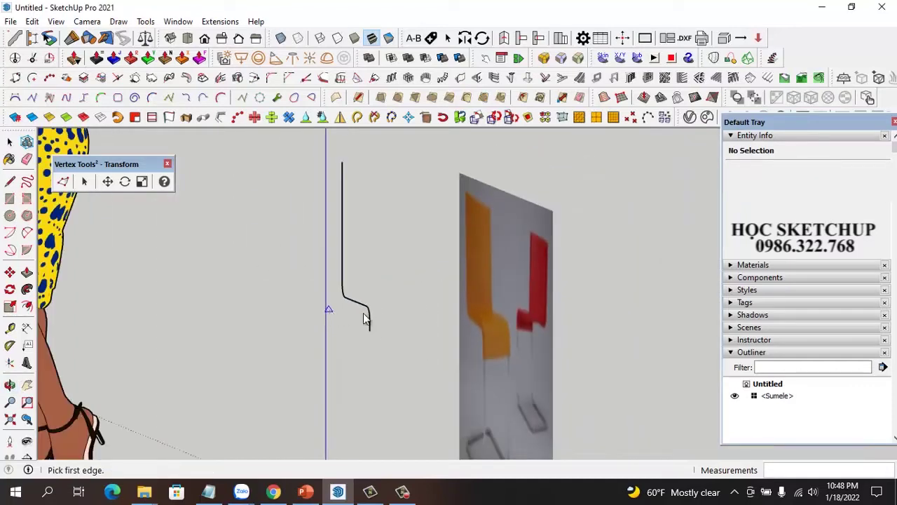
Copy the rounded chair profile 350 mm along the green axis.
key("space")
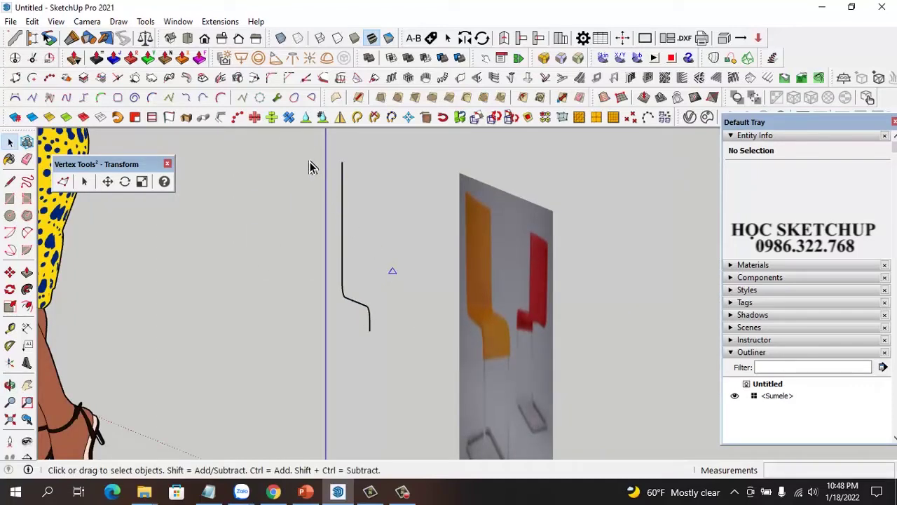
middle_click_drag(312, 167, 491, 284)
left_click_drag(296, 173, 421, 373)
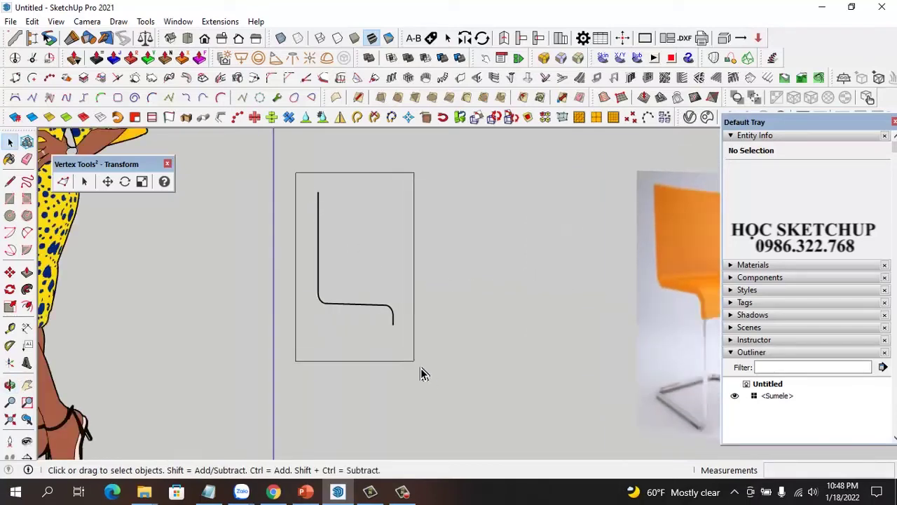
middle_click_drag(479, 356, 259, 395)
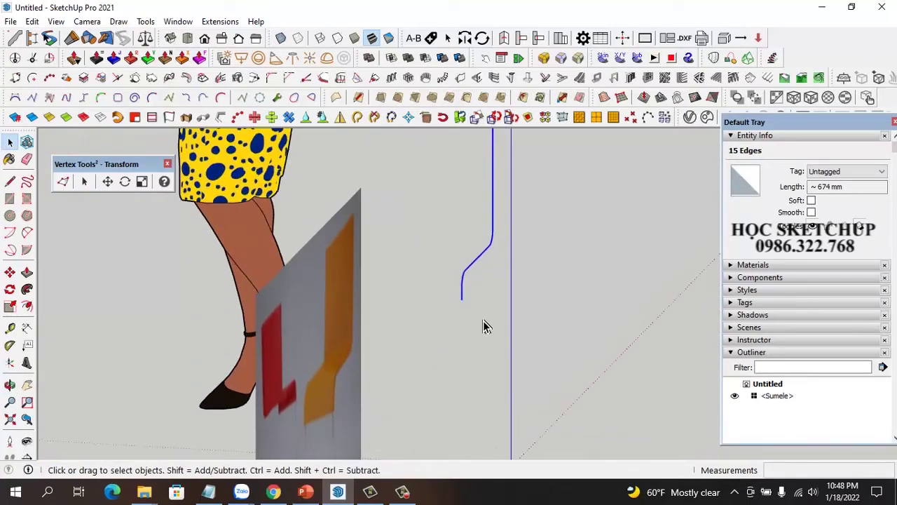
key("m")
scroll(461, 304, "down", 1)
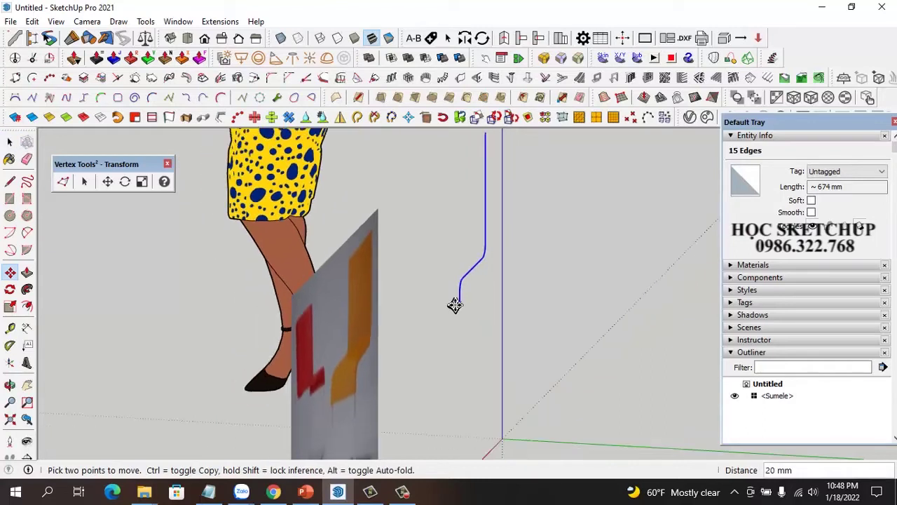
left_click(461, 301, "ctrl")
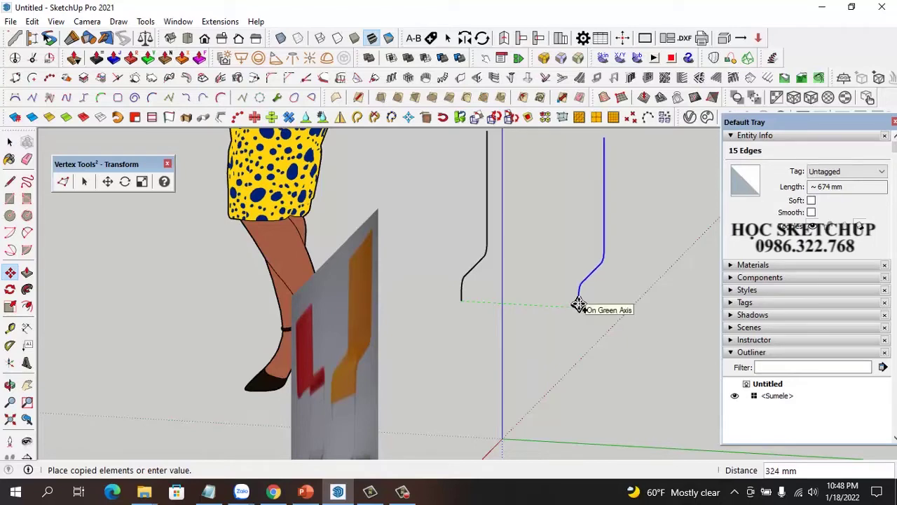
type("350")
left_click(578, 303)
Box-select both profile curves together.
middle_click_drag(475, 304, 757, 319)
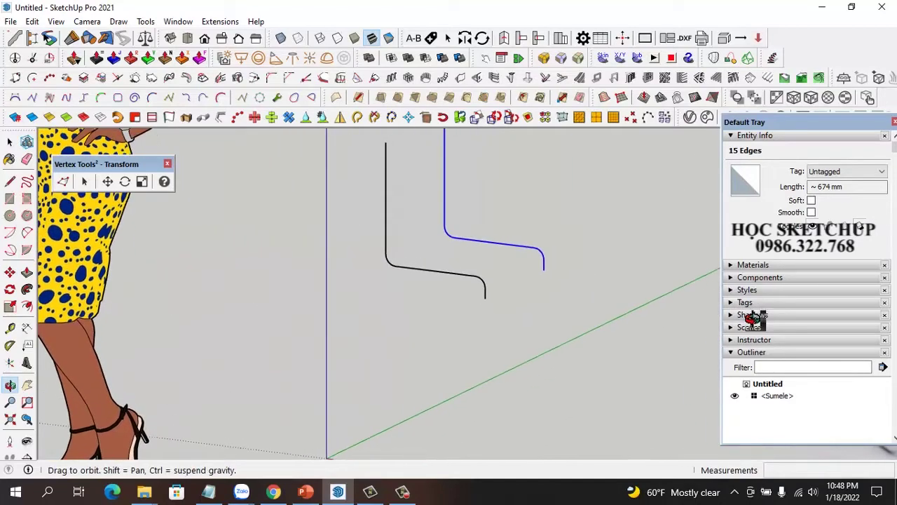
key("m")
scroll(483, 290, "down", 2)
scroll(477, 273, "down", 2)
key("space")
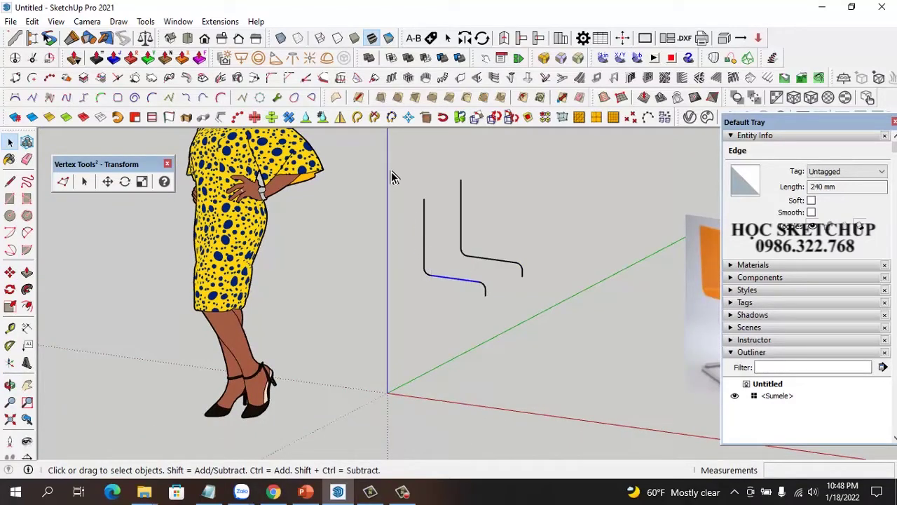
left_click_drag(390, 160, 551, 334)
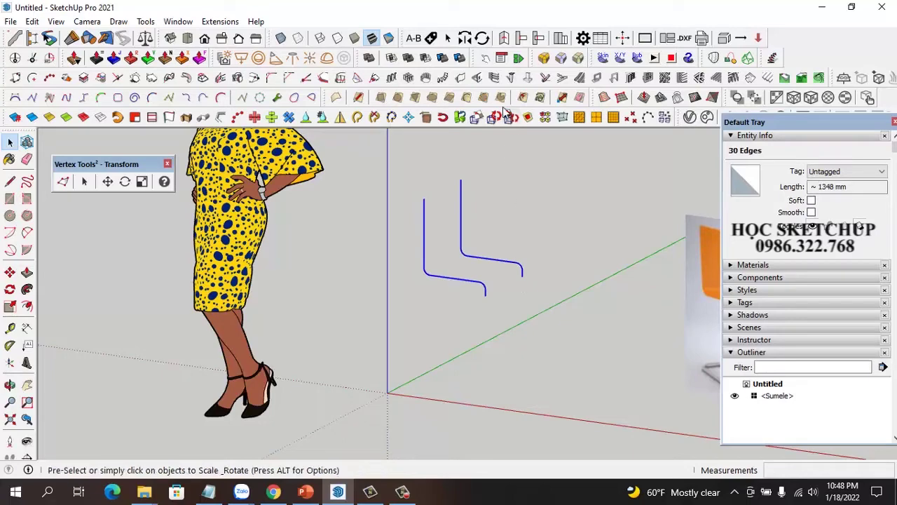
Loft a surface between the two curves with Curviloft Loft by Spline and explode it.
left_click(713, 59)
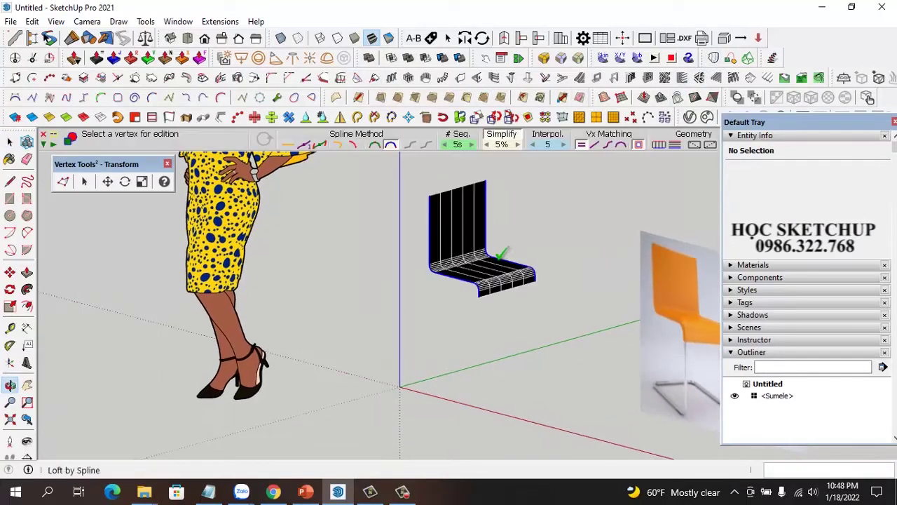
scroll(437, 235, "up", 3)
scroll(512, 237, "down", 3)
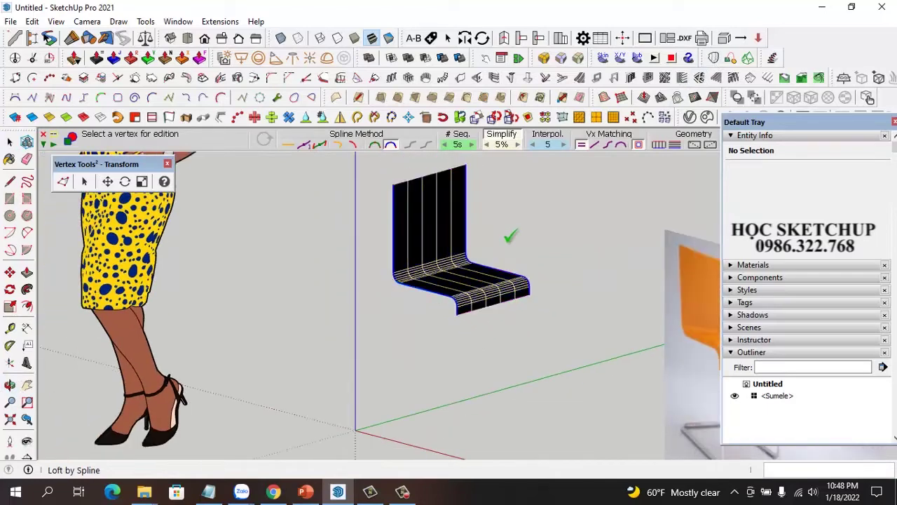
key("Return")
left_click(444, 250)
middle_click_drag(445, 250, 469, 249)
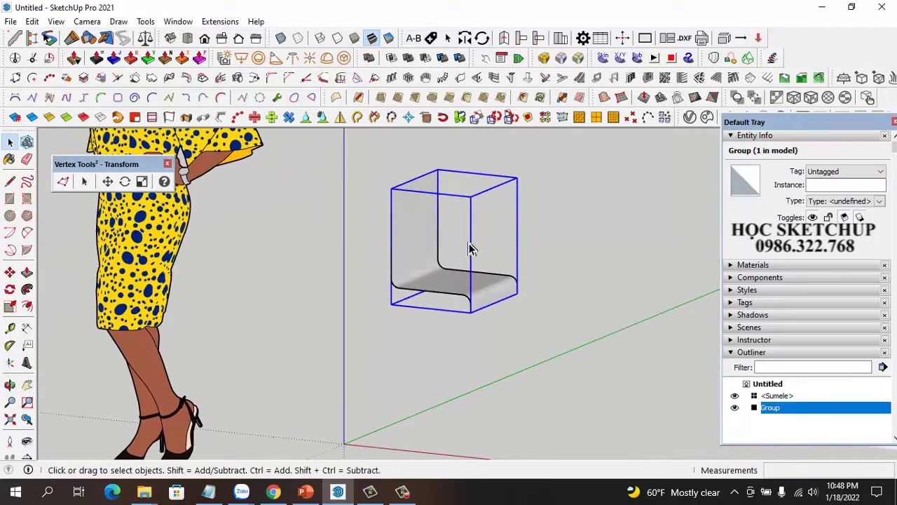
right_click(429, 249)
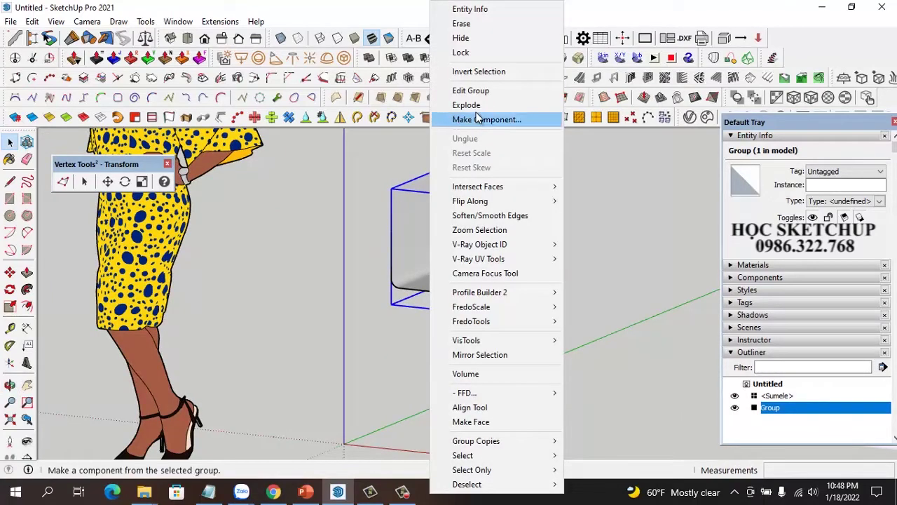
left_click(483, 116)
left_click(485, 114)
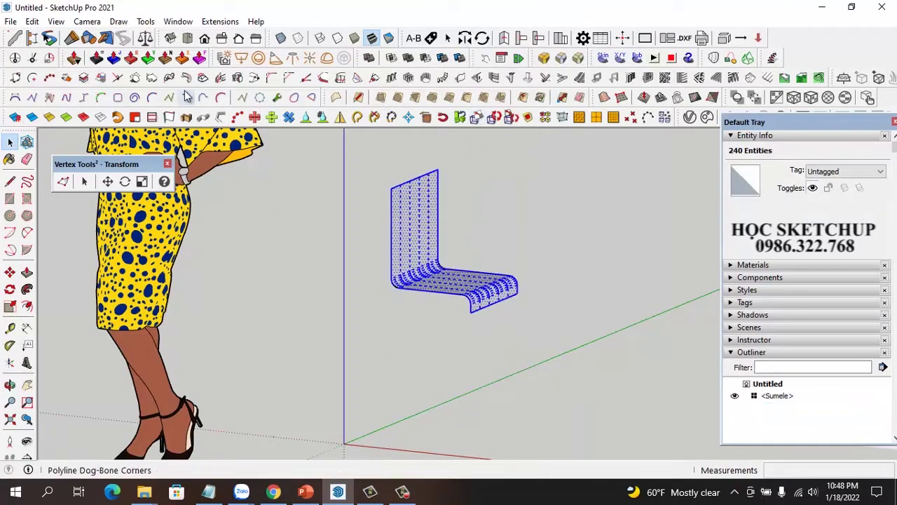
Thicken the lofted chair face by 8 mm with Joint Push Pull's Thicken tool.
left_click(100, 63)
scroll(409, 235, "up", 2)
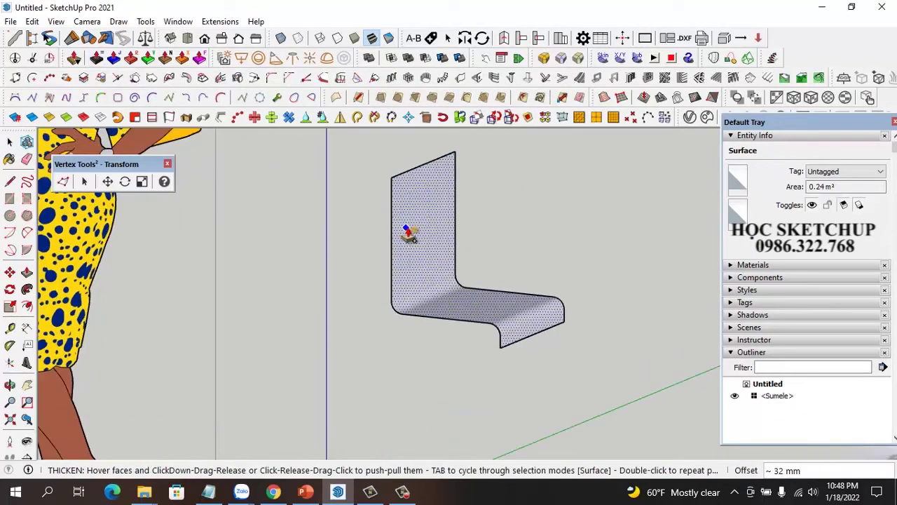
left_click(413, 234)
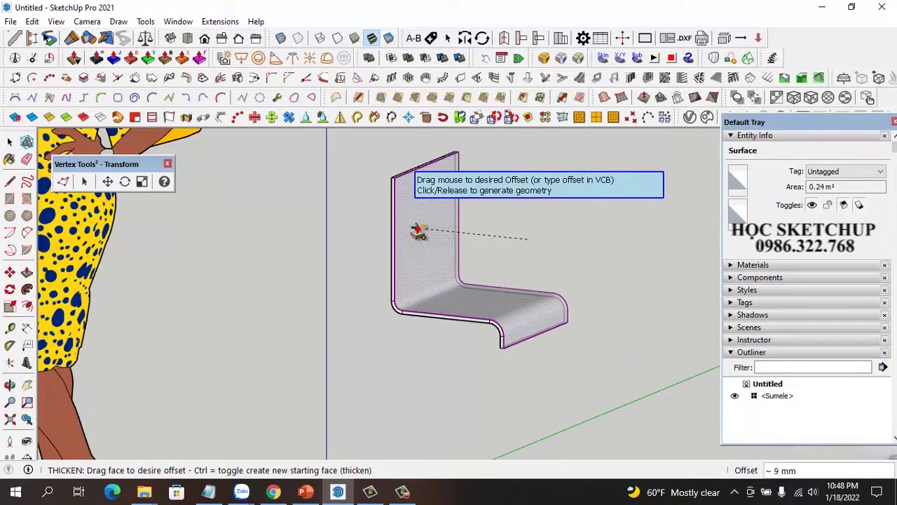
type("8")
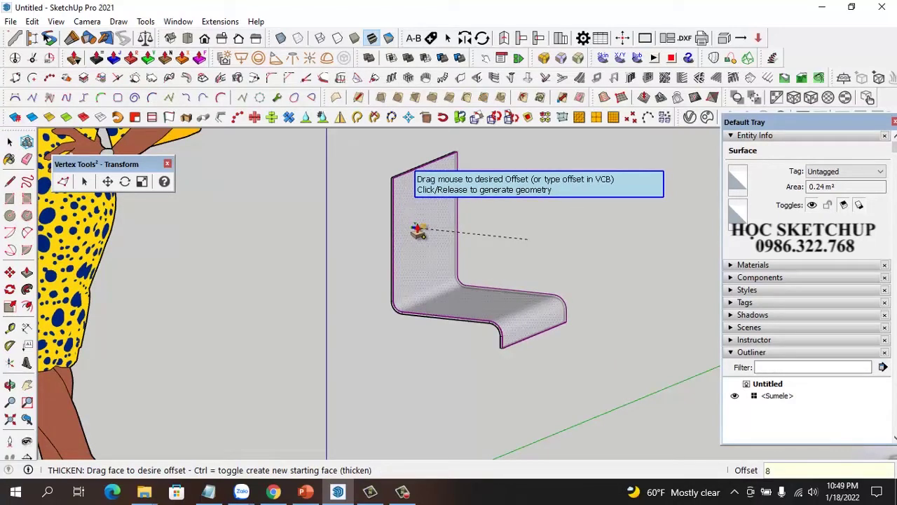
key("Return")
mouse_move(416, 262)
middle_mouse_down()
mouse_move(516, 235)
mouse_move(357, 230)
middle_mouse_up()
scroll(477, 260, "down", 3)
scroll(518, 281, "up", 3)
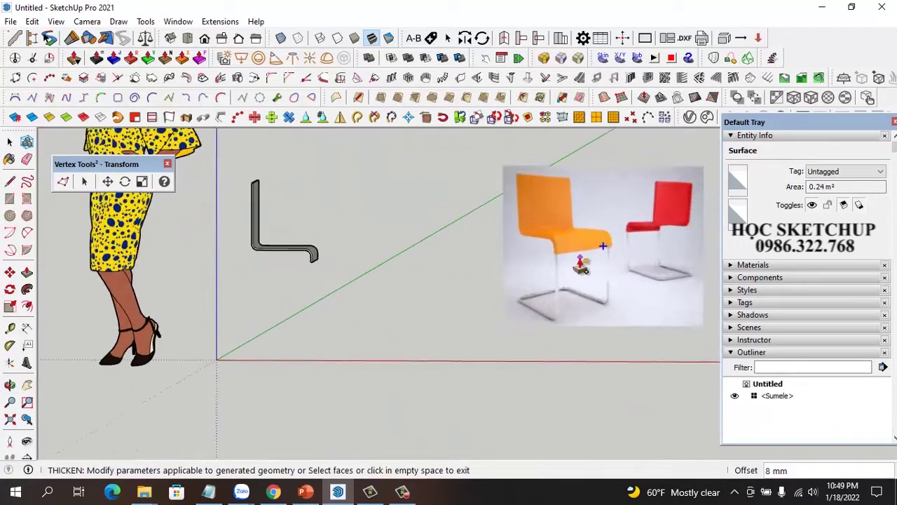
scroll(540, 293, "up", 3)
mouse_move(552, 307)
middle_mouse_down()
mouse_move(675, 242)
mouse_move(627, 256)
middle_mouse_up()
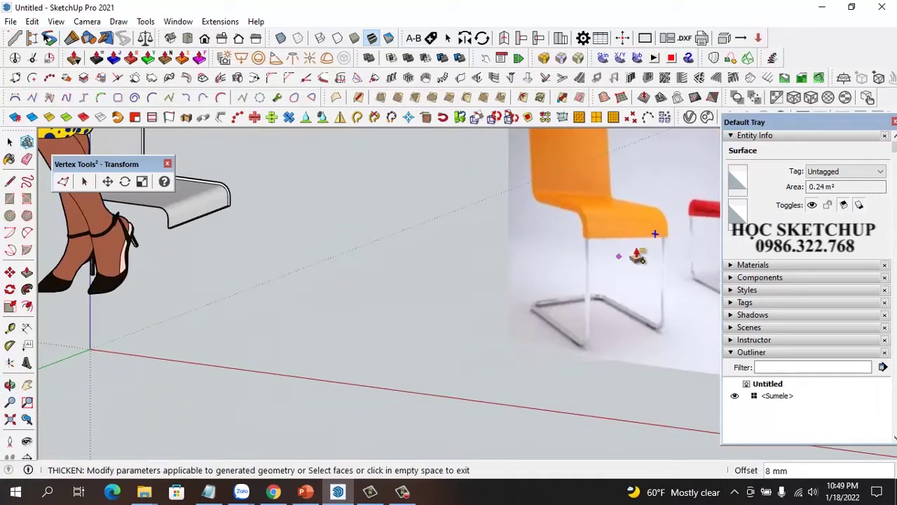
scroll(627, 256, "up", 2)
scroll(474, 266, "down", 1)
scroll(474, 265, "down", 2)
scroll(597, 220, "up", 2)
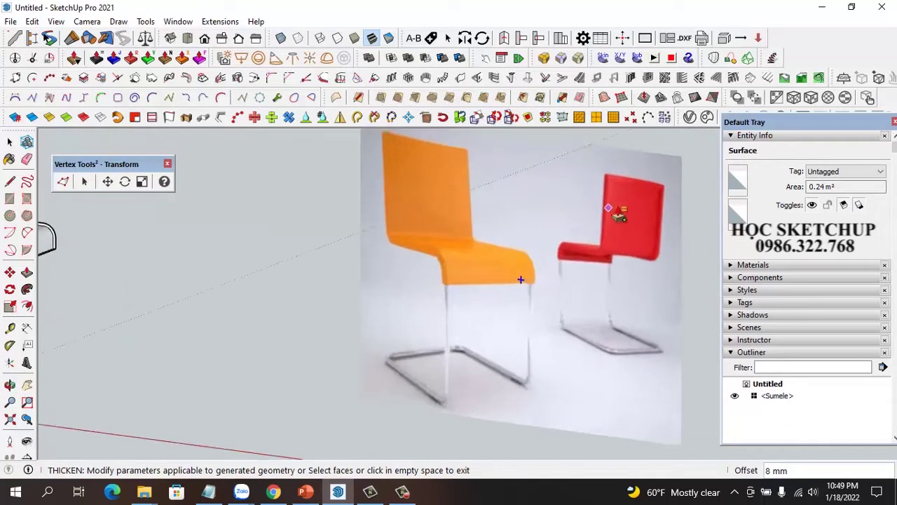
scroll(619, 192, "up", 1)
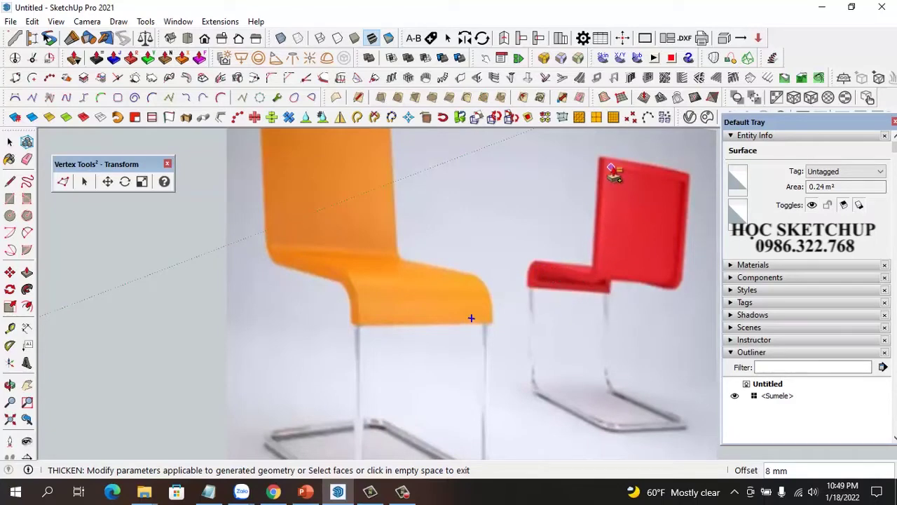
scroll(571, 296, "down", 2)
scroll(572, 296, "down", 5)
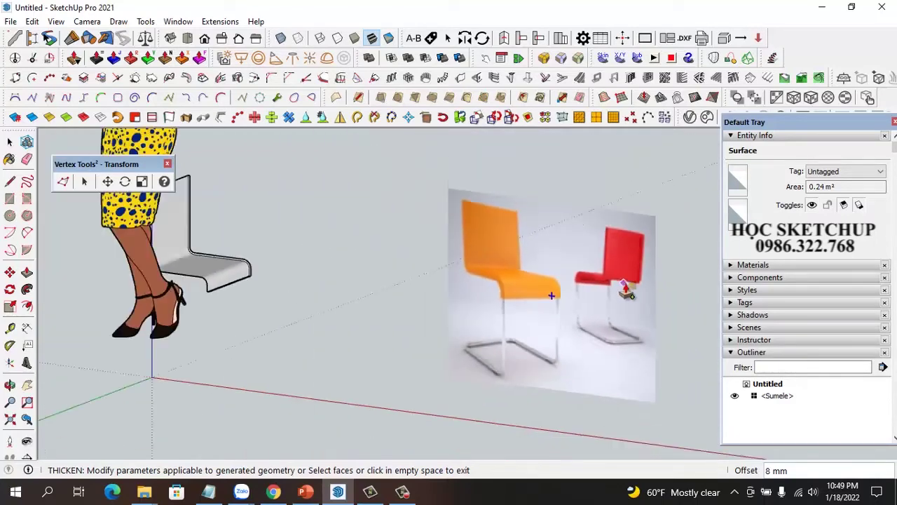
scroll(572, 296, "down", 2)
mouse_move(363, 288)
middle_mouse_down()
mouse_move(325, 320)
mouse_move(480, 277)
middle_mouse_up()
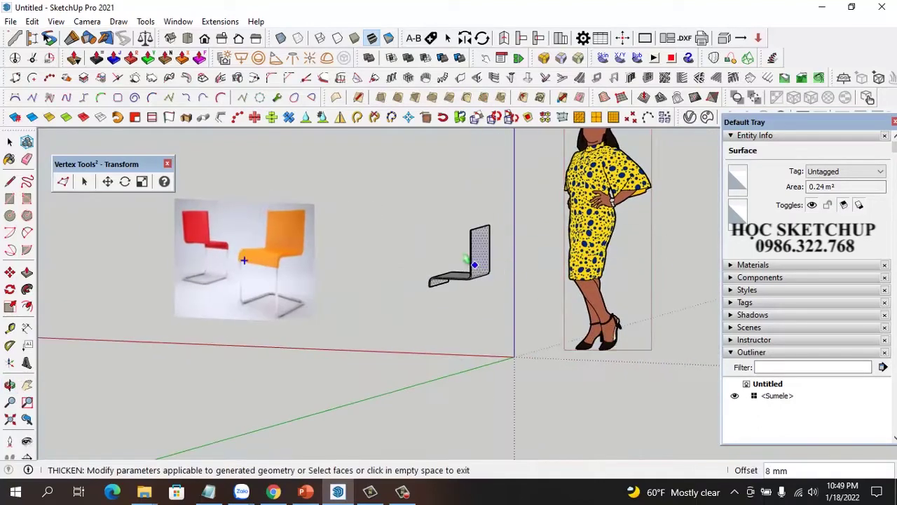
scroll(501, 282, "up", 3)
scroll(504, 289, "up", 2)
key("space")
mouse_move(519, 283)
middle_mouse_down()
mouse_move(480, 270)
mouse_move(484, 258)
middle_mouse_up()
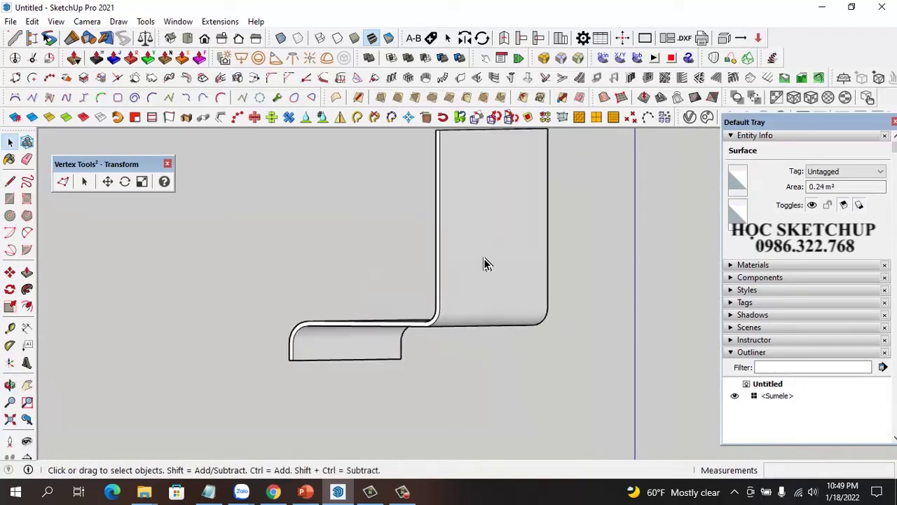
Offset the chair face's outline 15 mm inward with Offset on Surface.
left_click(524, 98)
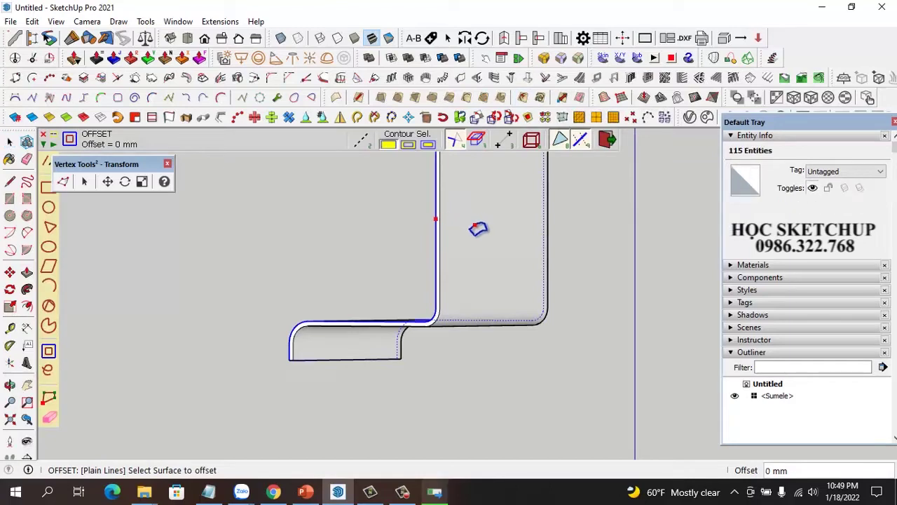
key("space")
left_click(477, 231)
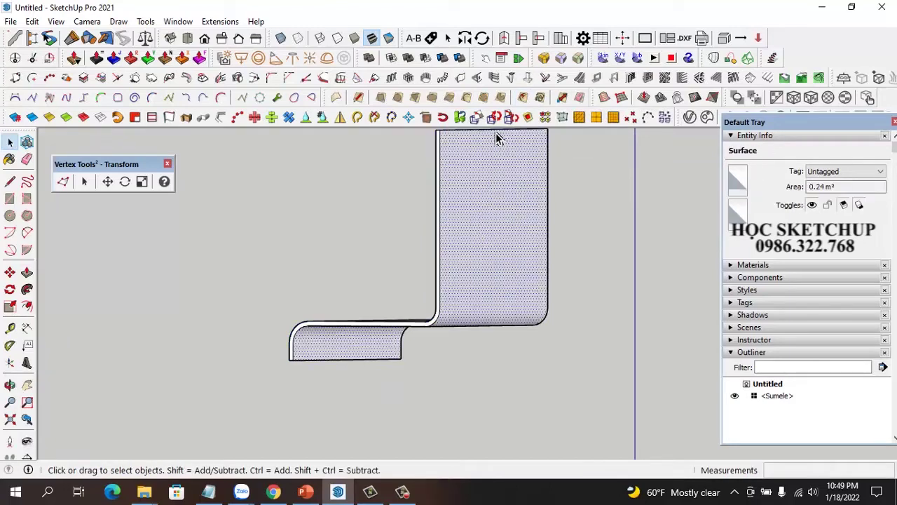
left_click(524, 97)
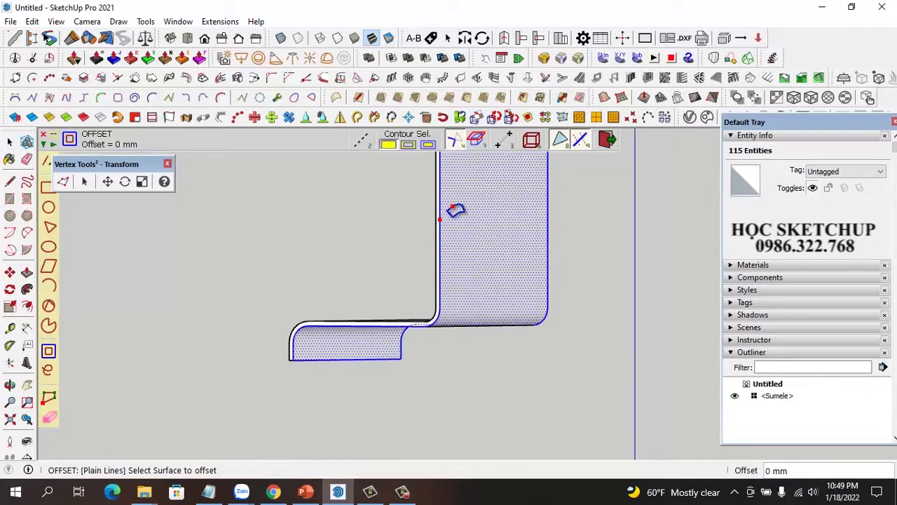
middle_click_drag(466, 214, 451, 220)
left_click(451, 220)
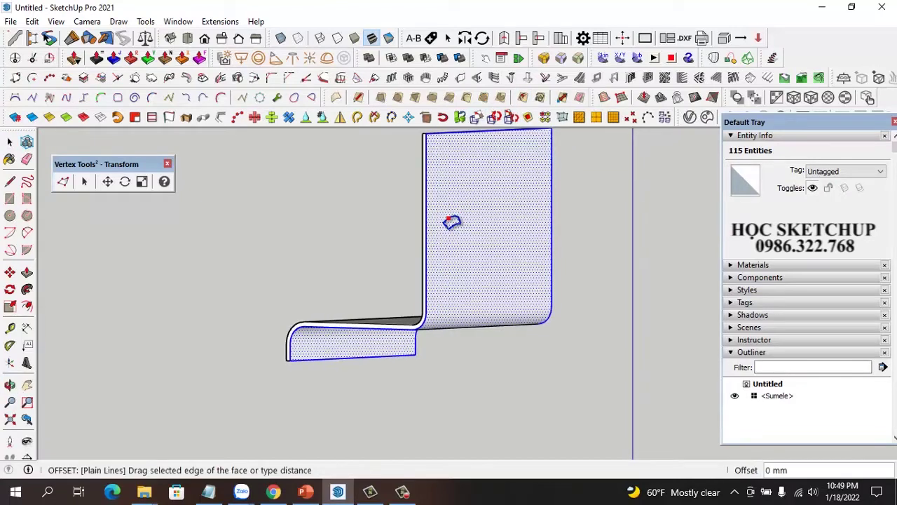
scroll(431, 218, "up", 1)
scroll(433, 219, "up", 1)
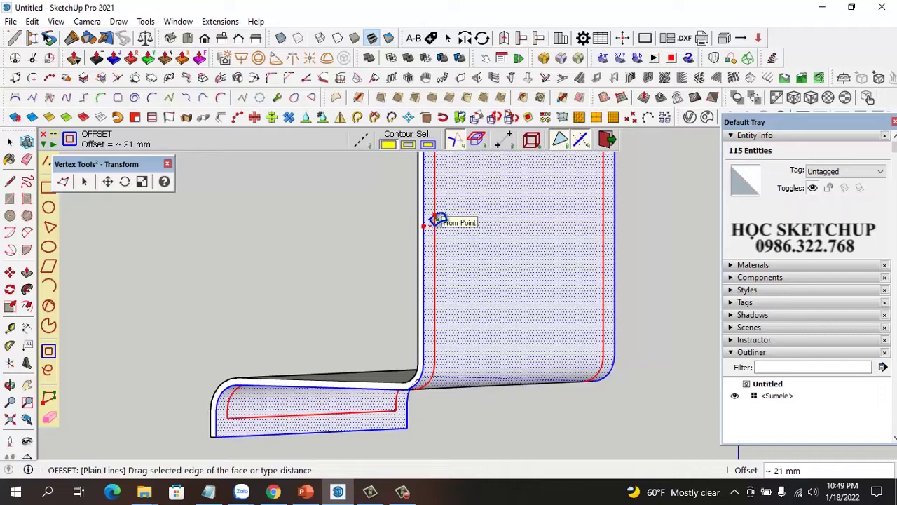
type("-15")
key("Return")
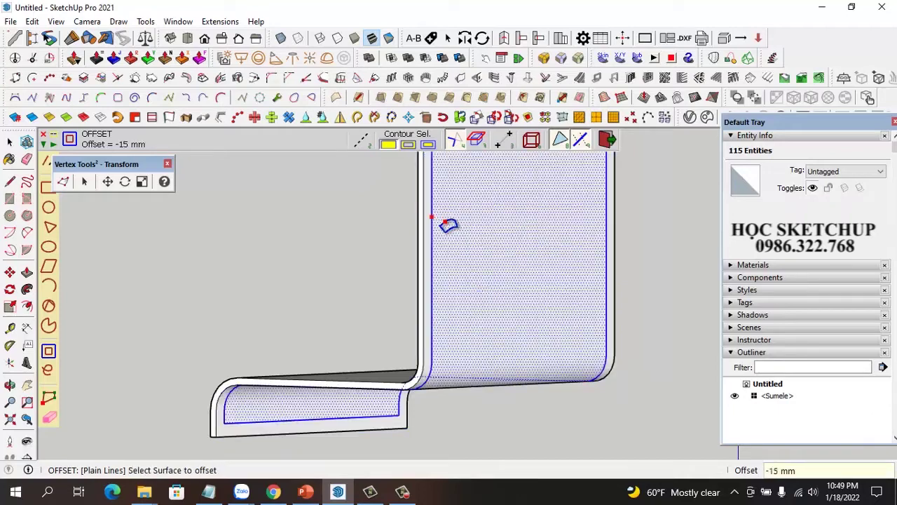
Orbit to inspect the new inner outline and the rim strip it creates.
scroll(491, 300, "down", 2)
mouse_move(467, 287)
middle_mouse_down()
mouse_move(517, 323)
mouse_move(362, 306)
mouse_move(553, 341)
mouse_move(506, 327)
mouse_move(512, 337)
middle_mouse_up()
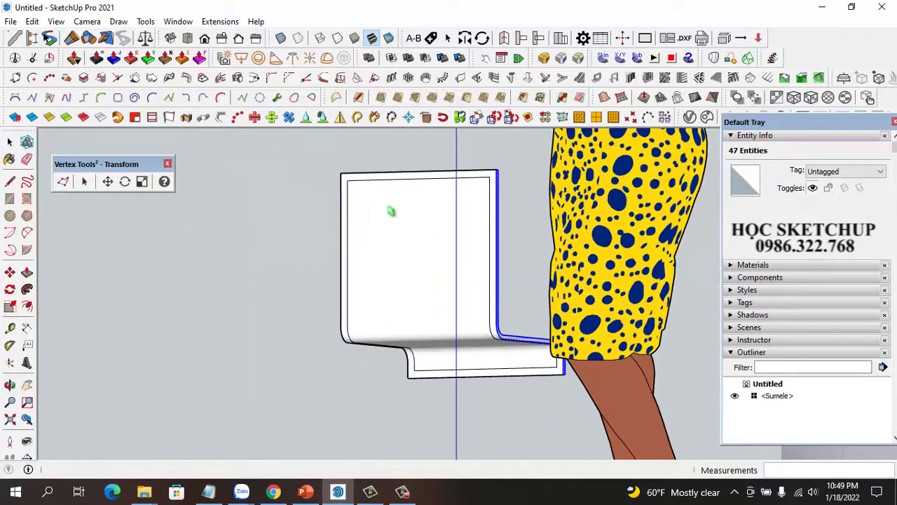
scroll(300, 180, "up", 2)
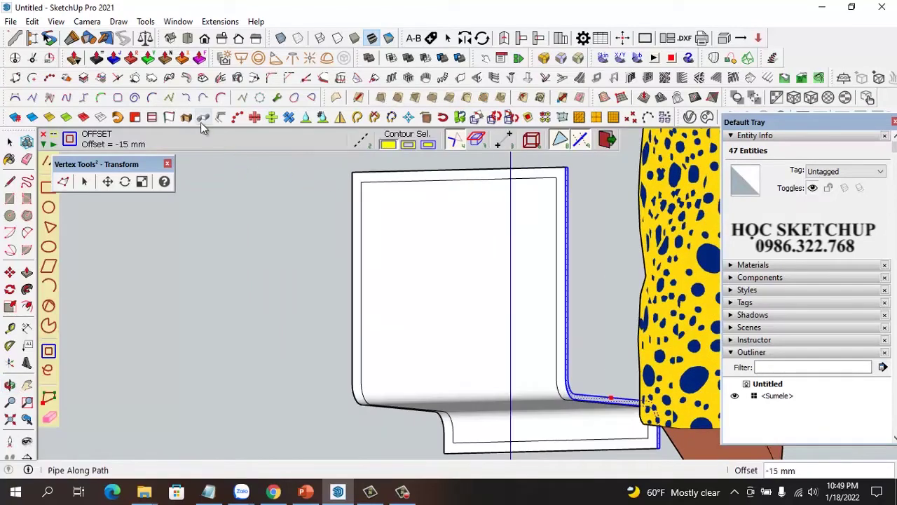
left_click(96, 58)
scroll(541, 268, "up", 2)
scroll(549, 276, "up", 1)
scroll(533, 276, "down", 3)
scroll(531, 272, "down", 2)
key("space")
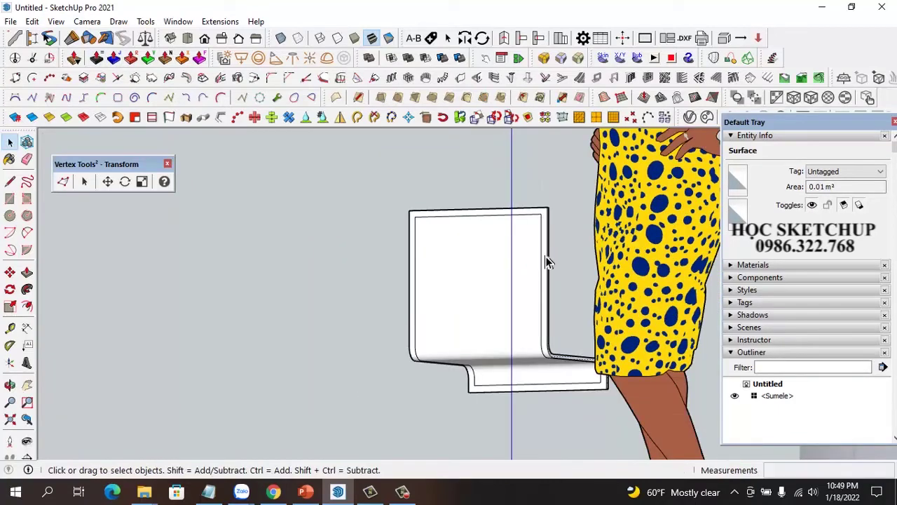
Thicken the narrow rim strip around the chair panel.
left_click(546, 259)
scroll(546, 260, "up", 2)
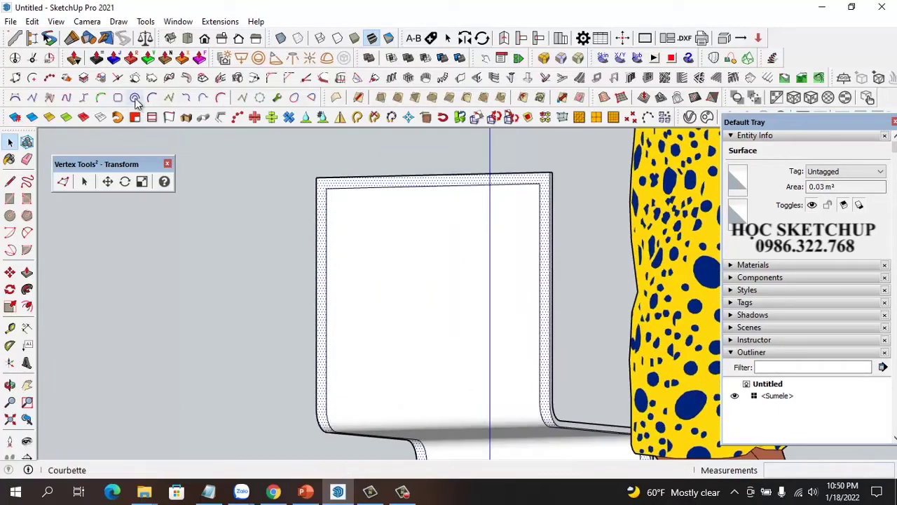
left_click(96, 57)
scroll(540, 267, "up", 2)
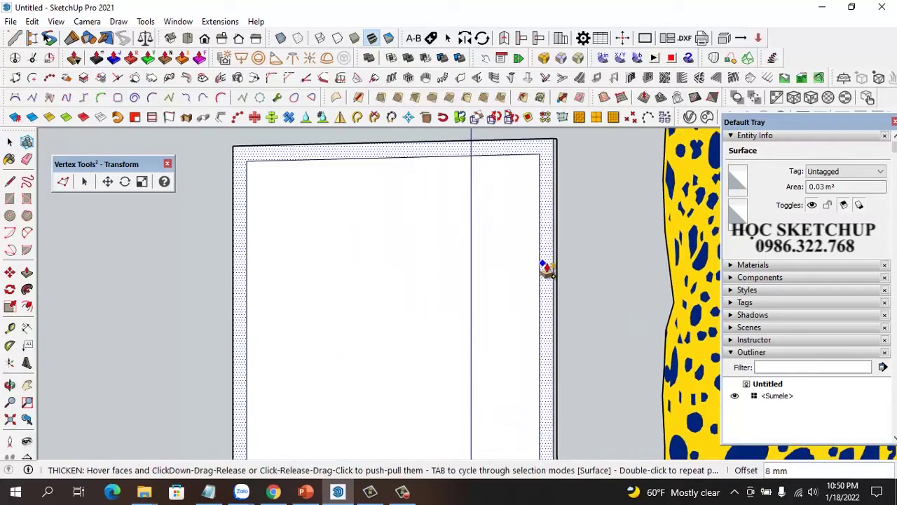
left_click(543, 264)
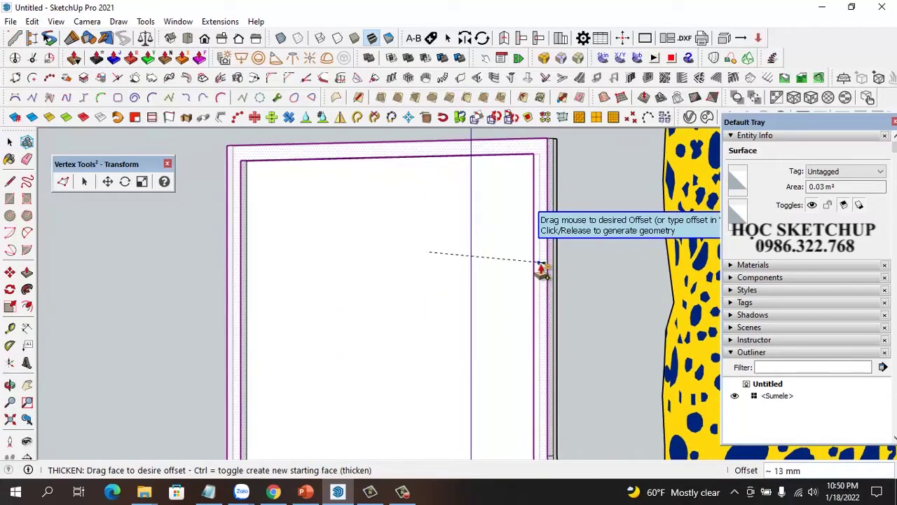
left_click(538, 264)
mouse_move(537, 266)
middle_mouse_down()
mouse_move(423, 224)
mouse_move(465, 278)
mouse_move(405, 293)
mouse_move(280, 294)
mouse_move(410, 344)
mouse_move(465, 376)
mouse_move(433, 408)
mouse_move(366, 297)
mouse_move(408, 281)
mouse_move(549, 293)
mouse_move(481, 254)
middle_mouse_up()
left_click(473, 259)
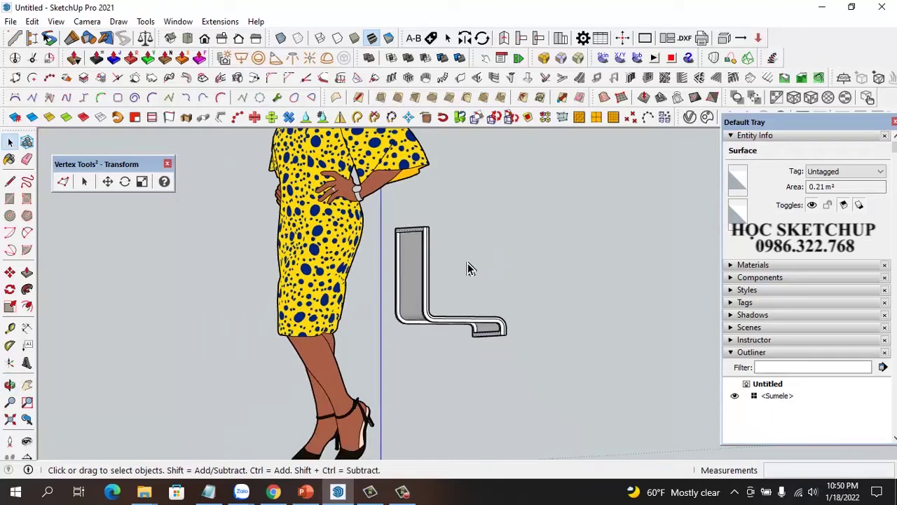
Window-select the whole L-shaped chair piece and make it a group.
left_click(519, 277)
scroll(456, 260, "down", 5)
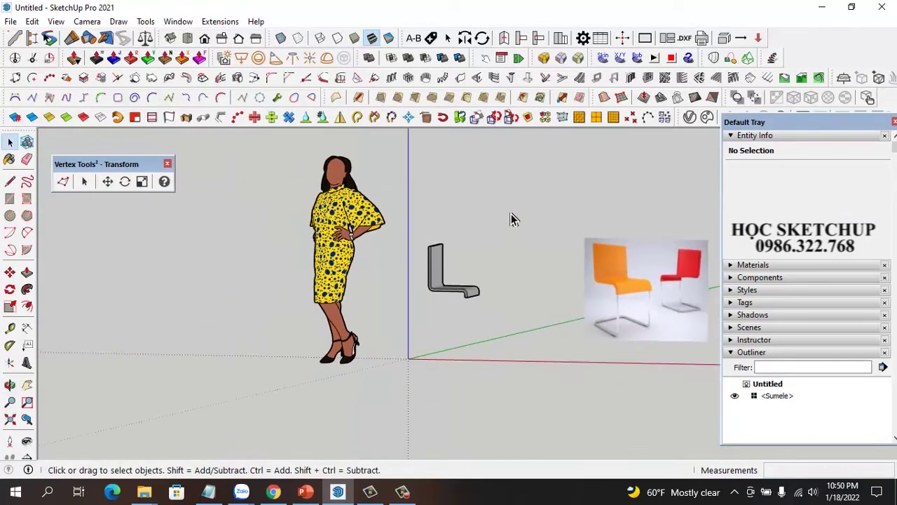
left_click_drag(419, 342, 419, 342)
right_click(441, 288)
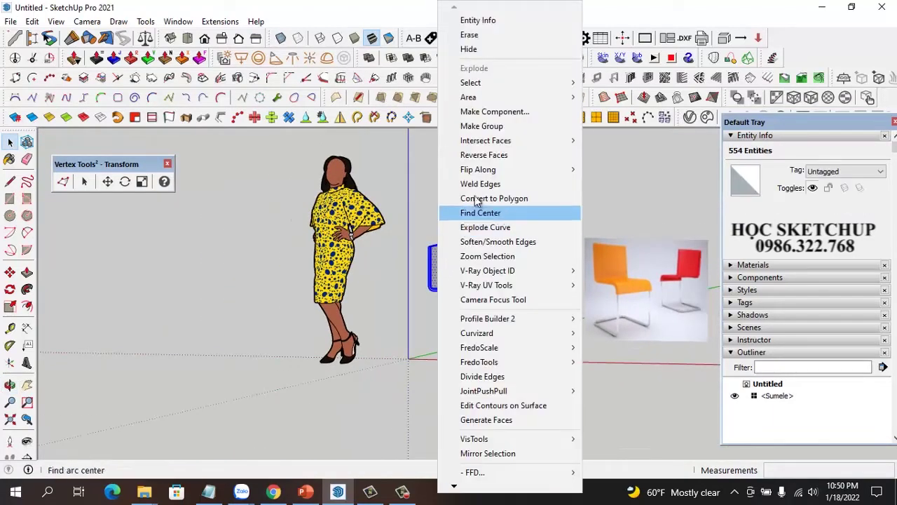
left_click(481, 126)
scroll(481, 286, "up", 1)
scroll(481, 287, "up", 3)
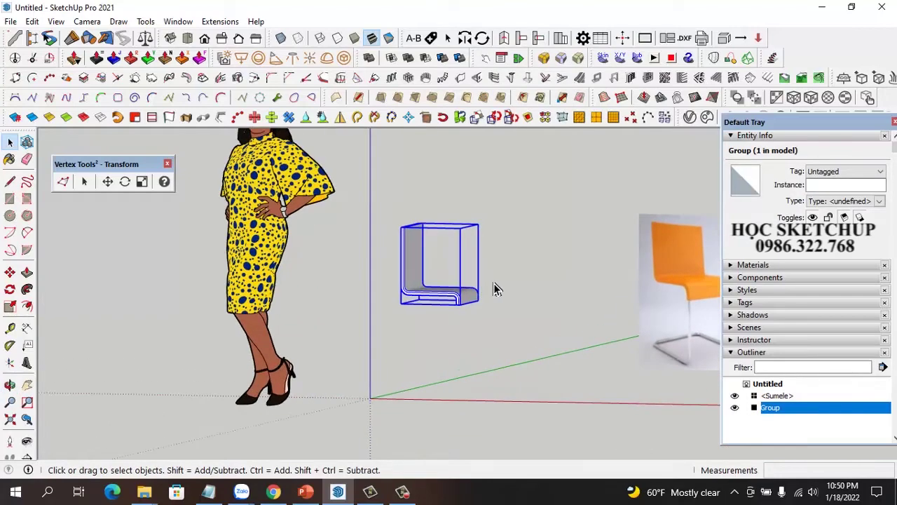
left_click(466, 306)
scroll(462, 305, "up", 2)
scroll(459, 302, "up", 2)
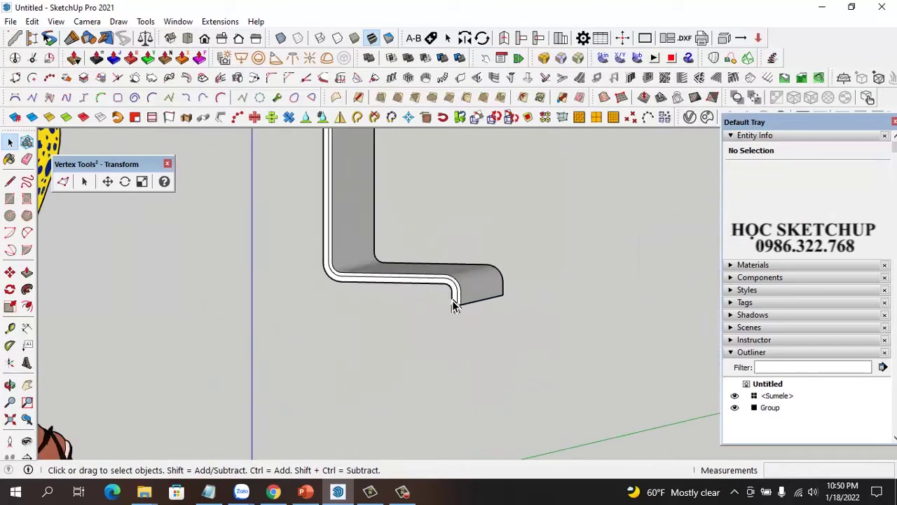
scroll(377, 291, "down", 2)
scroll(376, 296, "down", 1)
scroll(376, 296, "down", 2)
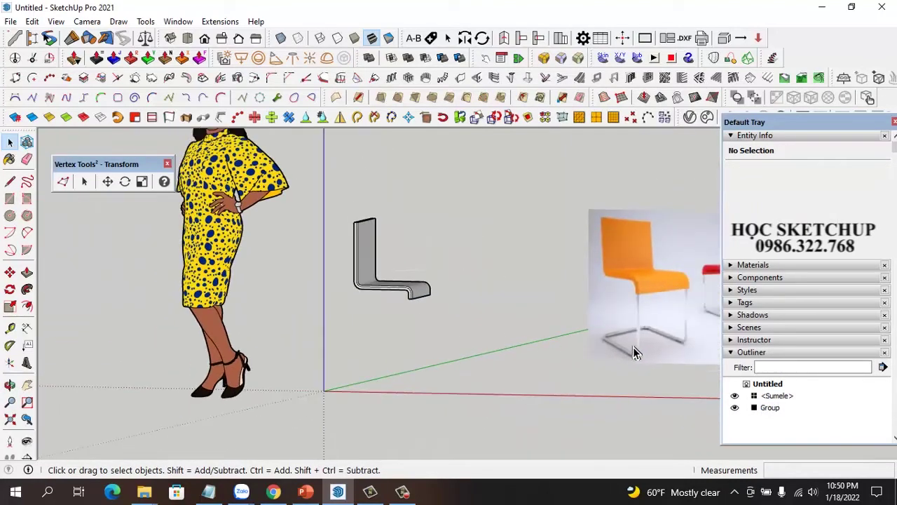
Orbit around the chair piece, then switch to the Front view.
scroll(406, 301, "up", 2)
scroll(421, 329, "up", 2)
mouse_move(423, 334)
middle_mouse_down()
mouse_move(451, 264)
mouse_move(468, 287)
middle_mouse_up()
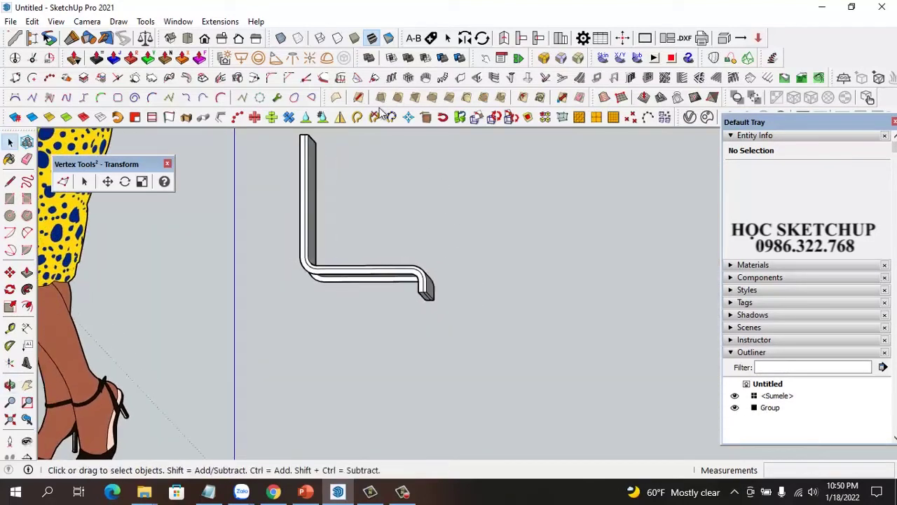
left_click(205, 38)
scroll(336, 216, "down", 2)
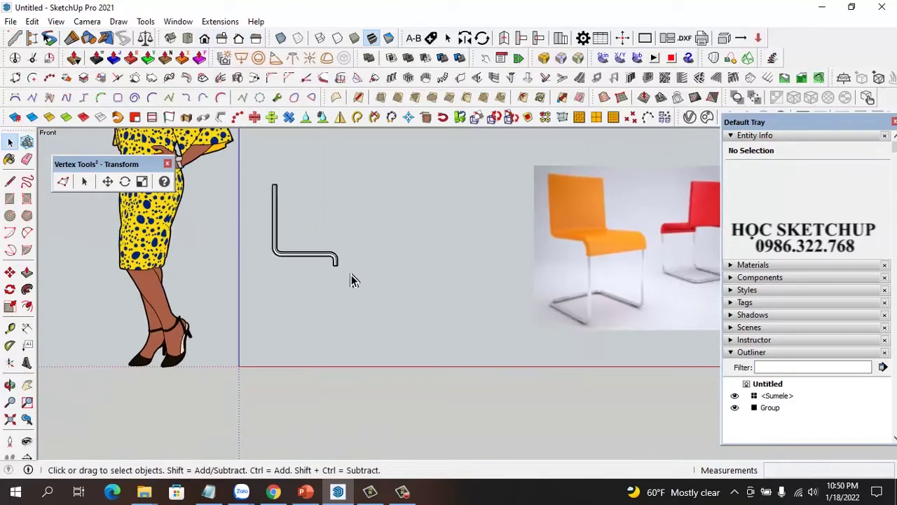
scroll(335, 294, "up", 2)
scroll(266, 271, "down", 1)
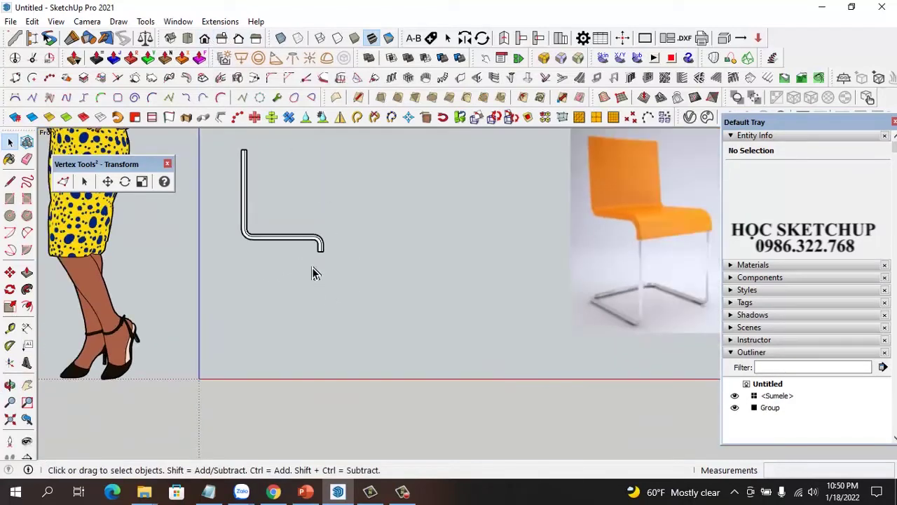
Draw a rectangle from the seat's front bend down to a lower-left point.
left_click(10, 199)
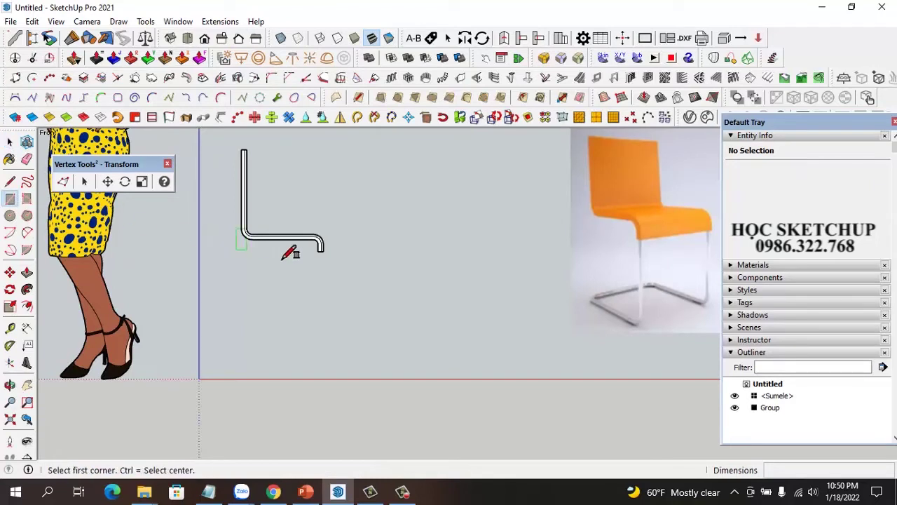
scroll(290, 250, "up", 2)
scroll(312, 259, "up", 1)
scroll(339, 218, "up", 1)
scroll(338, 220, "up", 1)
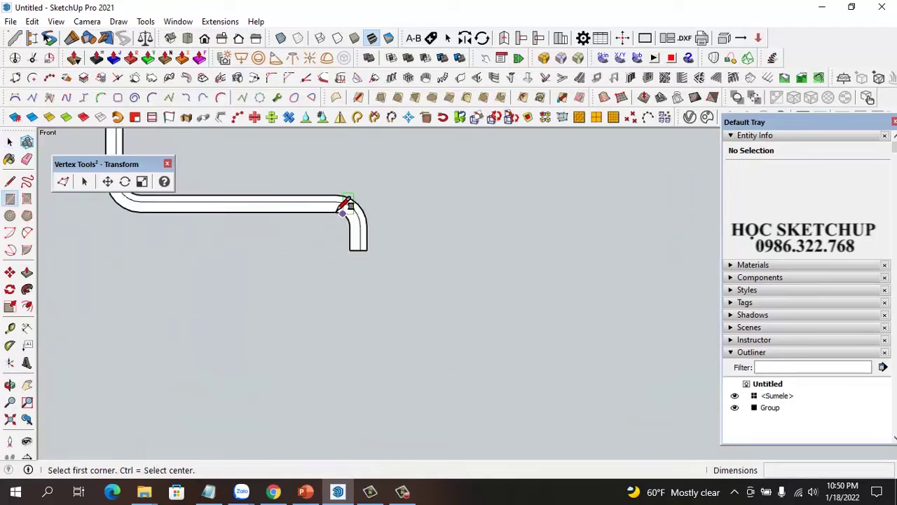
left_click(338, 207)
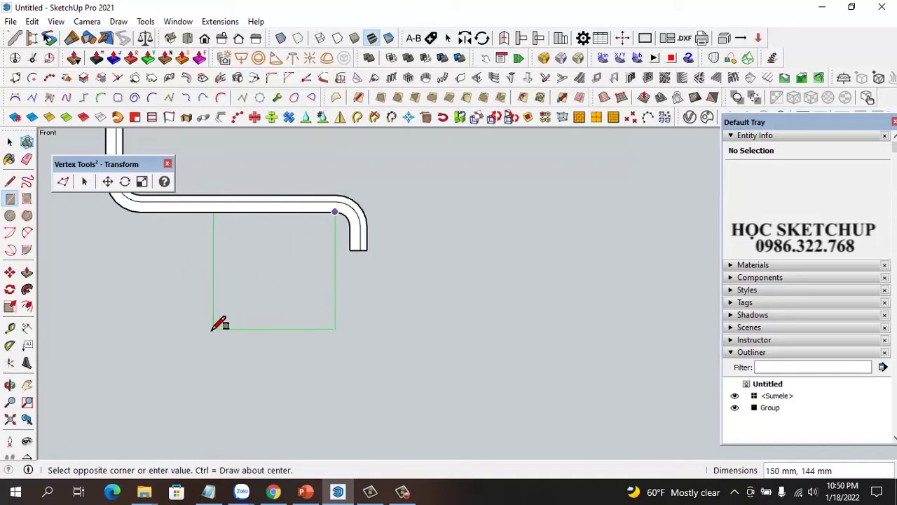
scroll(180, 329, "down", 1)
scroll(165, 375, "down", 1)
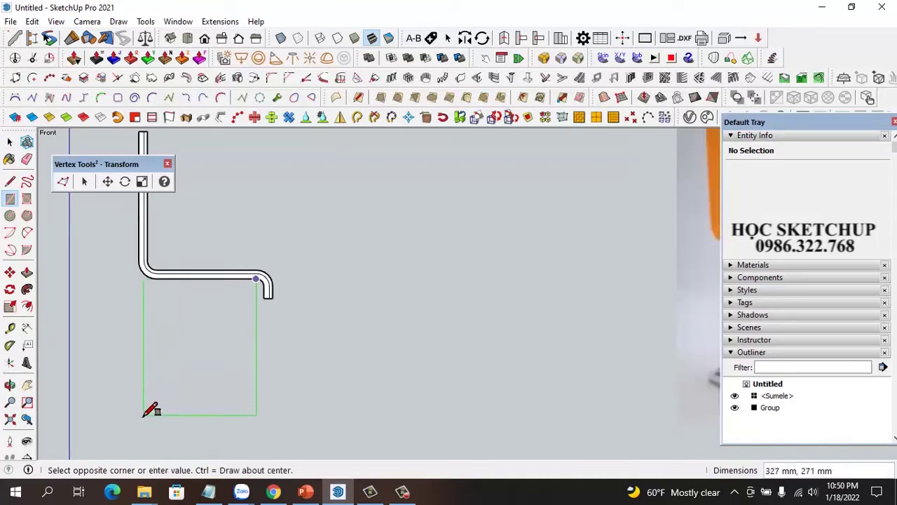
scroll(164, 380, "down", 1)
scroll(161, 388, "down", 1)
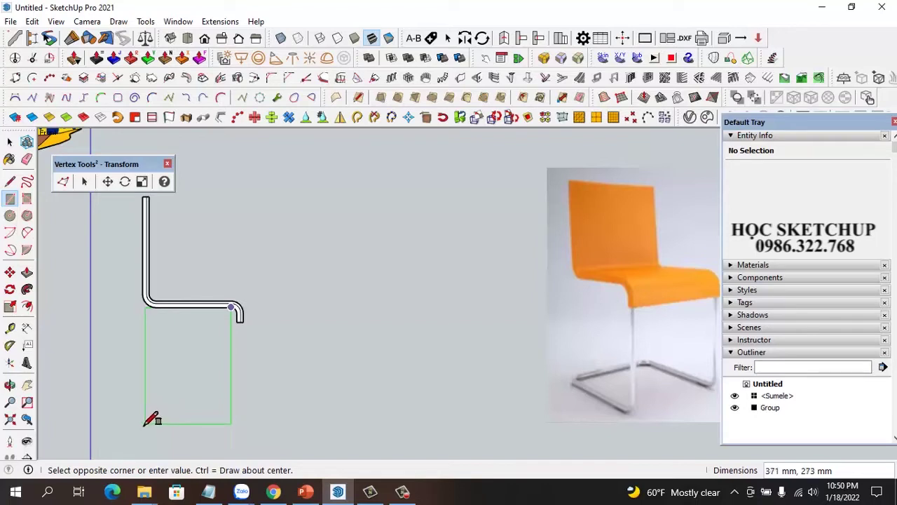
left_click(144, 425)
scroll(161, 402, "up", 1)
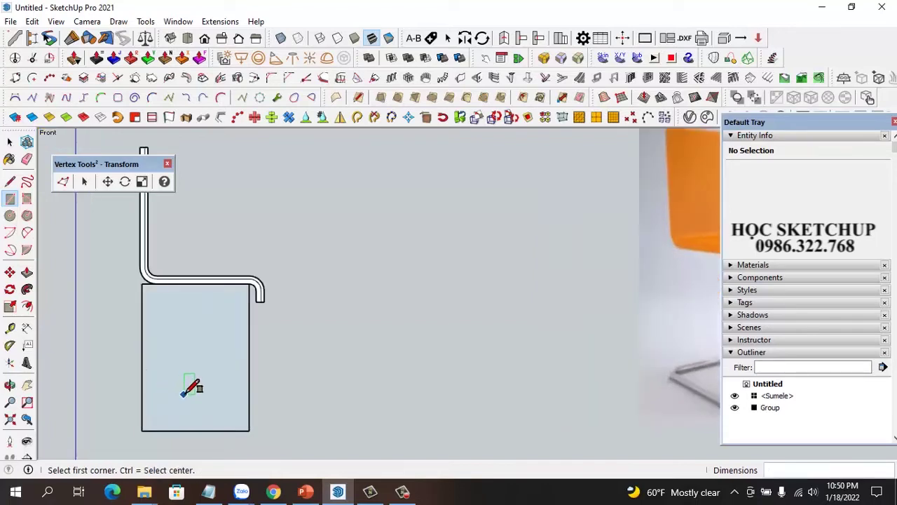
Move the rectangle's left edge up against the back tube.
key("space")
left_click(141, 341)
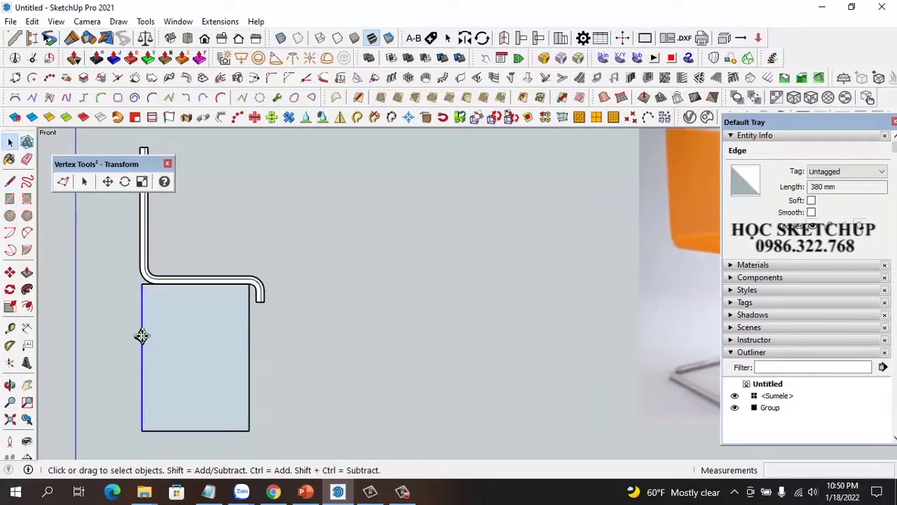
key("m")
left_click(141, 282)
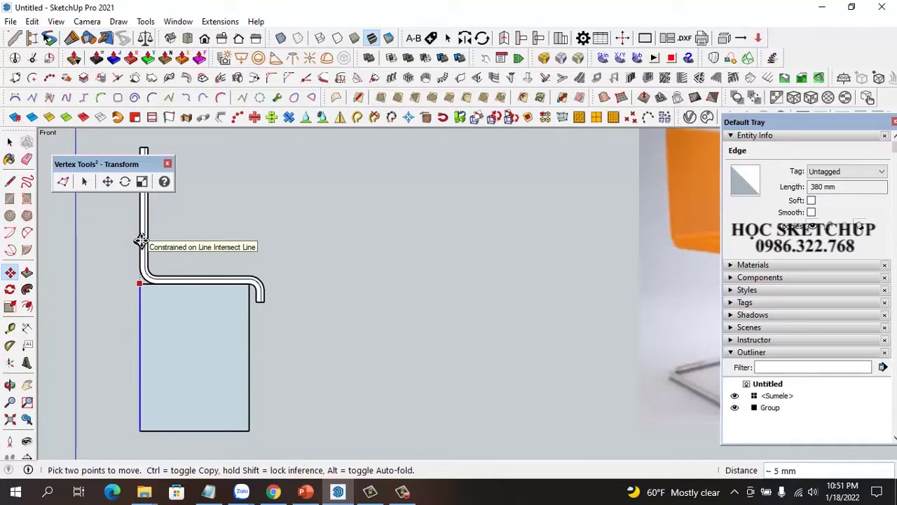
left_click(141, 241)
key("space")
Move the rectangle's right edge into line with the seat's front bend.
left_click(249, 354)
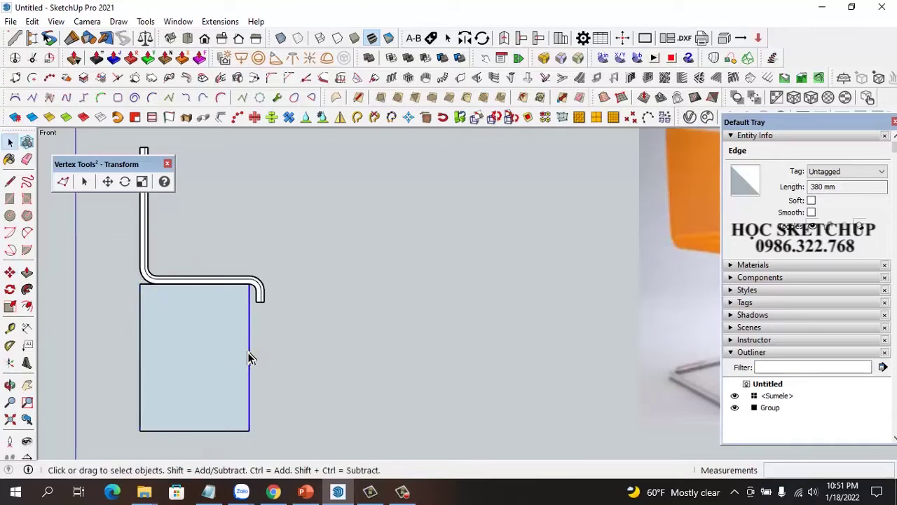
key("m")
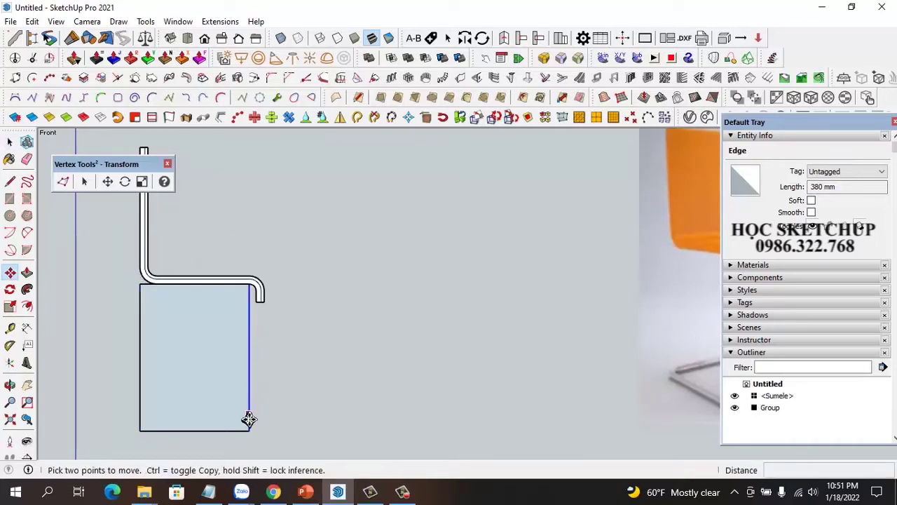
left_click(249, 431)
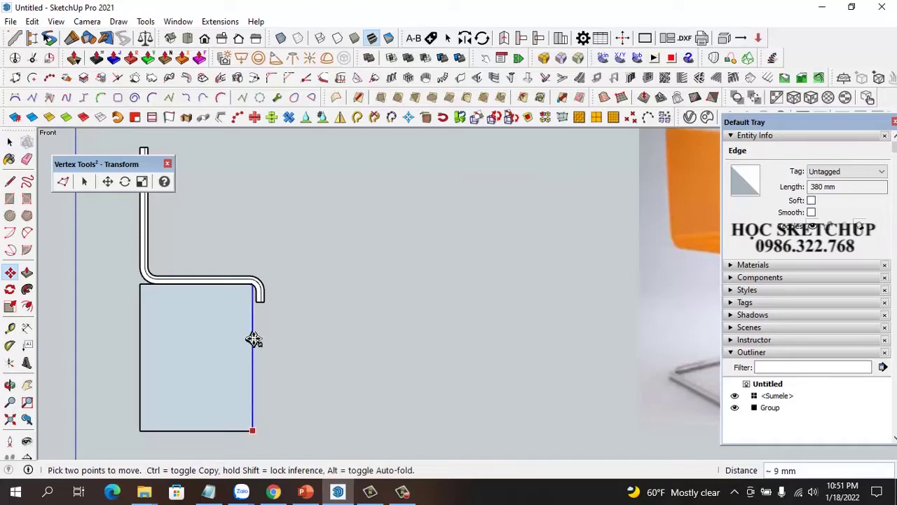
scroll(238, 322, "down", 2)
scroll(242, 311, "up", 3)
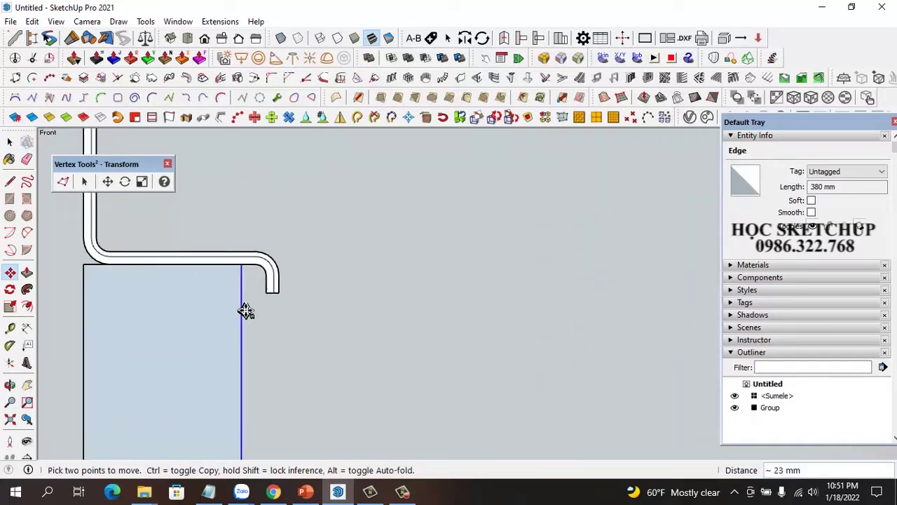
scroll(259, 306, "up", 3)
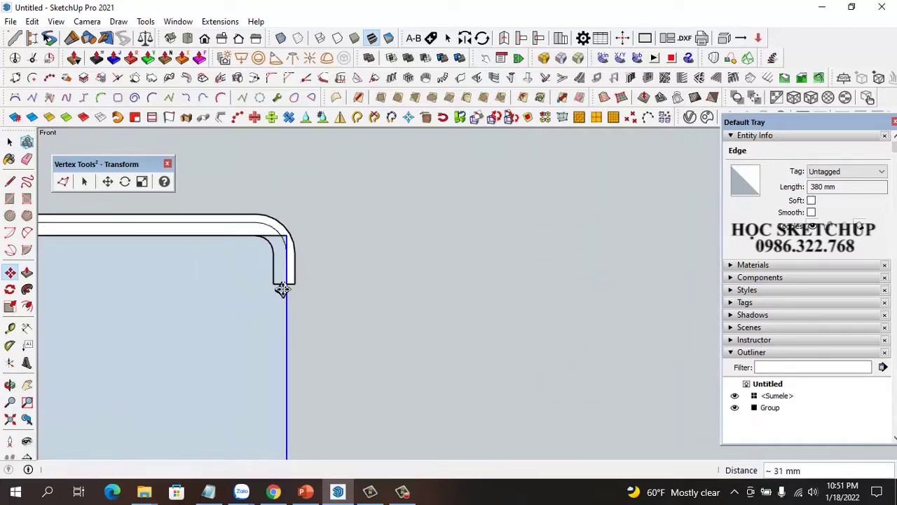
left_click(281, 289)
scroll(354, 300, "down", 2)
scroll(356, 301, "down", 2)
scroll(357, 300, "down", 2)
Select the rectangle face to check its 380 mm edge and 0.12 m² area.
key("space")
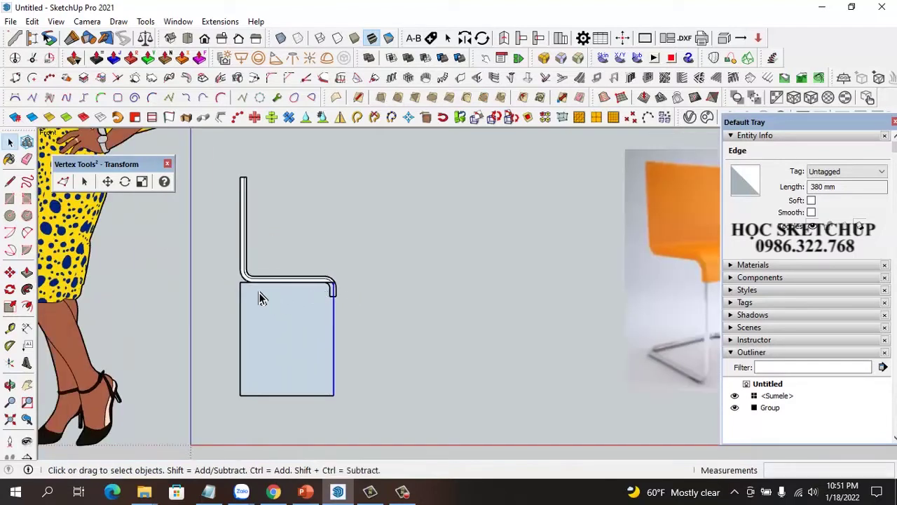
scroll(283, 291, "up", 1)
scroll(288, 290, "up", 1)
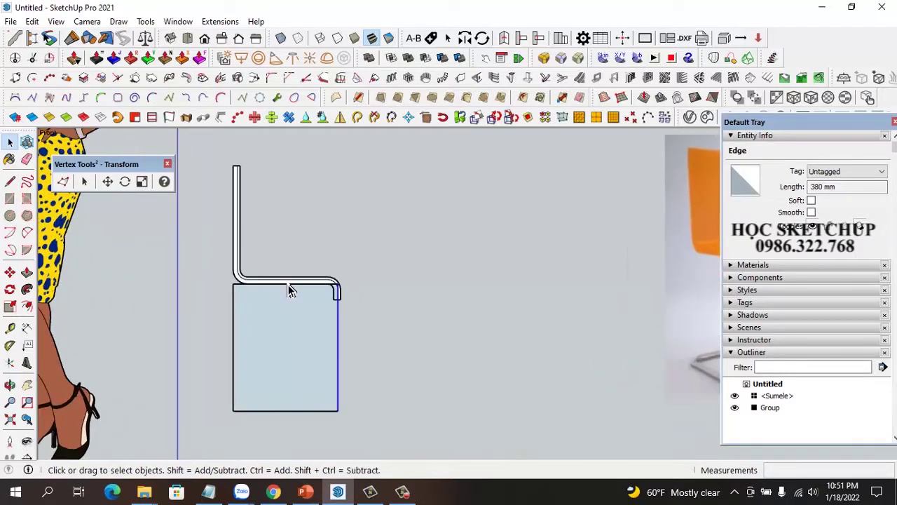
scroll(295, 292, "up", 1)
scroll(352, 307, "up", 2)
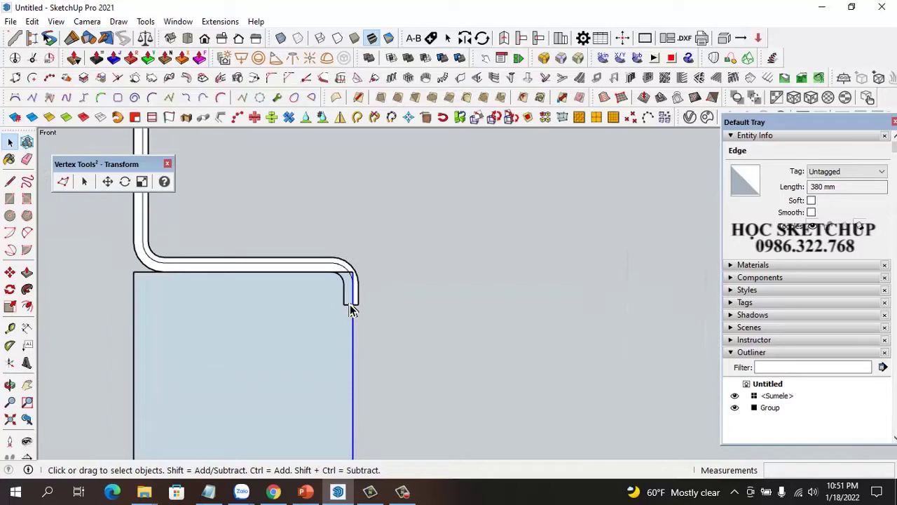
scroll(351, 311, "up", 1)
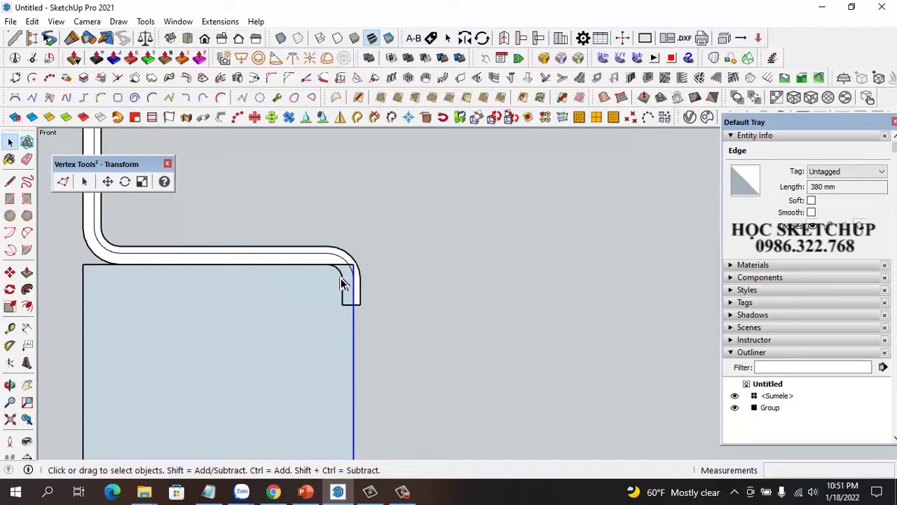
scroll(261, 289, "down", 1)
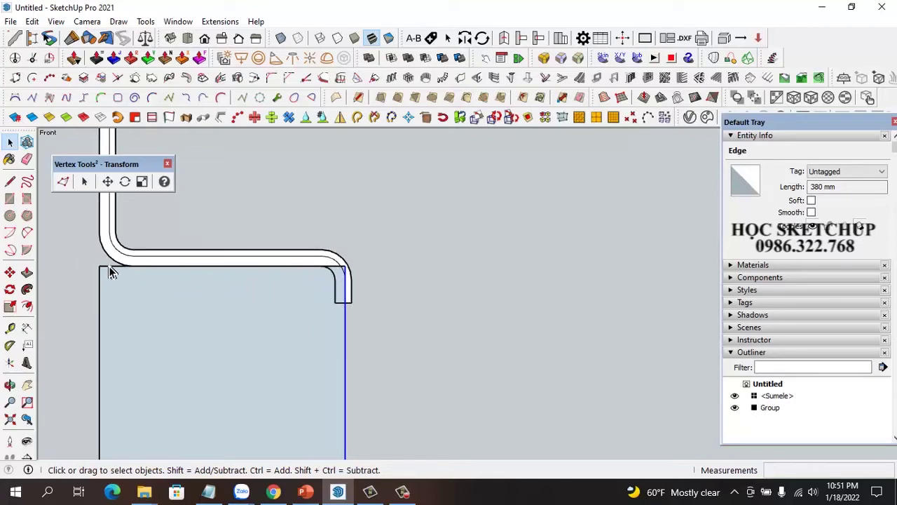
left_click(275, 327)
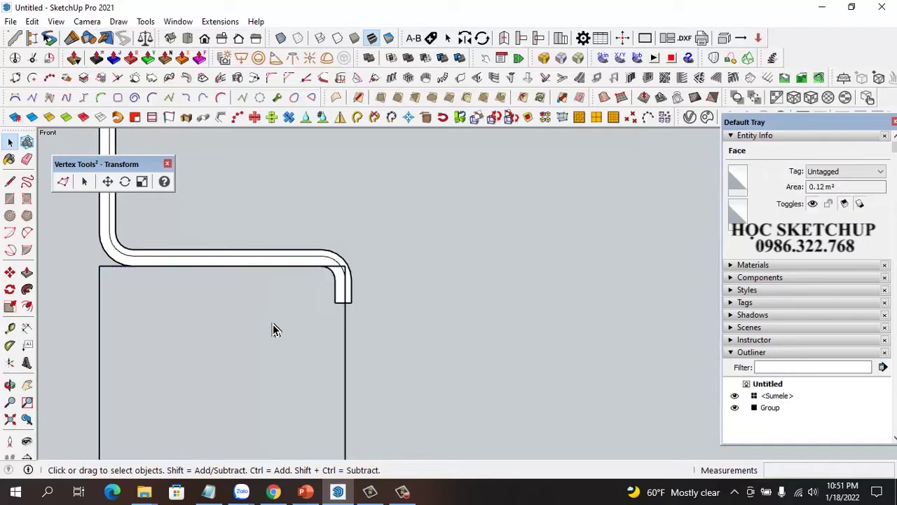
Fillet the rectangle's top front corner under the seat at 30 mm radius, 6 segments.
left_click(319, 289)
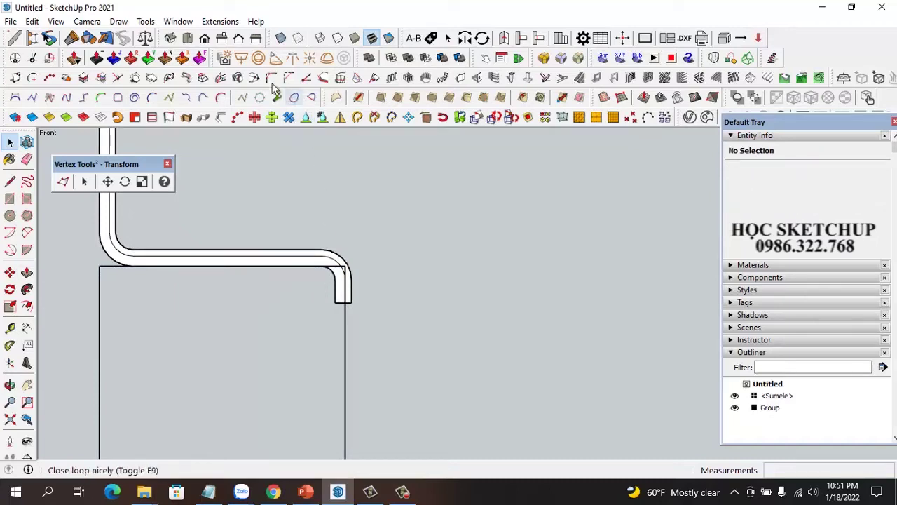
scroll(340, 278, "up", 2)
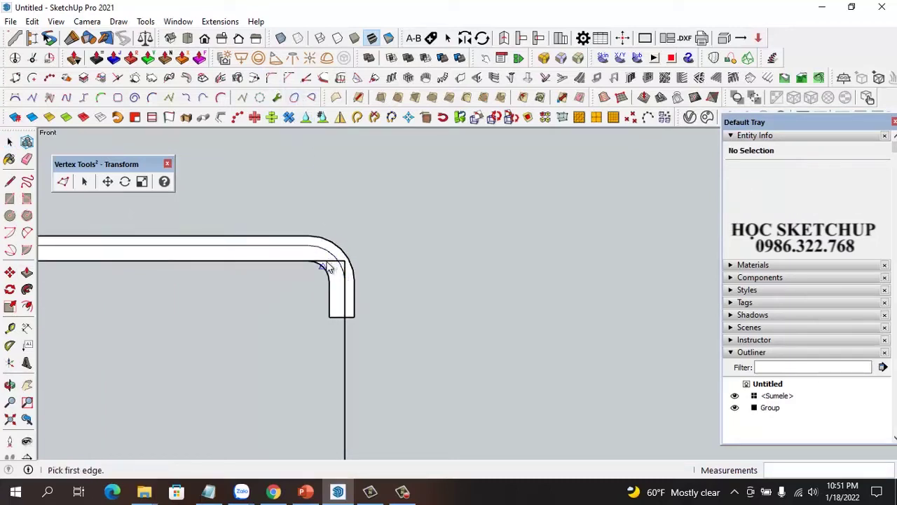
scroll(304, 264, "up", 3)
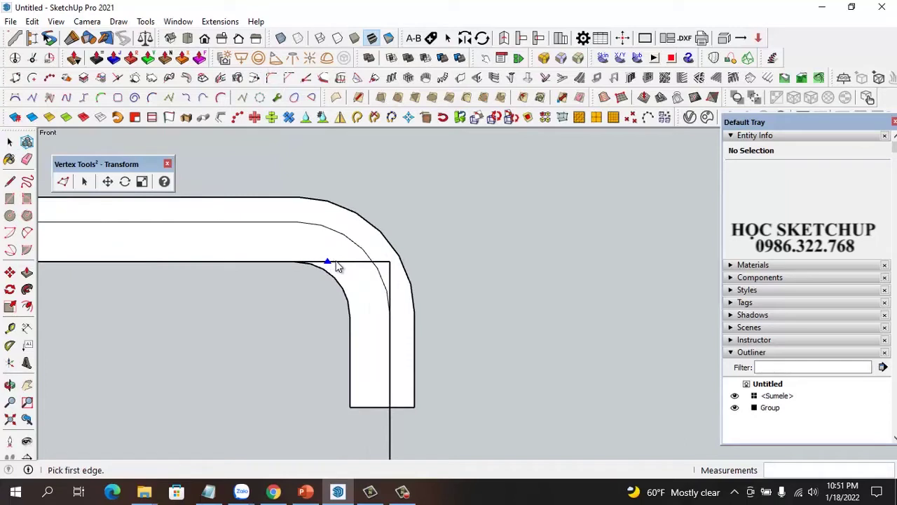
left_click(352, 263)
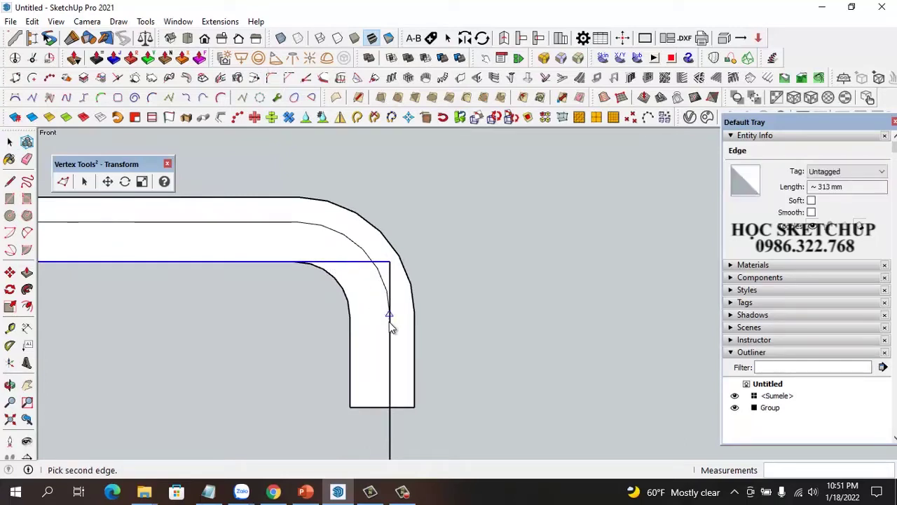
left_click(391, 278)
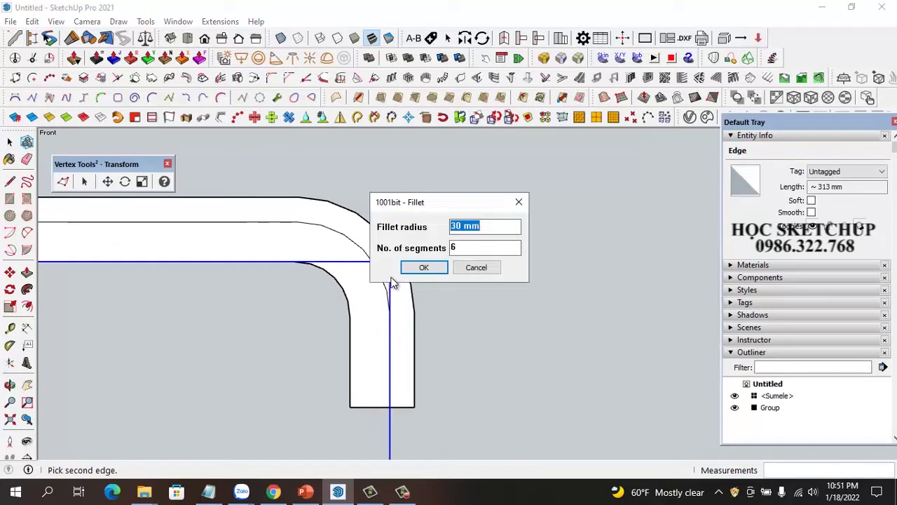
left_click(425, 268)
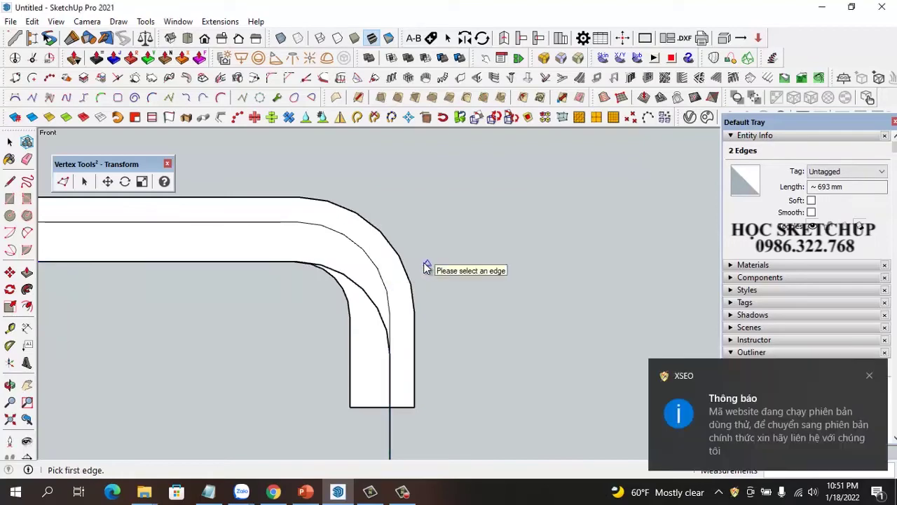
scroll(417, 204, "down", 2)
scroll(414, 209, "down", 2)
scroll(415, 208, "down", 2)
scroll(410, 276, "down", 2)
middle_click_drag(410, 276, 339, 329)
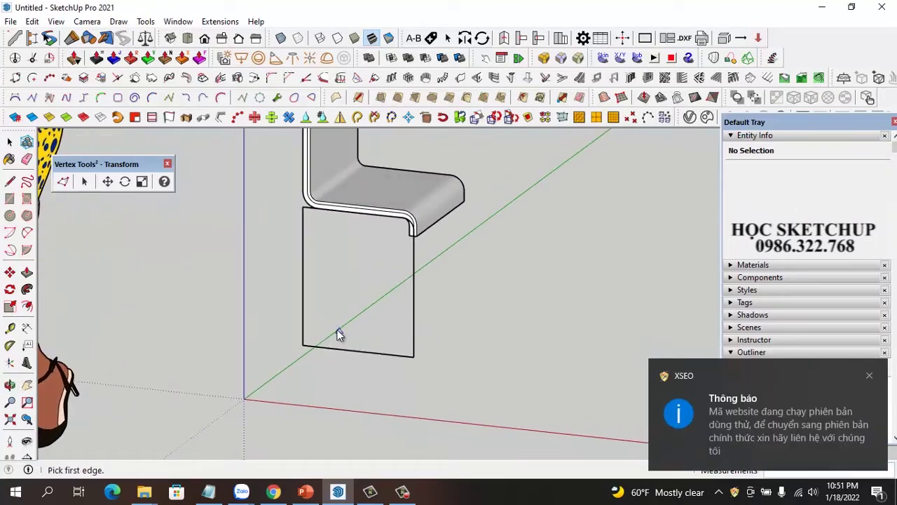
Copy the leg rectangle 350 mm along the green axis.
scroll(337, 334, "down", 2)
scroll(393, 330, "down", 2)
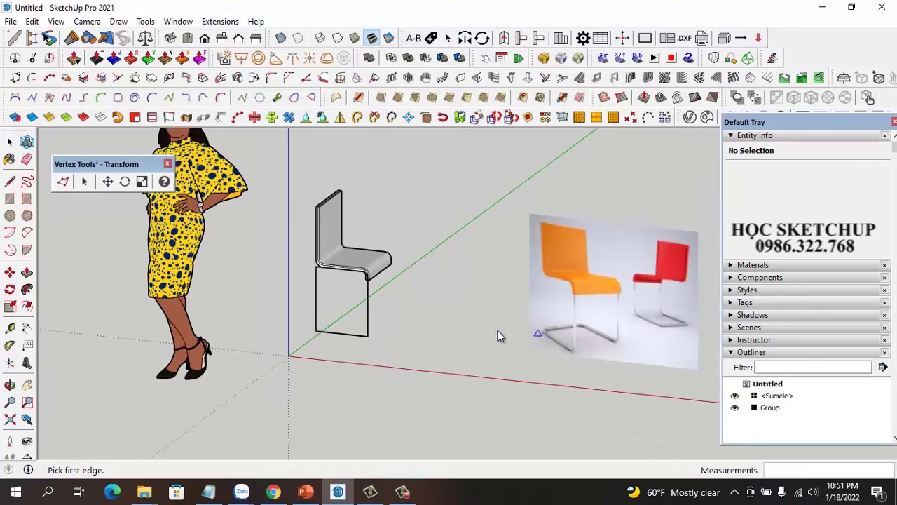
scroll(377, 330, "up", 2)
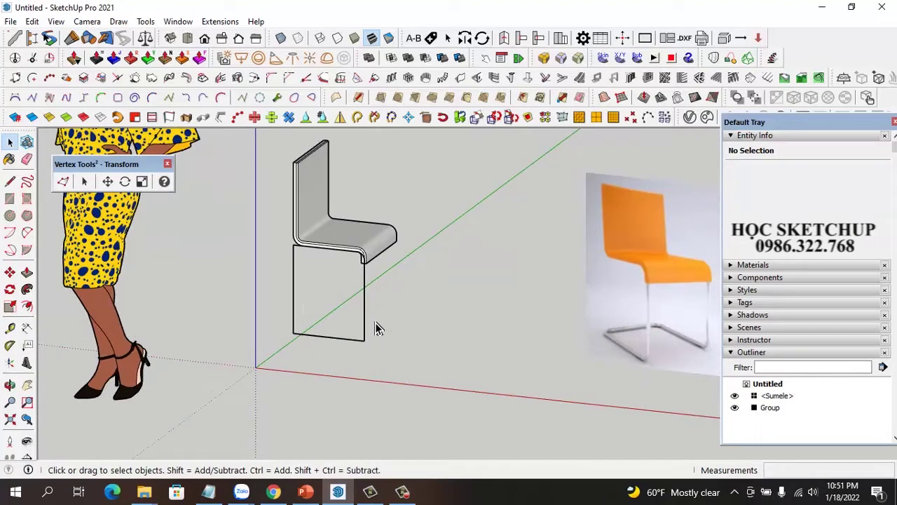
left_click(364, 310)
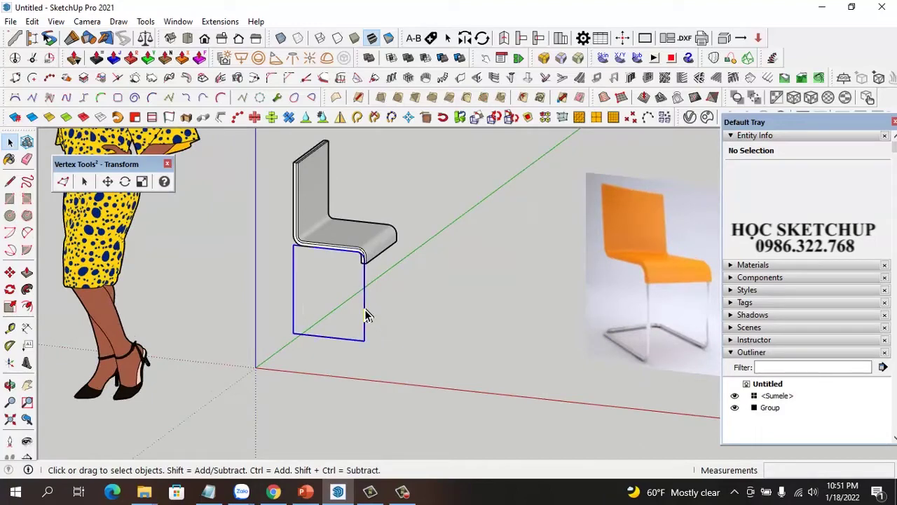
mouse_move(386, 329)
middle_mouse_down()
mouse_move(546, 312)
mouse_move(484, 311)
mouse_move(473, 321)
middle_mouse_up()
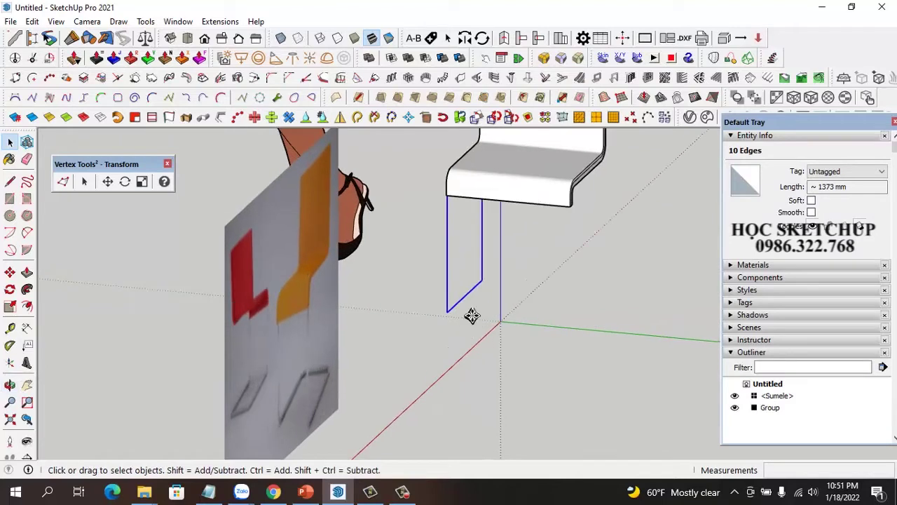
key("m")
key("ctrl")
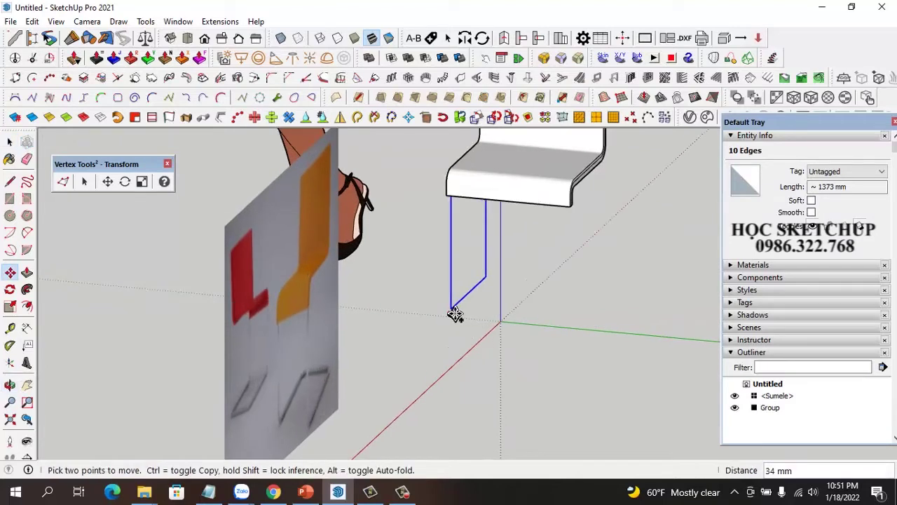
left_click(447, 314)
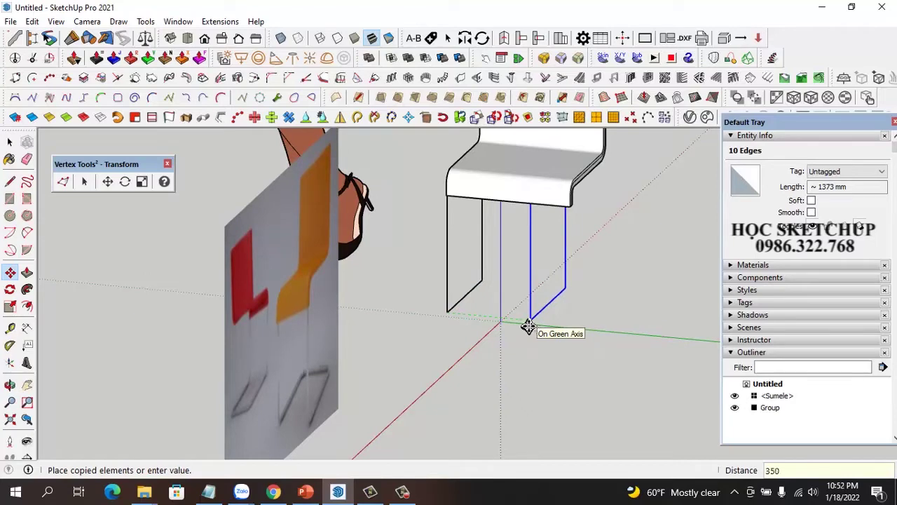
key("Return")
Nudge the copied leg frame by a typed distance of 2.
mouse_move(528, 297)
middle_mouse_down()
mouse_move(494, 276)
mouse_move(534, 280)
middle_mouse_up()
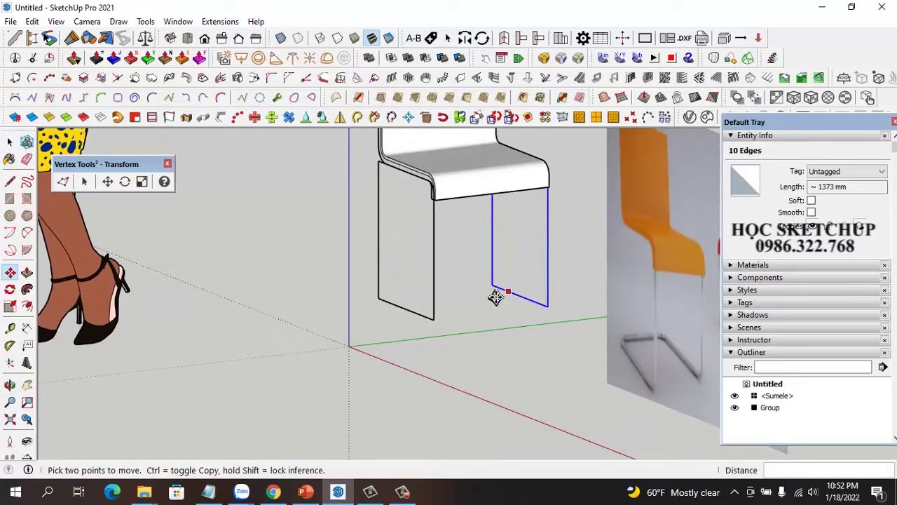
mouse_move(468, 304)
middle_mouse_down()
mouse_move(424, 276)
mouse_move(428, 315)
middle_mouse_up()
middle_click_drag(386, 346, 621, 321)
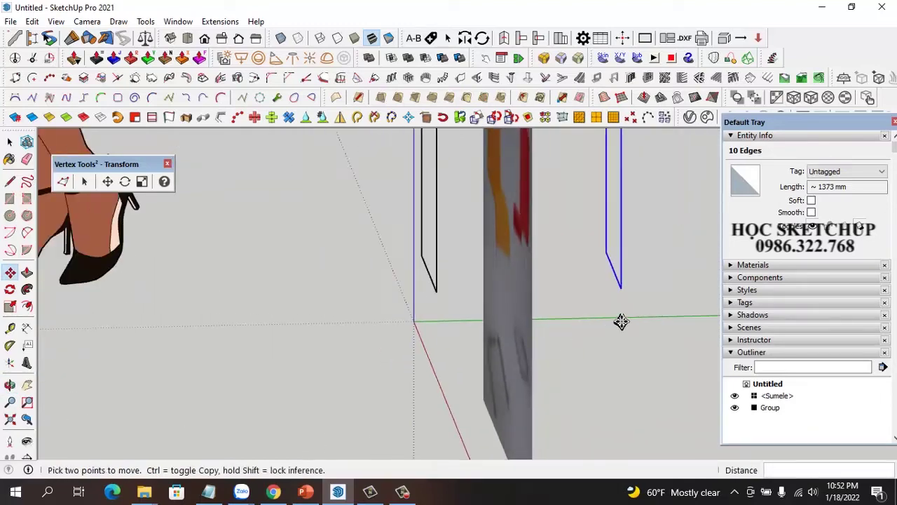
scroll(621, 321, "up", 2)
left_click(618, 274)
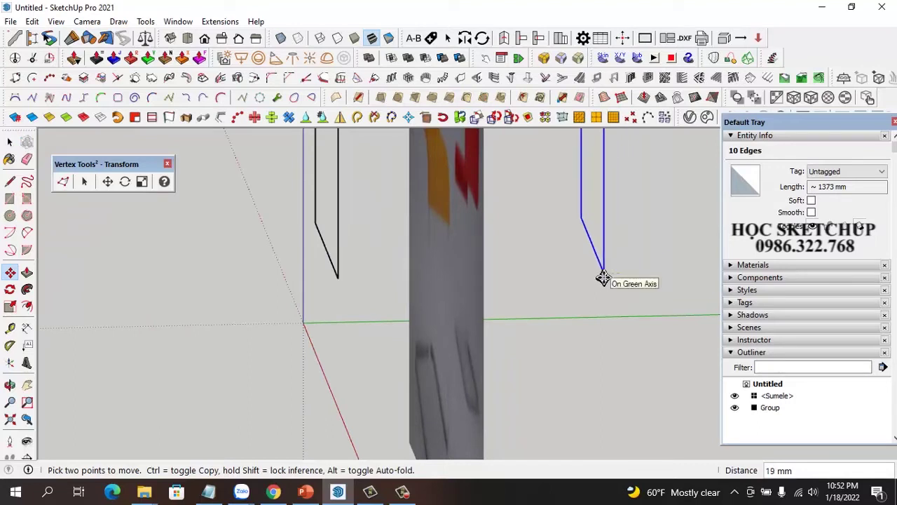
type("12")
key("Return")
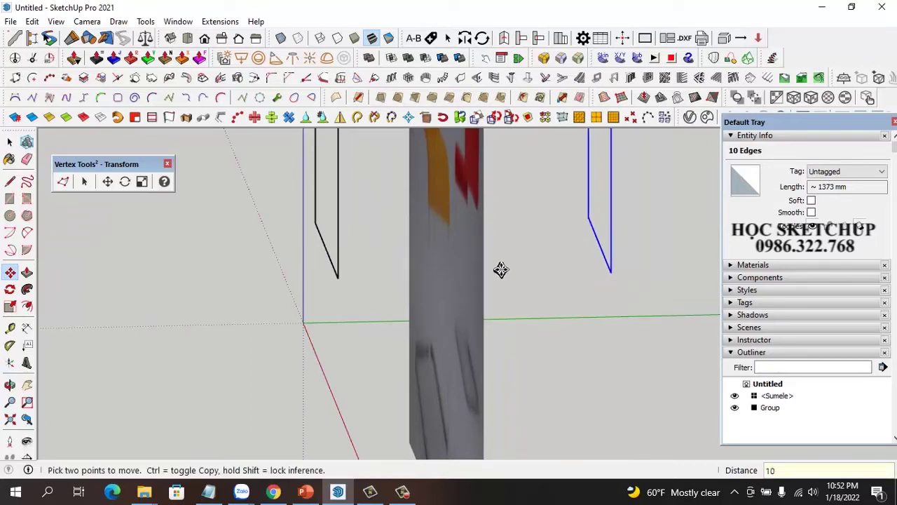
key("space")
Start moving the original leg frame, orbiting to view both frames together.
left_click(339, 270)
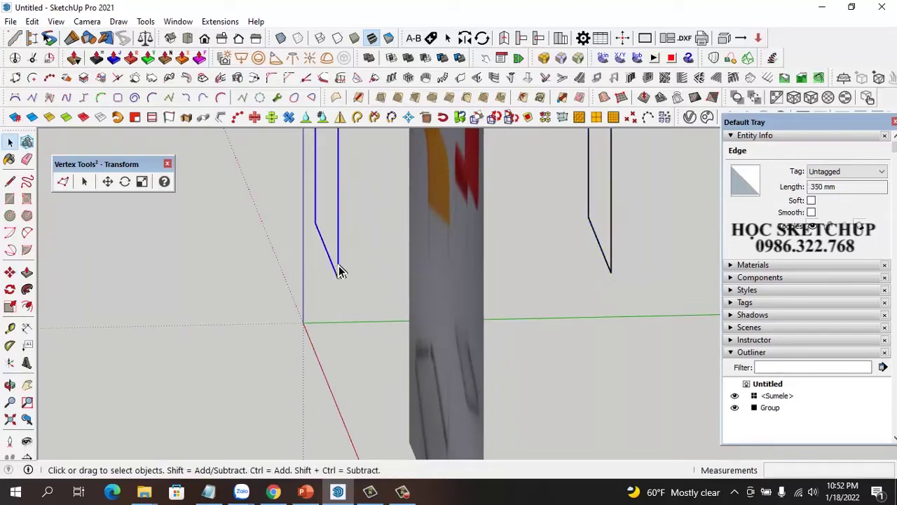
key("m")
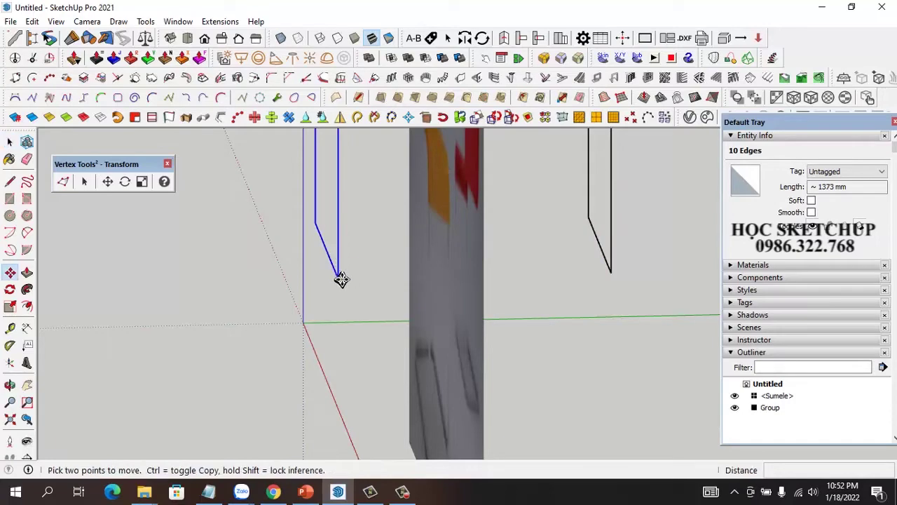
left_click(338, 277)
type("10")
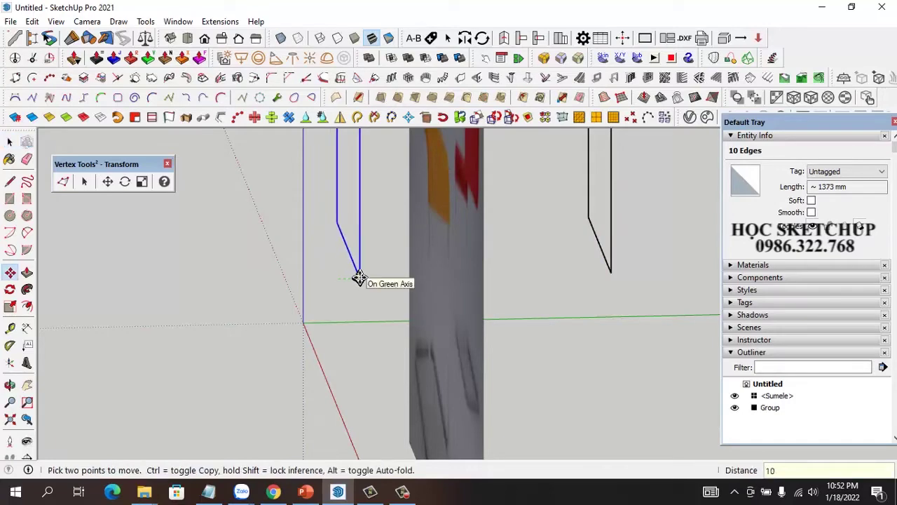
scroll(364, 297, "down", 2)
scroll(374, 304, "down", 3)
middle_click_drag(340, 314, 560, 310)
mouse_move(406, 317)
middle_mouse_down()
mouse_move(430, 320)
mouse_move(366, 306)
mouse_move(374, 325)
mouse_move(384, 319)
middle_mouse_up()
scroll(384, 318, "up", 3)
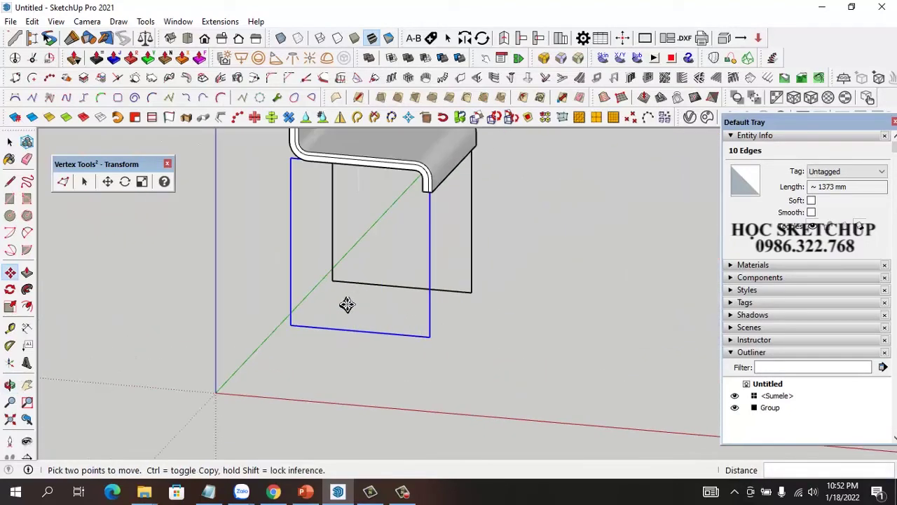
Draw two lines joining the leg frames' bottom corners to close the base face.
key("l")
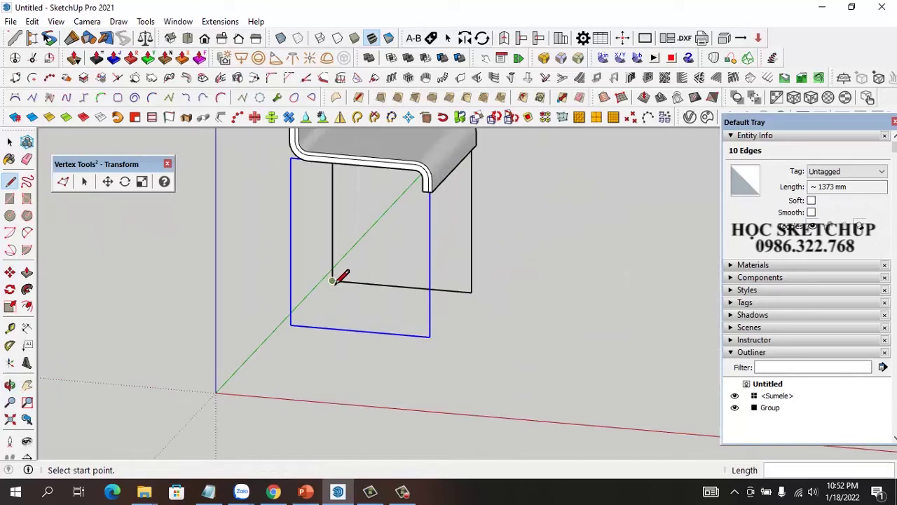
left_click(332, 281)
left_click(291, 323)
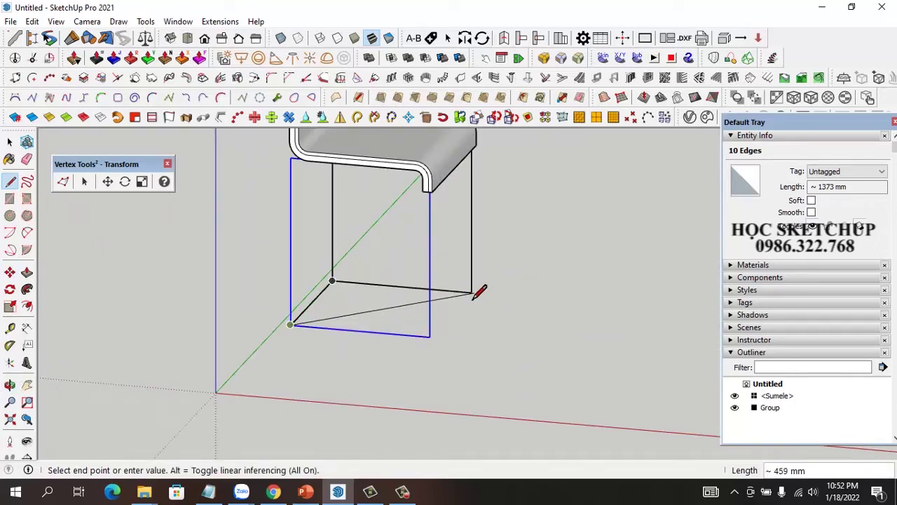
key("Escape")
left_click(472, 291)
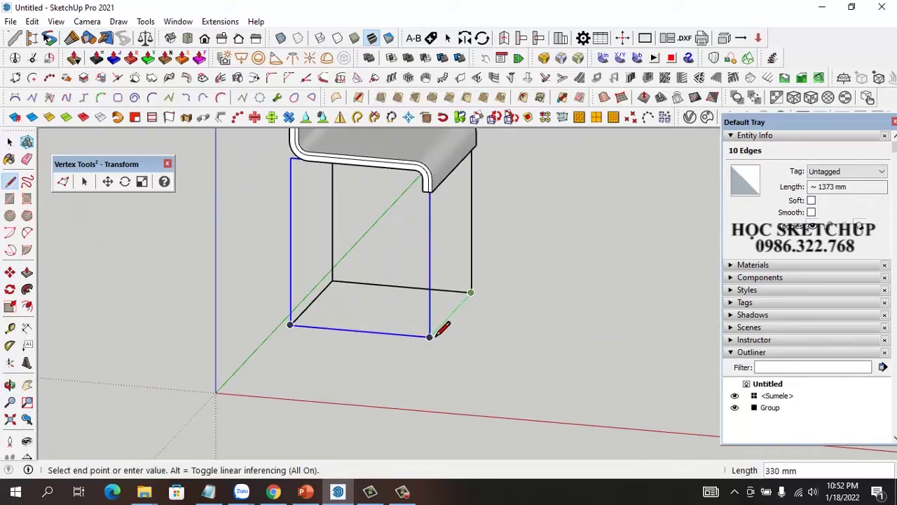
left_click(430, 337)
scroll(452, 315, "down", 1)
scroll(446, 309, "down", 2)
key("space")
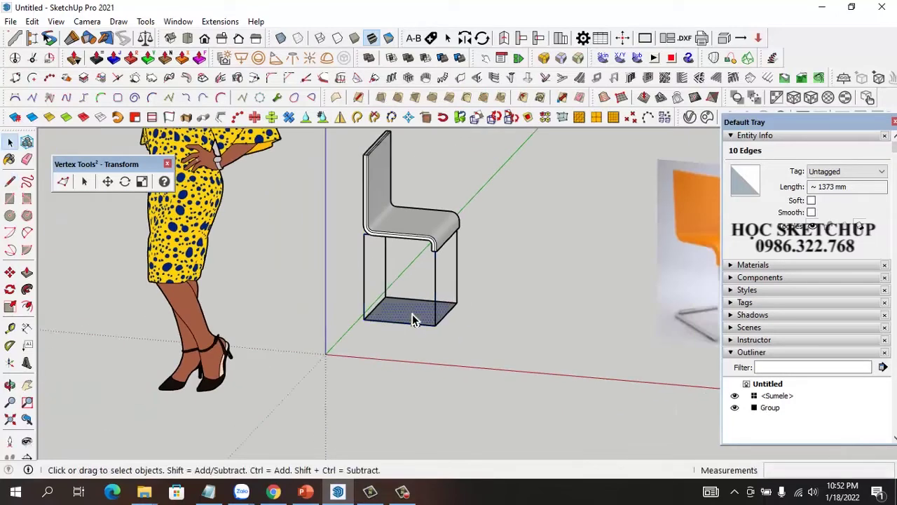
left_click(413, 314)
left_click(442, 301)
middle_click_drag(442, 301, 398, 275)
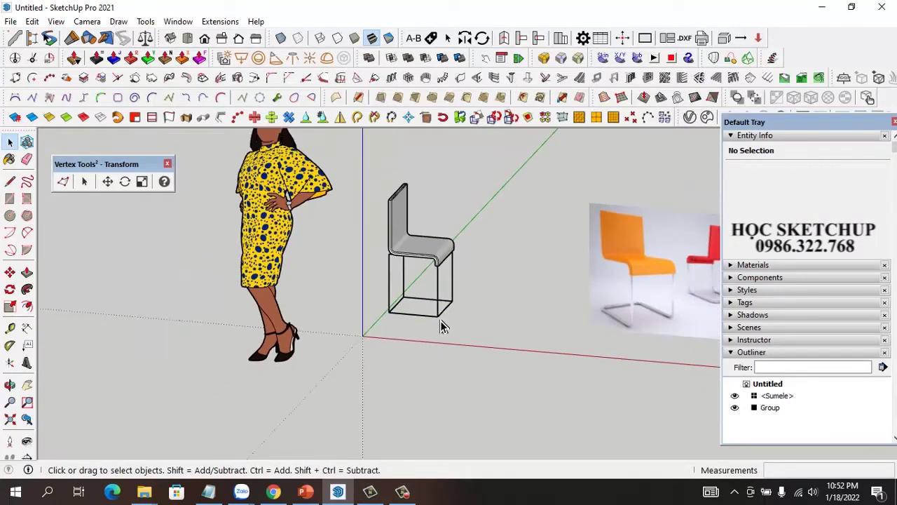
scroll(401, 280, "up", 2)
scroll(402, 288, "down", 2)
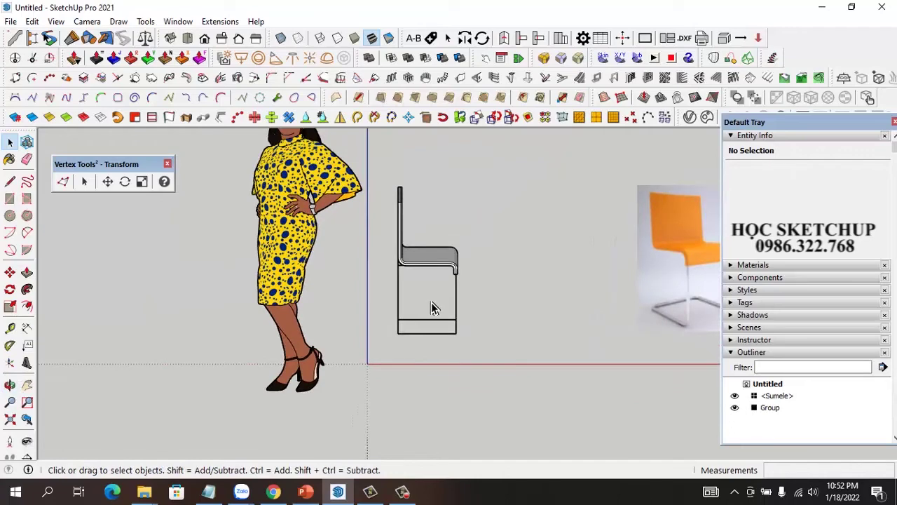
middle_click_drag(429, 306, 413, 290)
left_click_drag(413, 290, 382, 297)
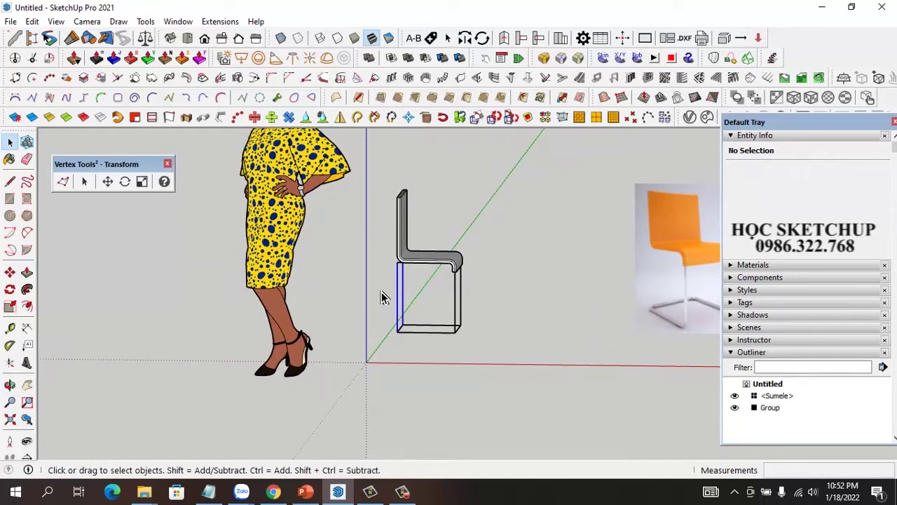
left_click(396, 278)
scroll(410, 280, "up", 2)
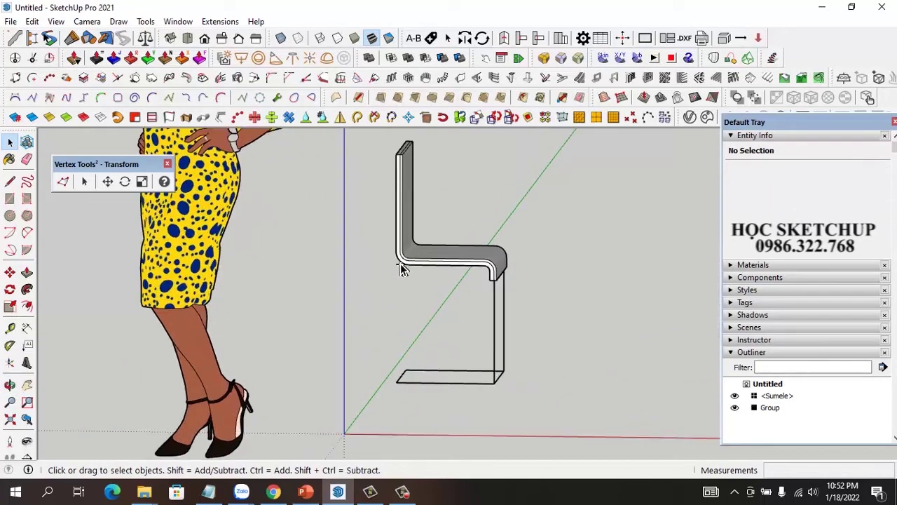
scroll(420, 289, "up", 2)
mouse_move(428, 293)
middle_mouse_down()
mouse_move(459, 249)
mouse_move(526, 216)
middle_mouse_up()
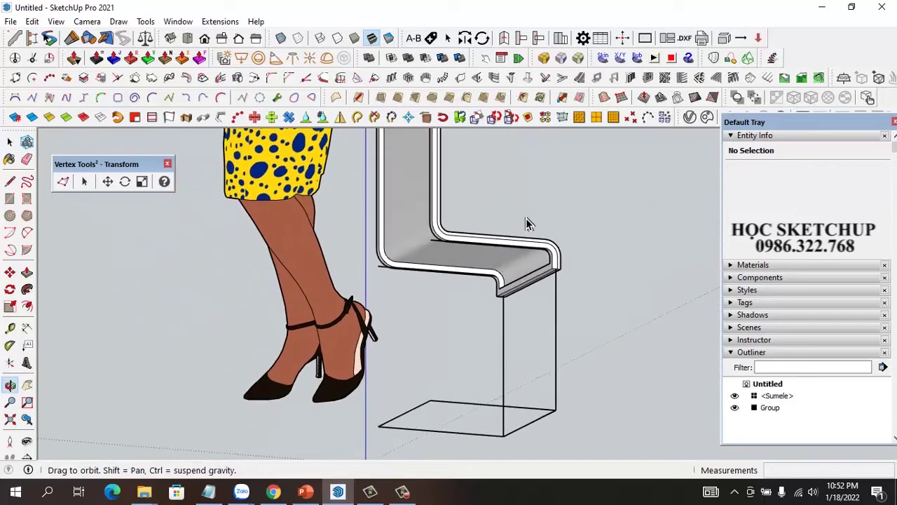
scroll(501, 263, "up", 2)
scroll(501, 263, "up", 2)
mouse_move(598, 280)
middle_mouse_down()
mouse_move(517, 280)
mouse_move(410, 235)
middle_mouse_up()
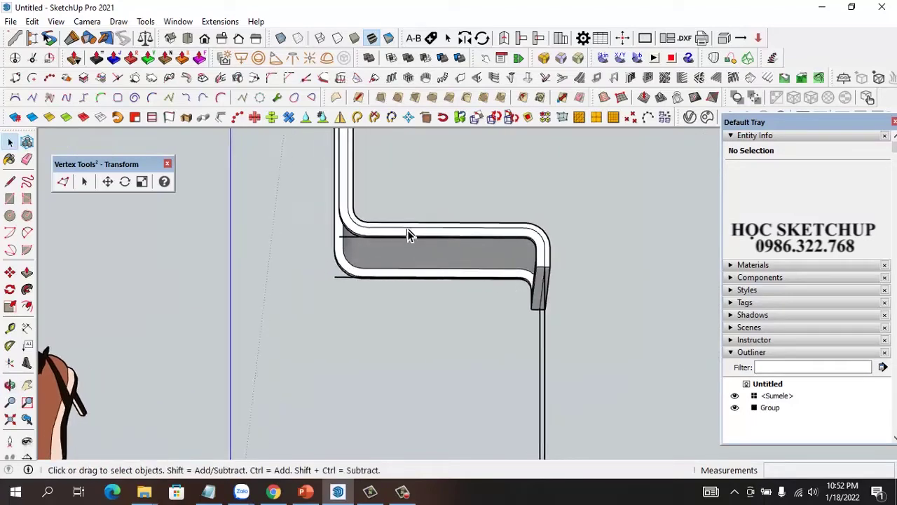
left_click(346, 226)
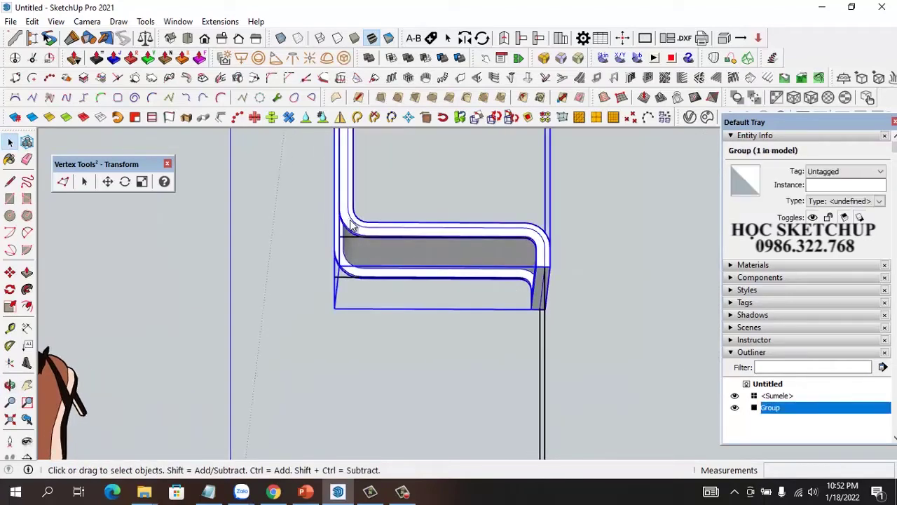
right_click(349, 226)
left_click(381, 38)
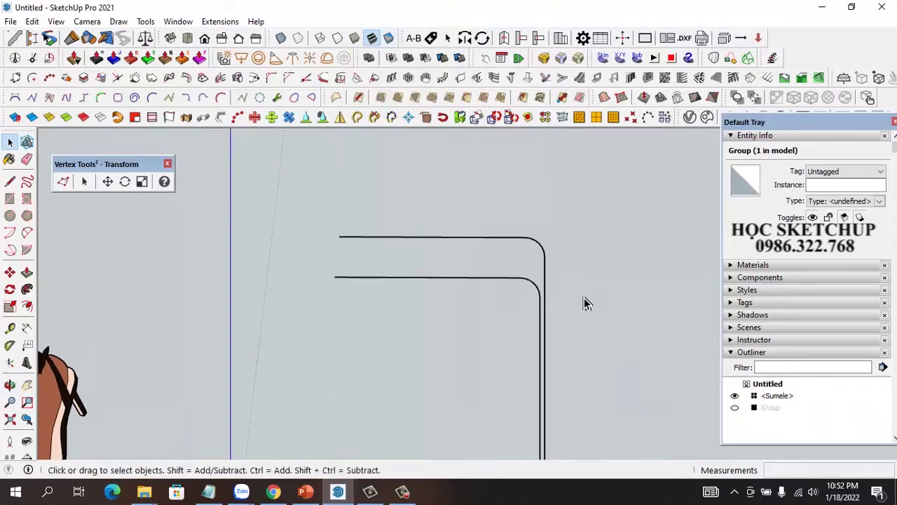
middle_click_drag(584, 302, 554, 363)
scroll(515, 343, "down", 2)
scroll(475, 327, "down", 2)
scroll(500, 310, "down", 2)
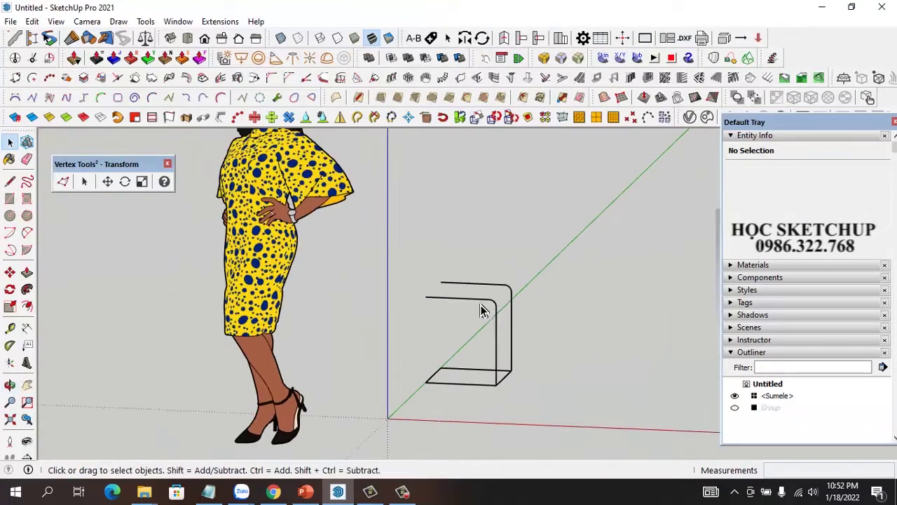
scroll(481, 311, "down", 2)
scroll(469, 279, "up", 2)
scroll(475, 294, "up", 1)
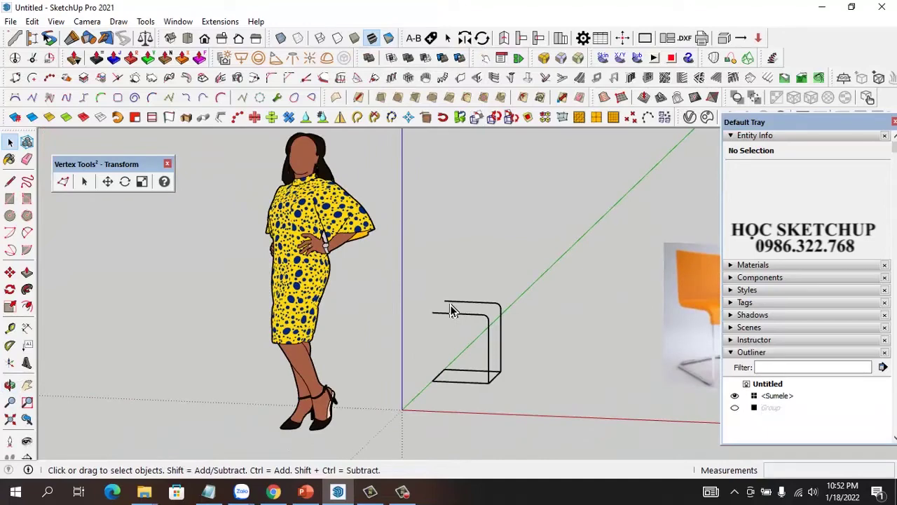
scroll(487, 323, "down", 2)
scroll(635, 339, "up", 2)
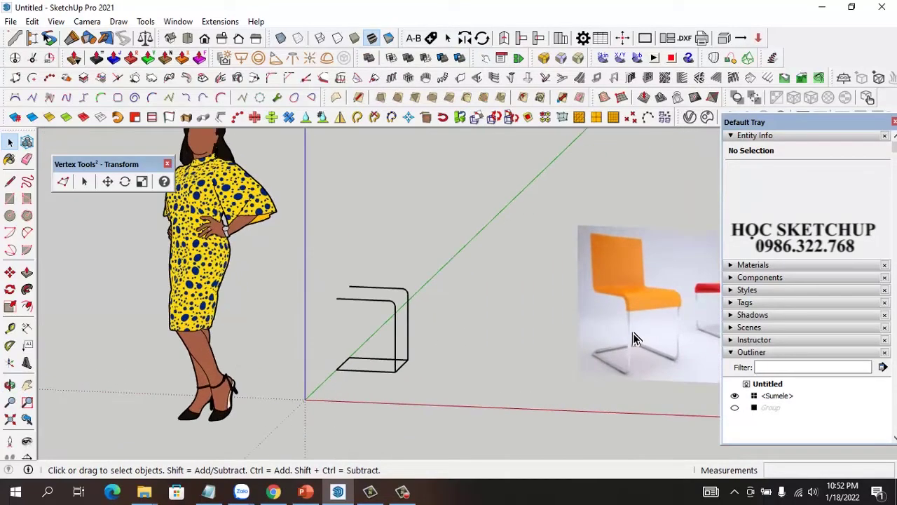
scroll(413, 357, "up", 1)
scroll(410, 368, "up", 1)
scroll(390, 370, "down", 1)
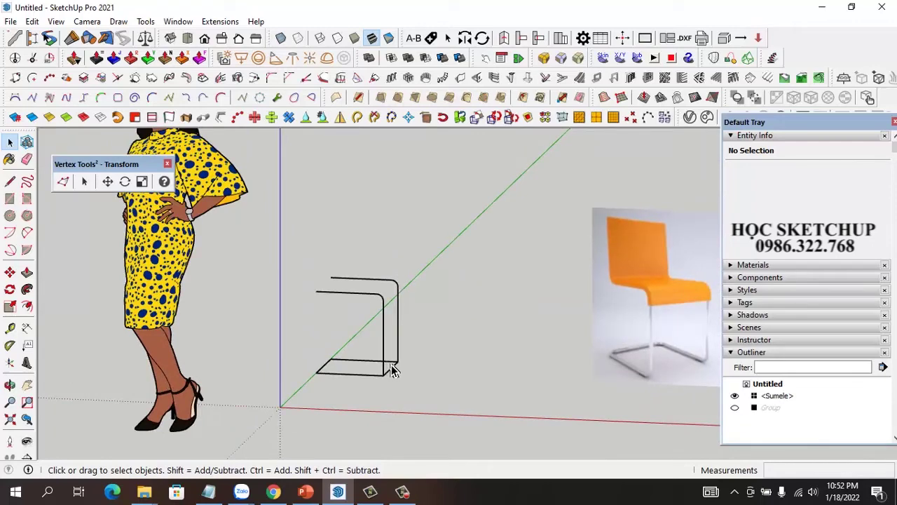
scroll(378, 329, "up", 1)
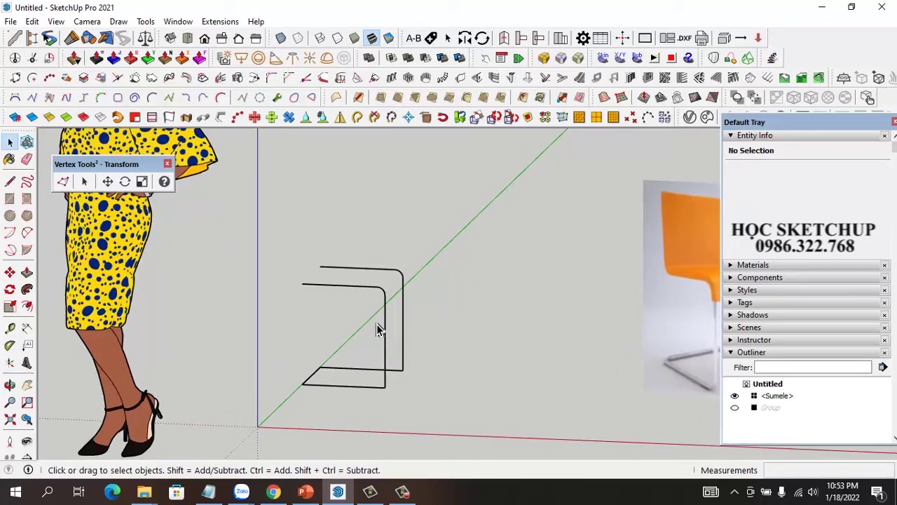
scroll(398, 401, "up", 1)
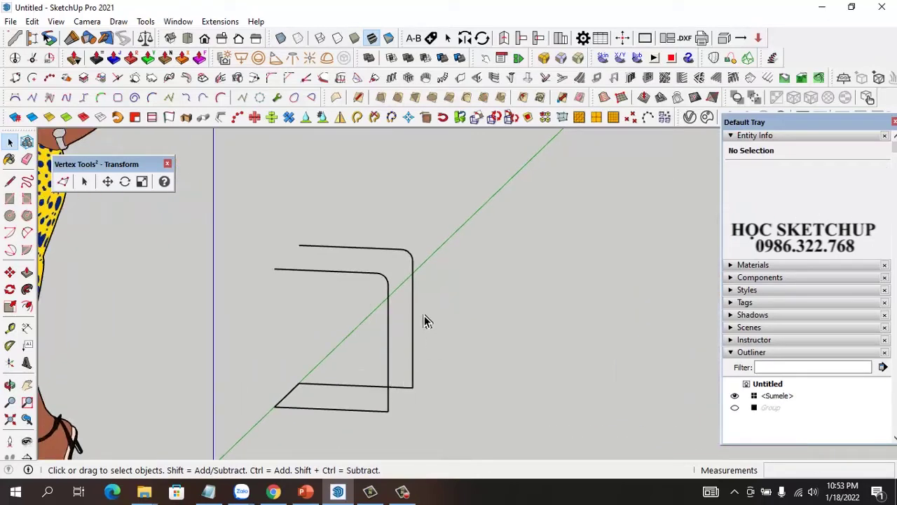
left_click(271, 77)
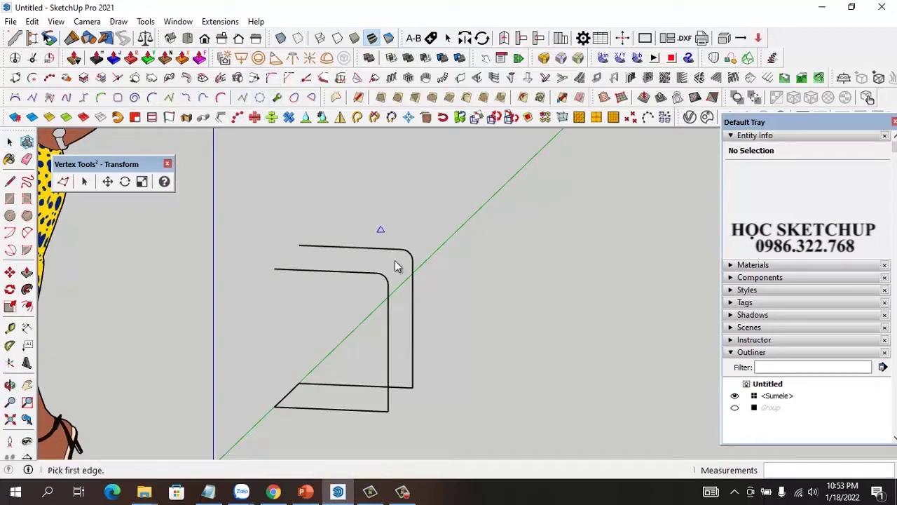
Round the outer and inner lower bends between back legs and base with 30 mm, 6-segment fillets.
left_click(414, 367)
left_click(402, 387)
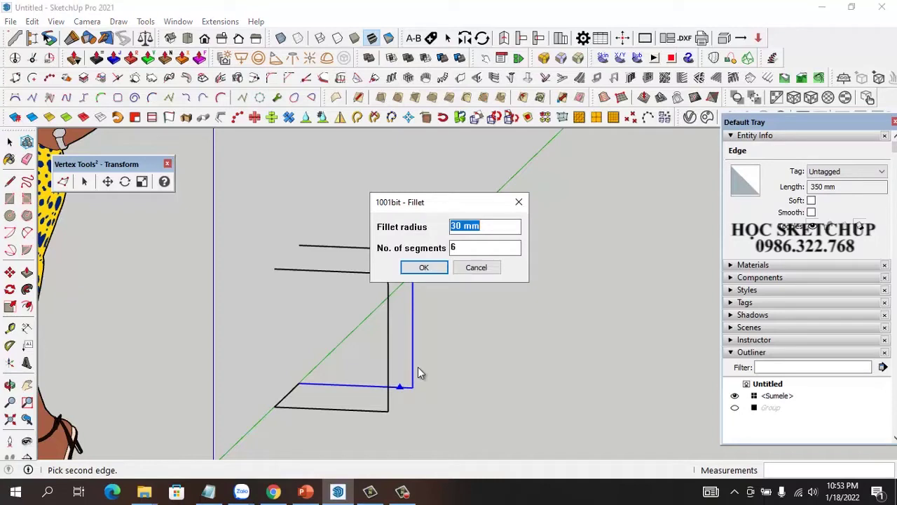
left_click(434, 267)
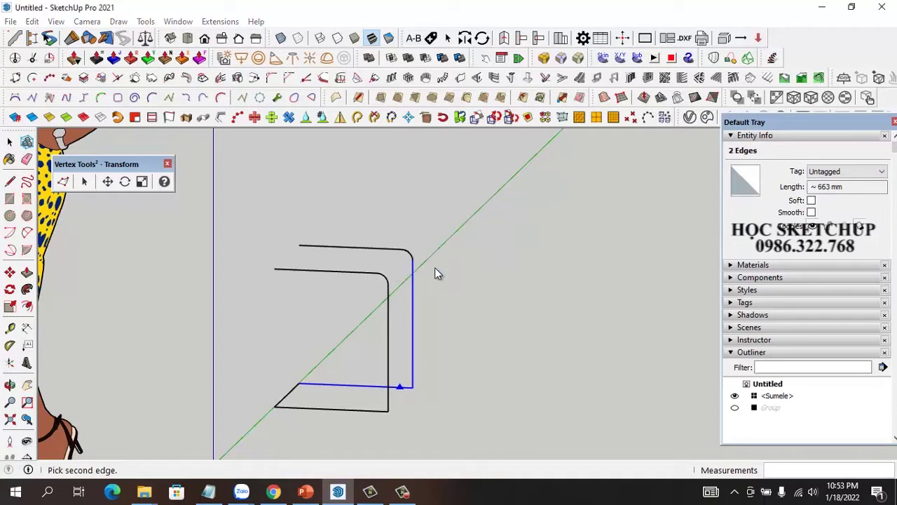
left_click(387, 401)
left_click(372, 407)
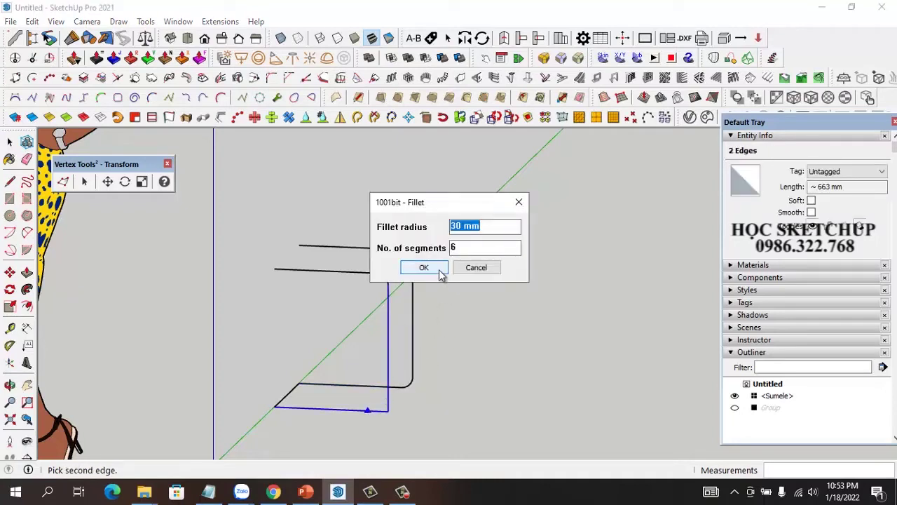
left_click(440, 272)
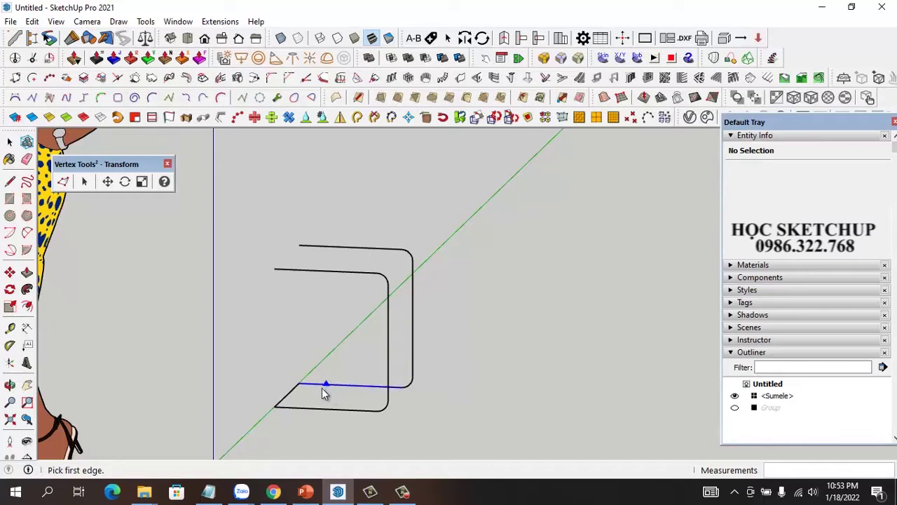
Fillet both front base corners at 30 mm with 6 segments, after an invalid-edge warning.
left_click(322, 386)
left_click(300, 390)
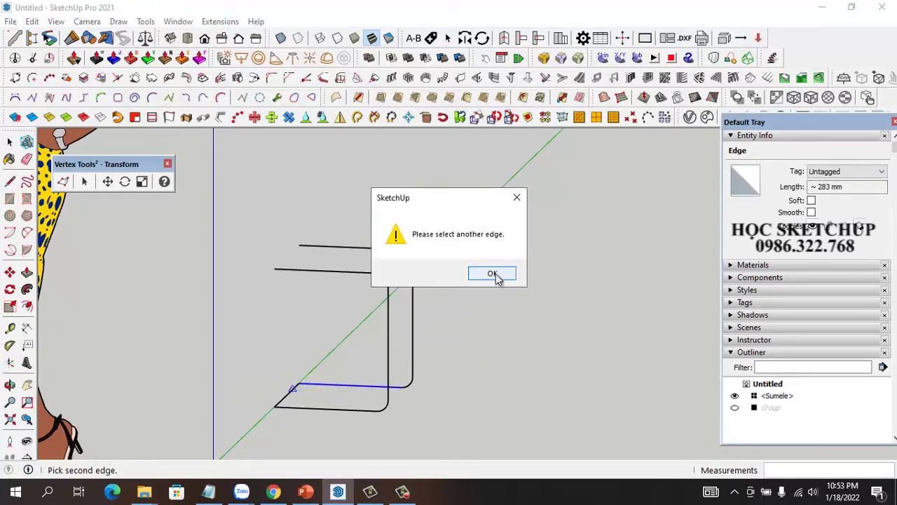
left_click(495, 273)
left_click(291, 397)
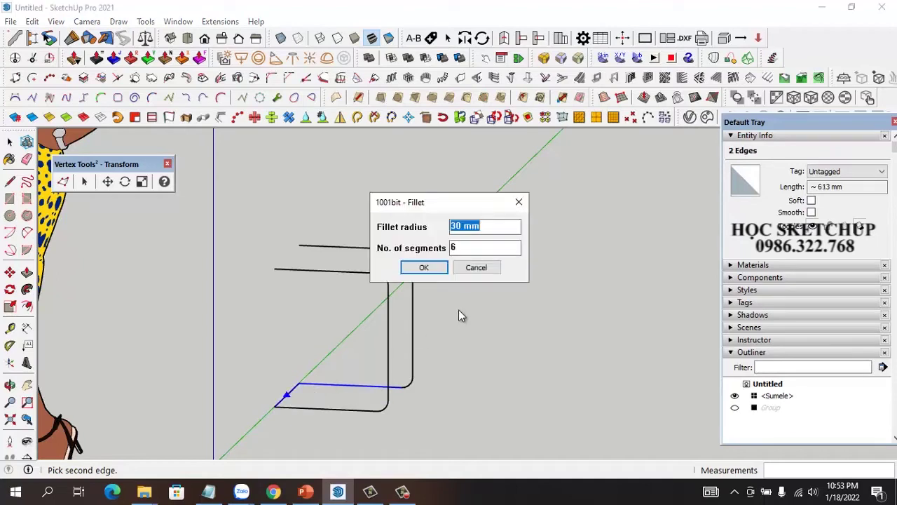
left_click(424, 268)
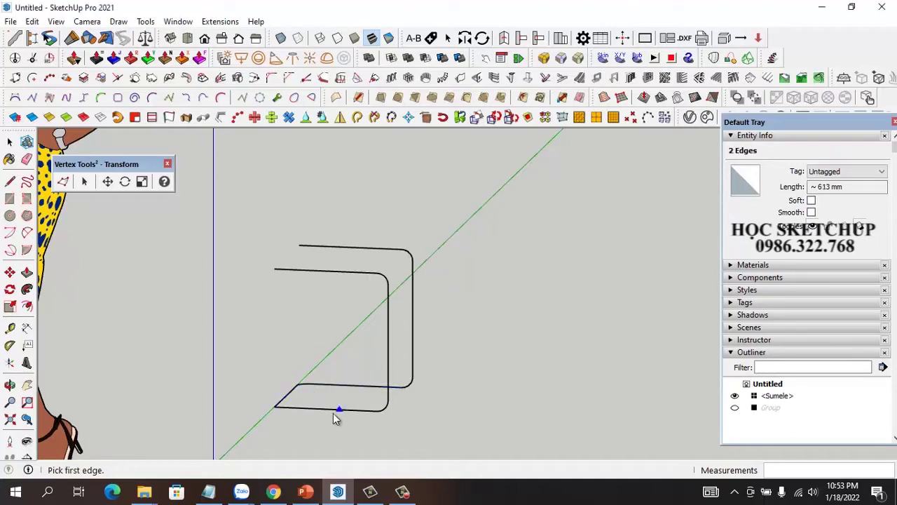
left_click(298, 413)
left_click(287, 399)
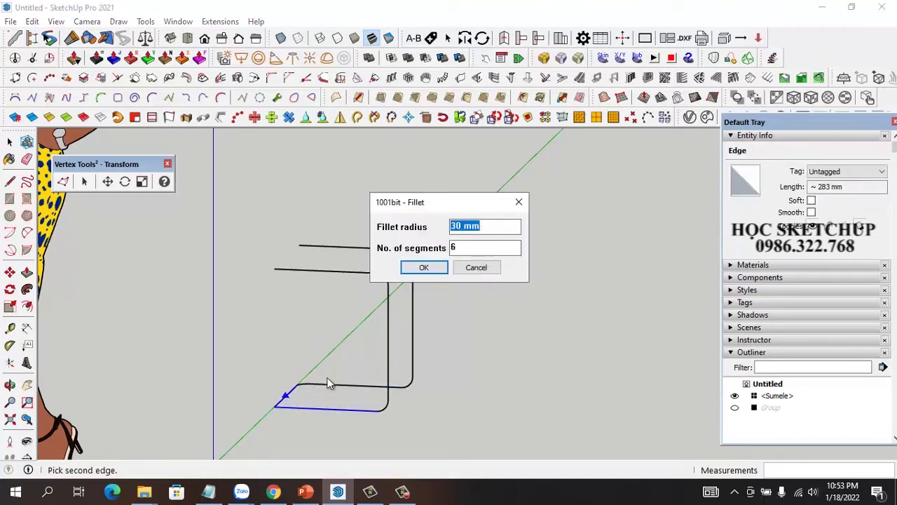
left_click(433, 269)
middle_click_drag(436, 320, 453, 370)
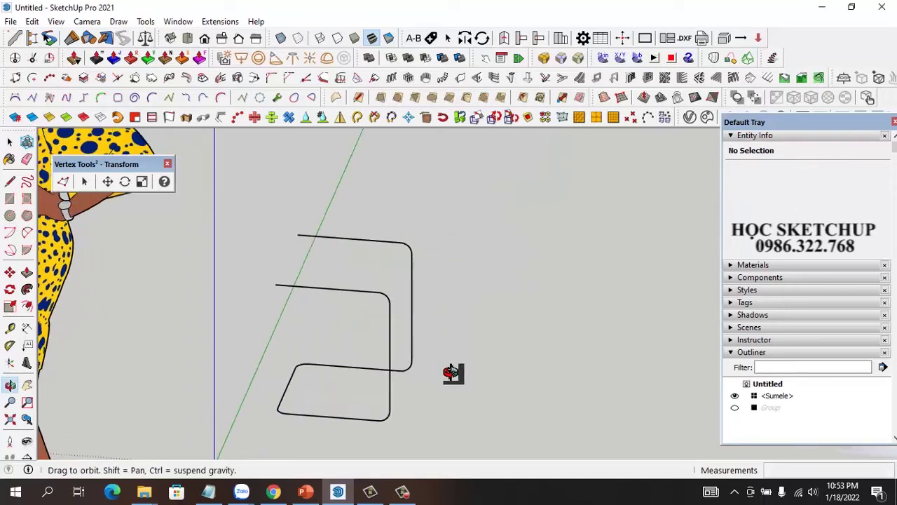
scroll(292, 254, "up", 2)
Draw a 330 mm line joining the upper and lower seat ends.
key("l")
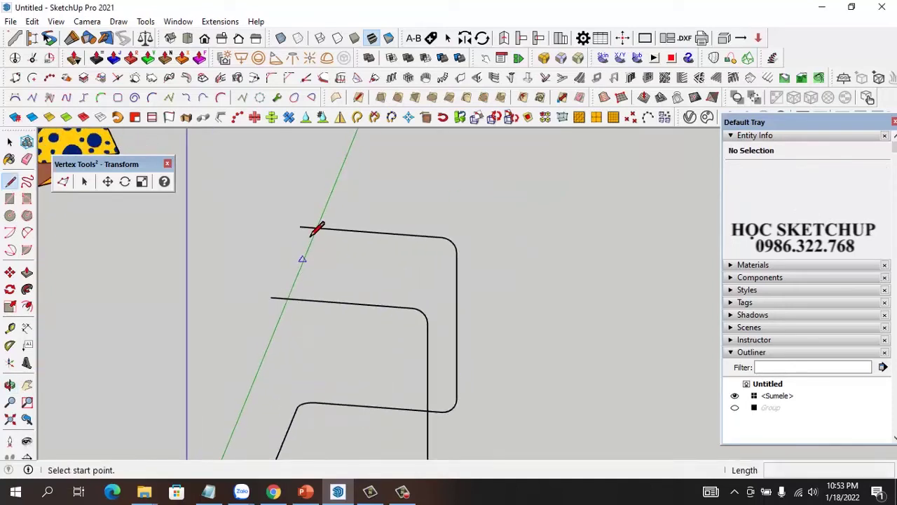
left_click(299, 226)
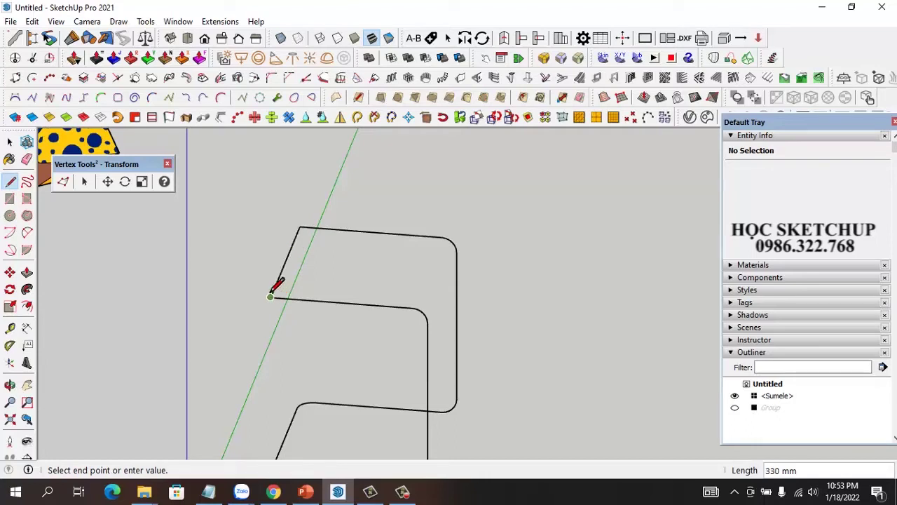
left_click(293, 279)
key("space")
Round both corners of the new closing line with 30 mm, 6-segment fillets.
left_click(272, 77)
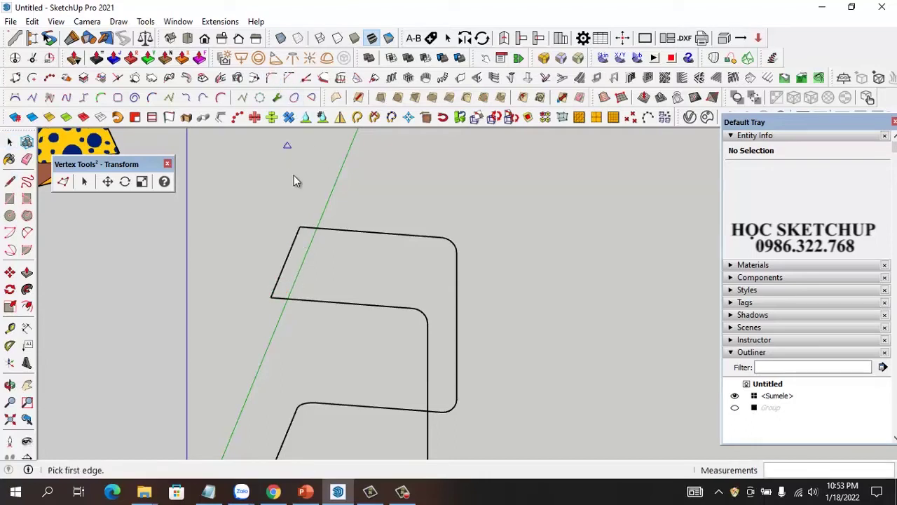
left_click(326, 233)
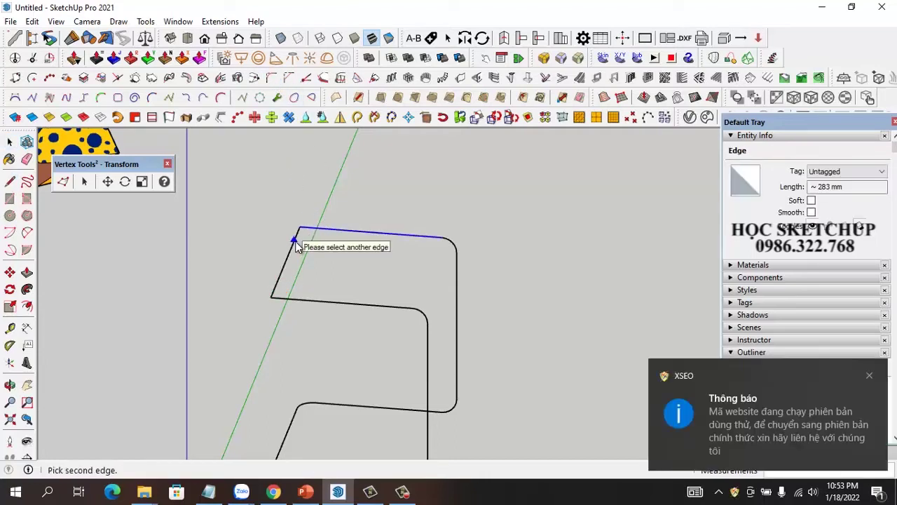
left_click(297, 242)
left_click(425, 267)
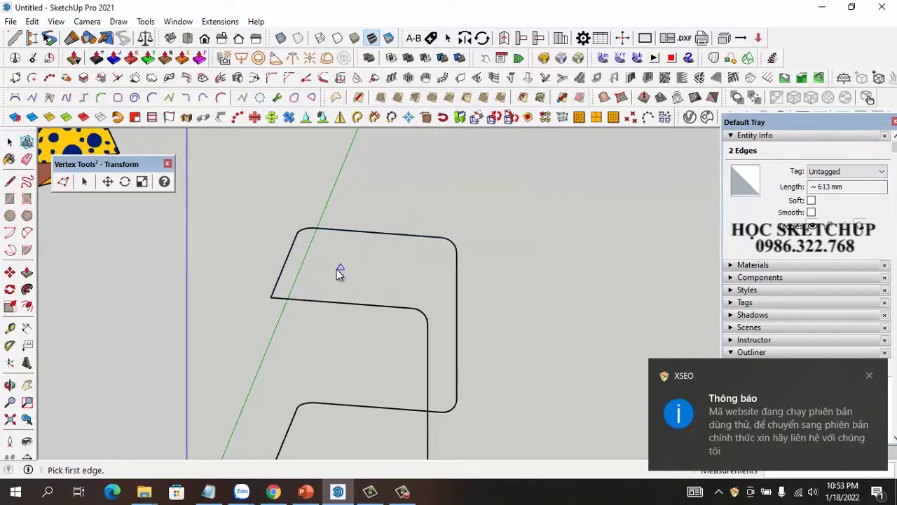
left_click(281, 282)
left_click(303, 297)
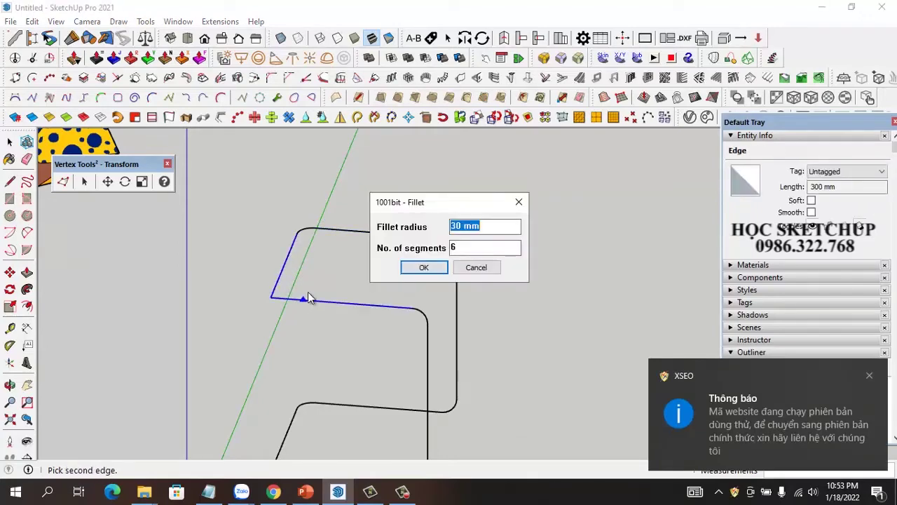
left_click(424, 265)
scroll(319, 212, "down", 3)
key("space")
middle_click_drag(392, 267, 391, 283)
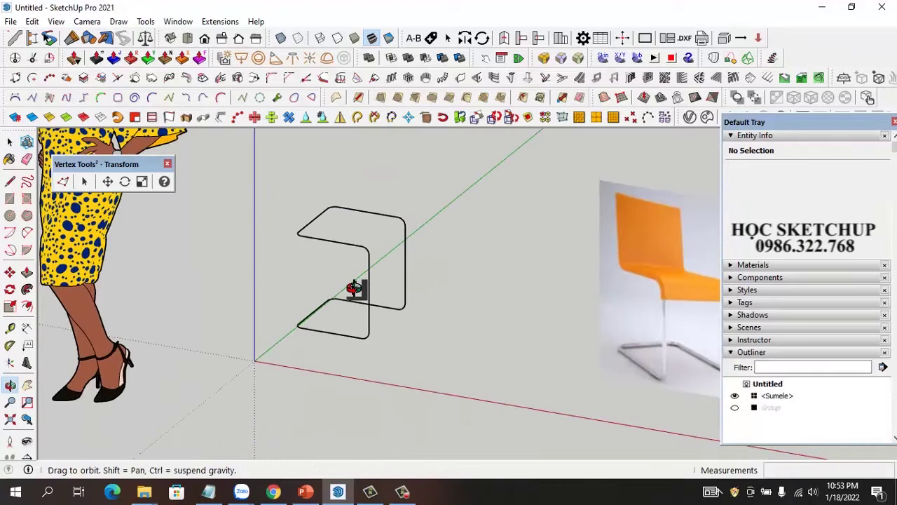
Window-select the frame outline and SuperWeld its 56 edges into one 2567 mm curve.
scroll(357, 286, "up", 2)
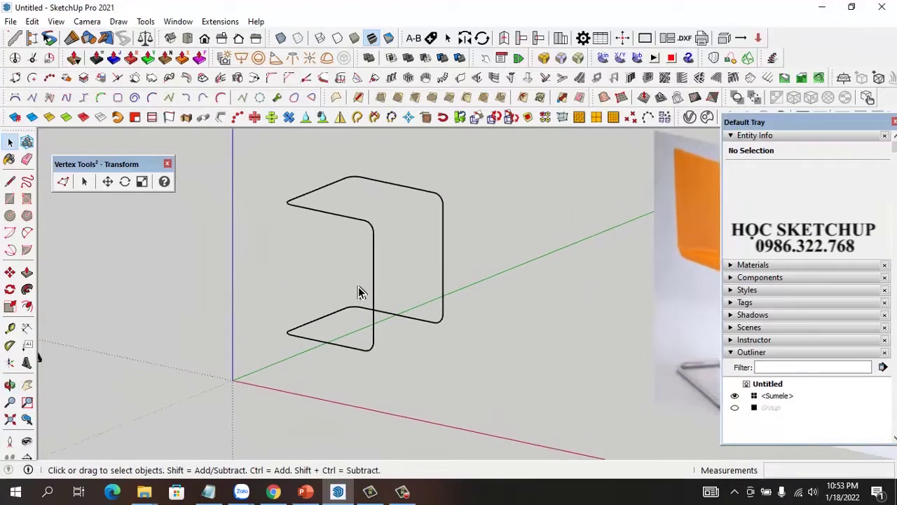
scroll(368, 278, "up", 1)
left_click(375, 276)
scroll(333, 239, "down", 2)
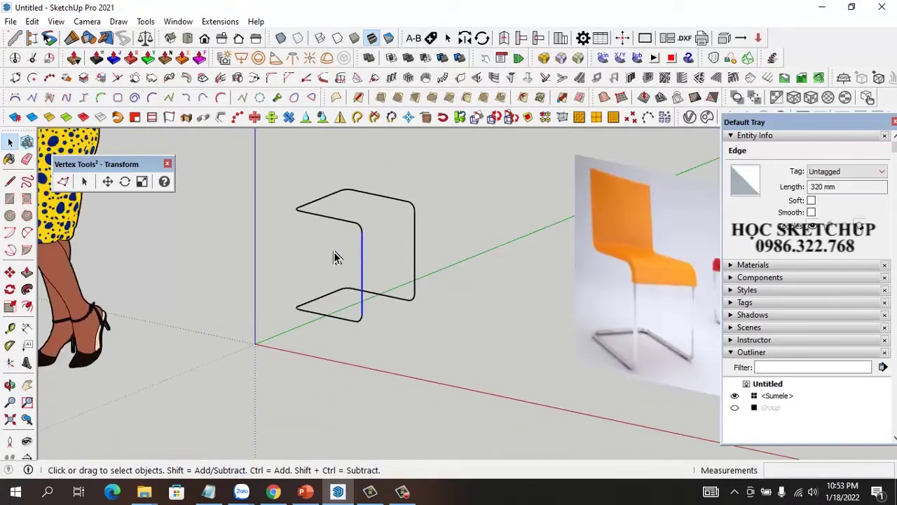
left_click_drag(273, 169, 454, 360)
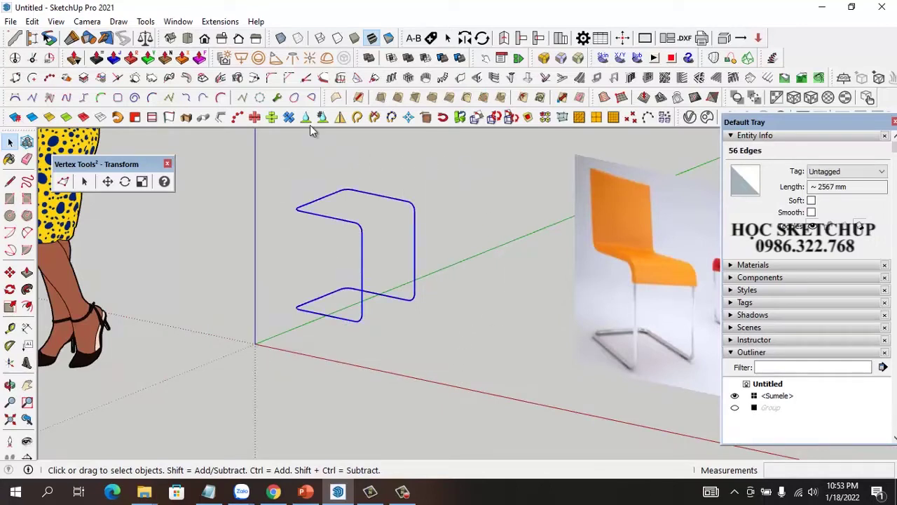
left_click(357, 117)
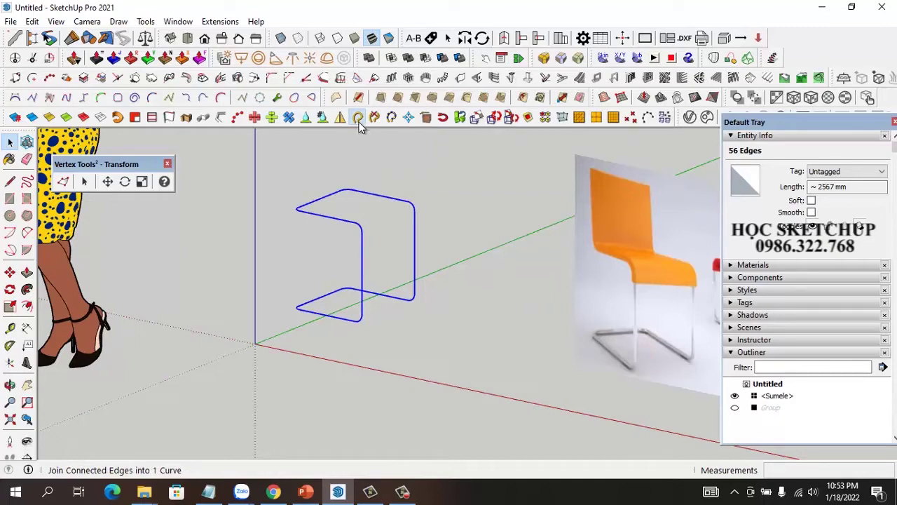
left_click(414, 236)
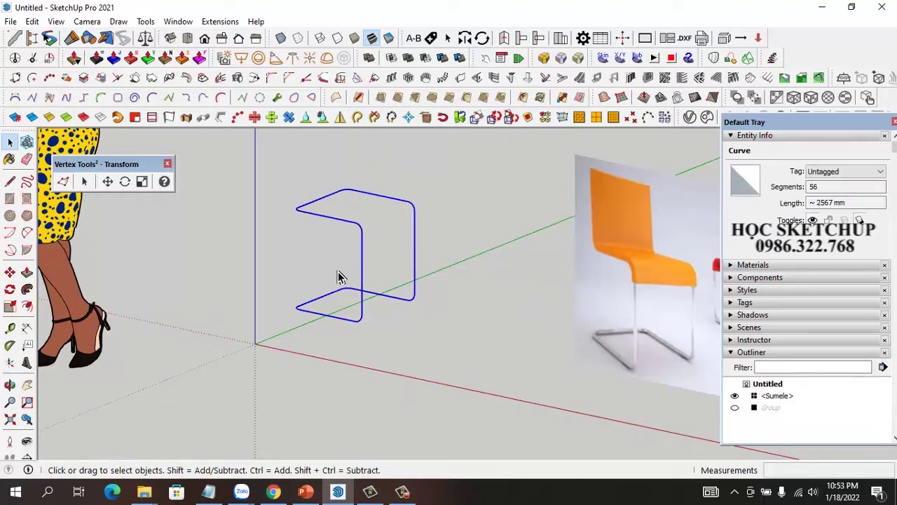
scroll(356, 321, "up", 3)
scroll(360, 324, "up", 2)
scroll(366, 322, "up", 2)
Draw a 20 mm circle centred at the lower end of the welded frame curve.
key("c")
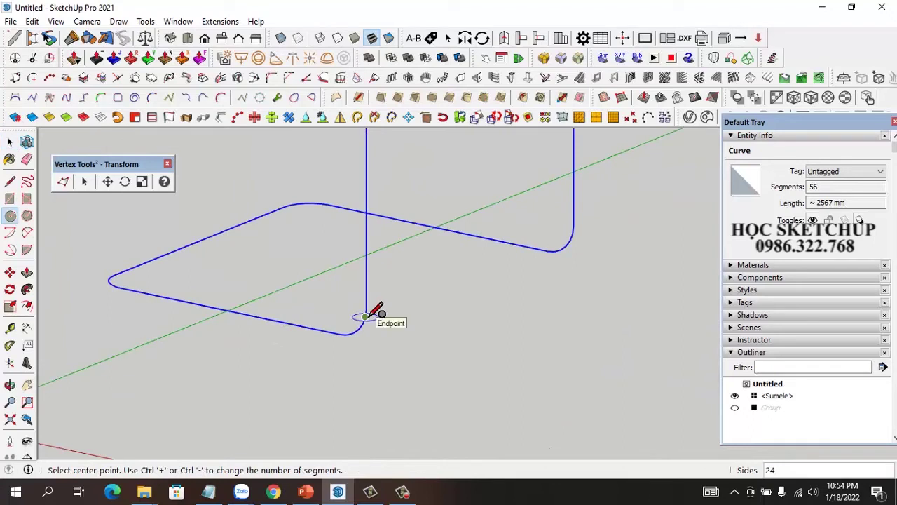
scroll(364, 315, "up", 2)
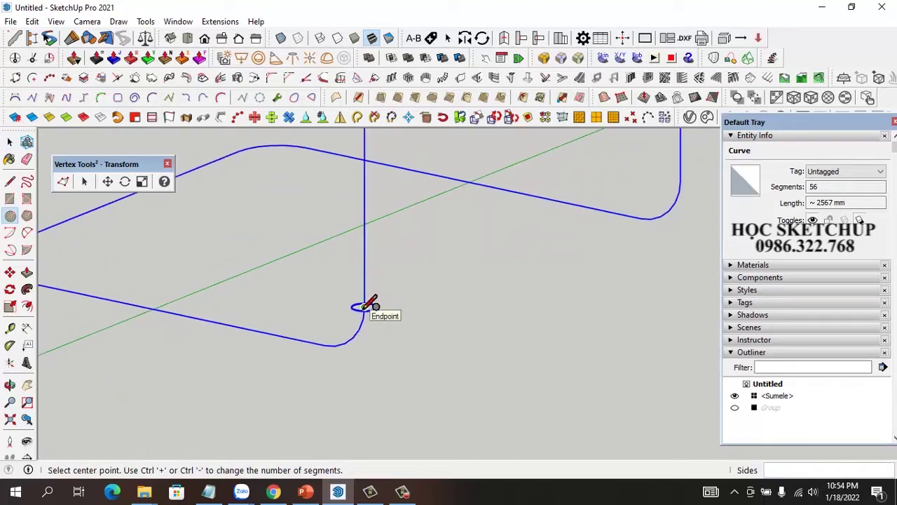
left_click(364, 306)
type("2")
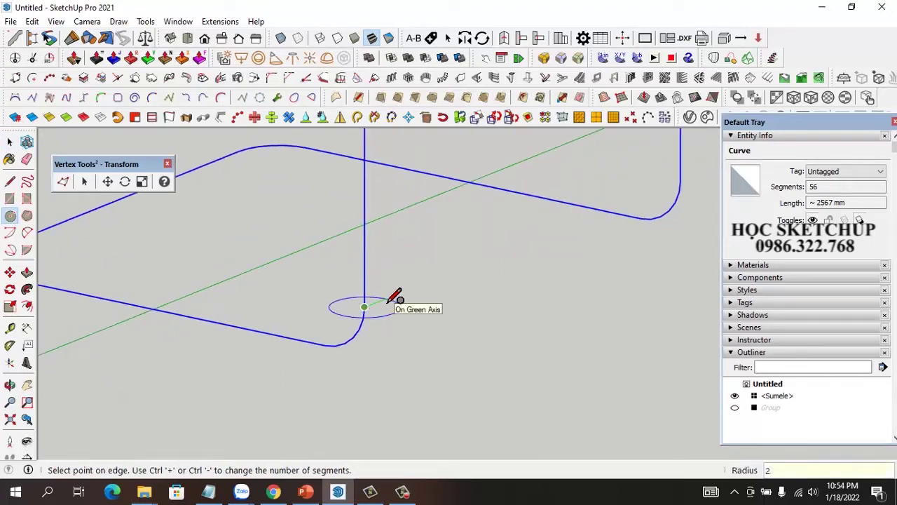
key("Return")
scroll(397, 320, "down", 3)
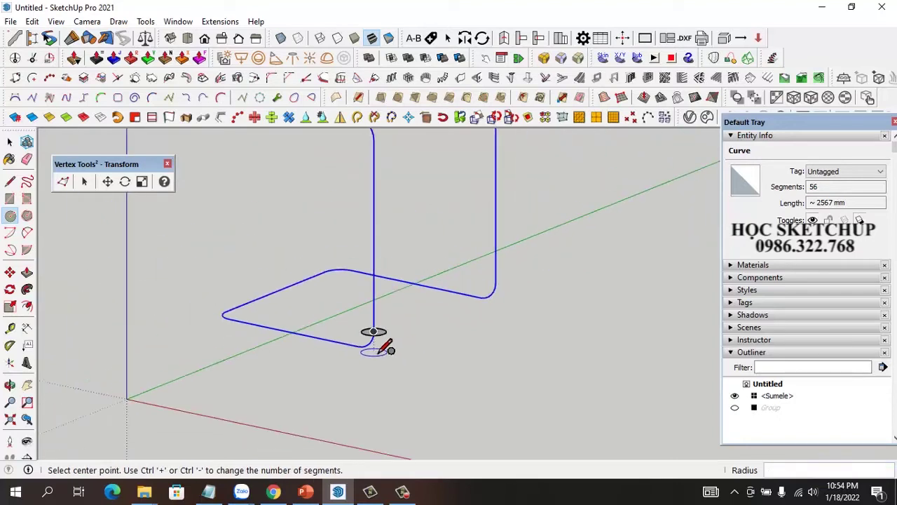
scroll(376, 344, "down", 3)
scroll(376, 344, "down", 1)
key("space")
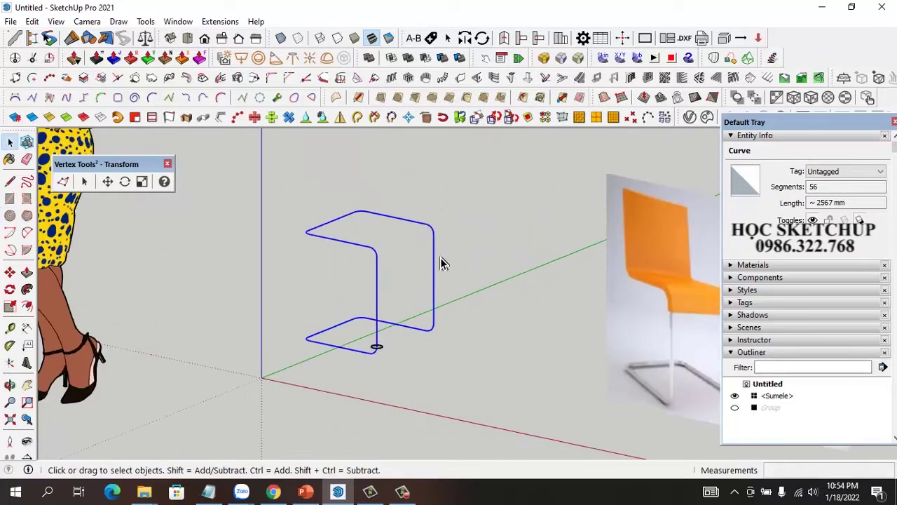
scroll(387, 378, "up", 2)
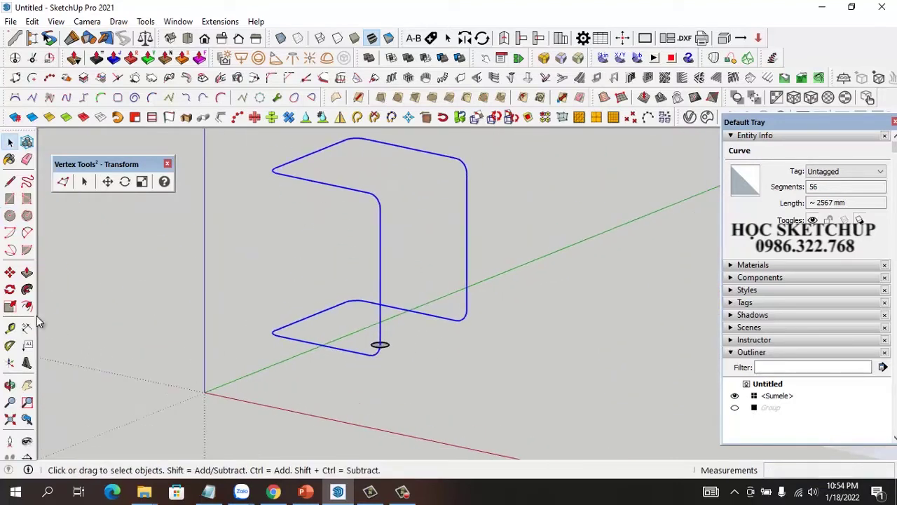
left_click(28, 293)
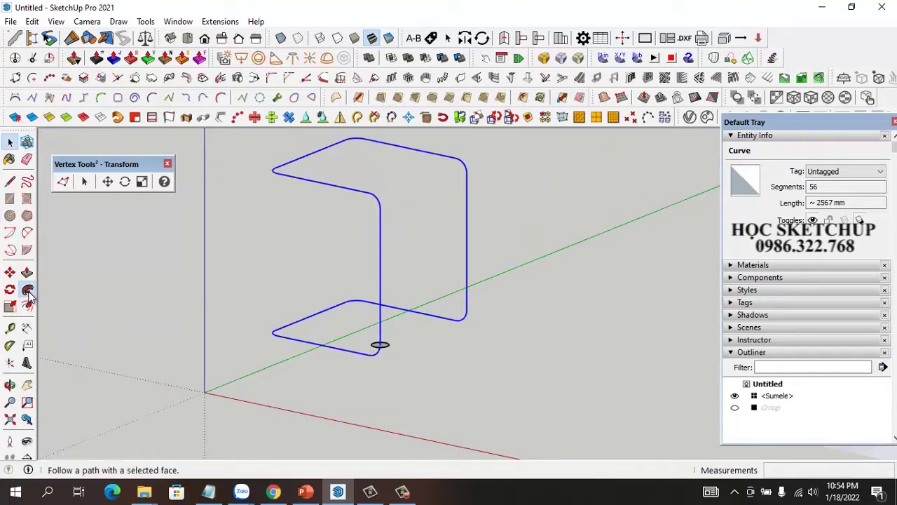
Sweep the circle into a pipe, then undo it and delete that circle.
scroll(394, 344, "up", 3)
left_click(401, 343)
scroll(382, 377, "down", 1)
scroll(385, 376, "down", 3)
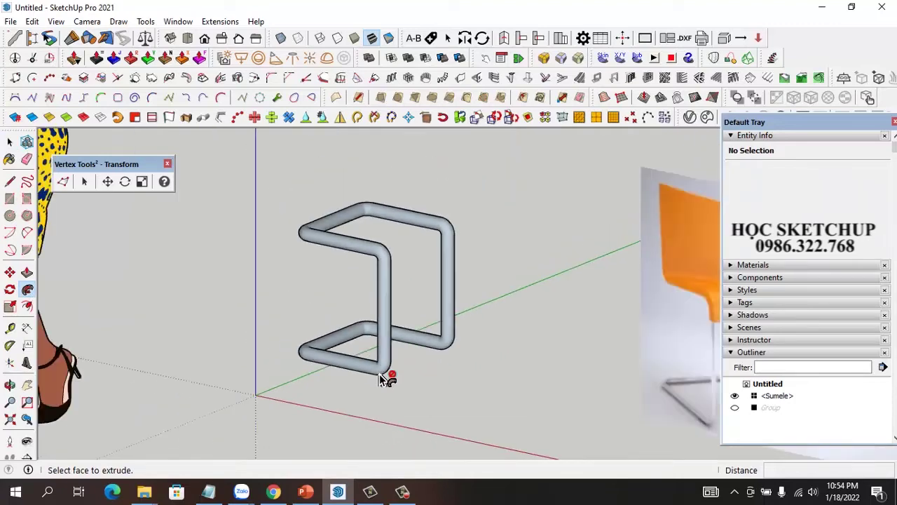
middle_click_drag(386, 374, 321, 351)
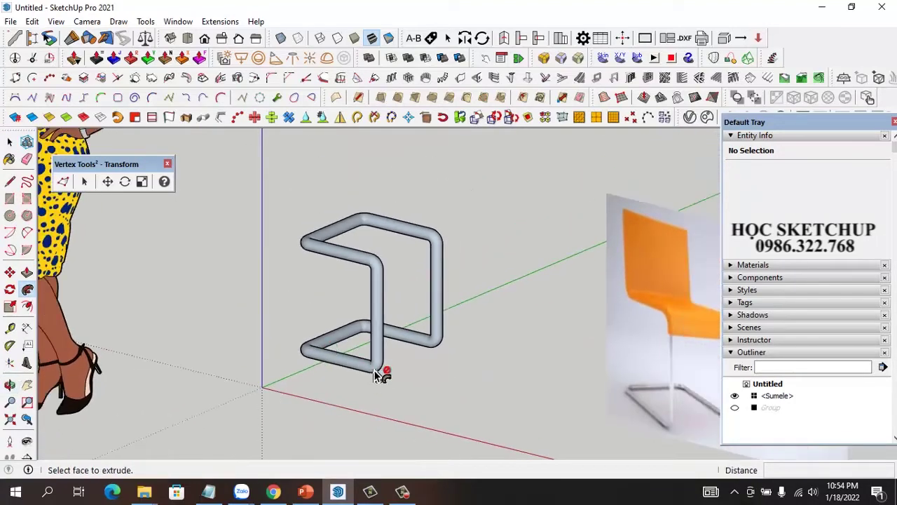
scroll(379, 371, "up", 2)
key("ctrl+z")
scroll(389, 368, "up", 2)
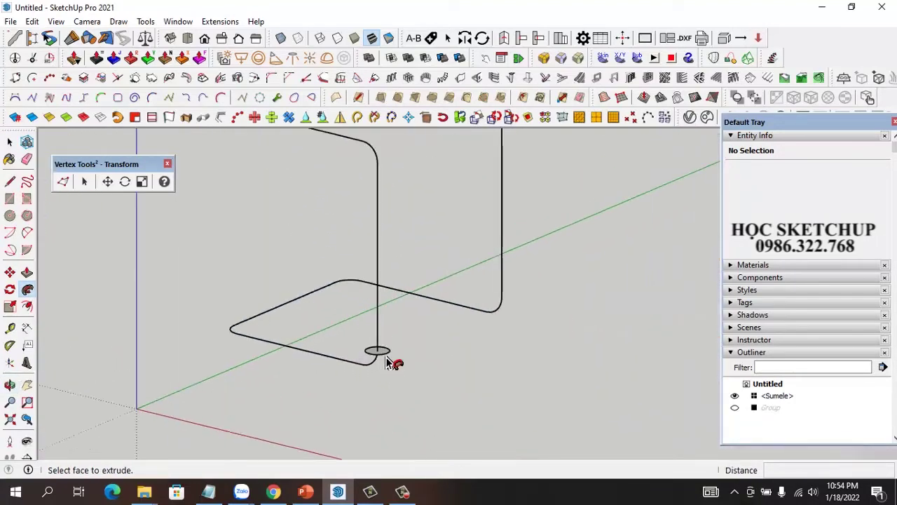
scroll(391, 357, "up", 1)
key("space")
left_click_drag(388, 366, 384, 363)
key("Delete")
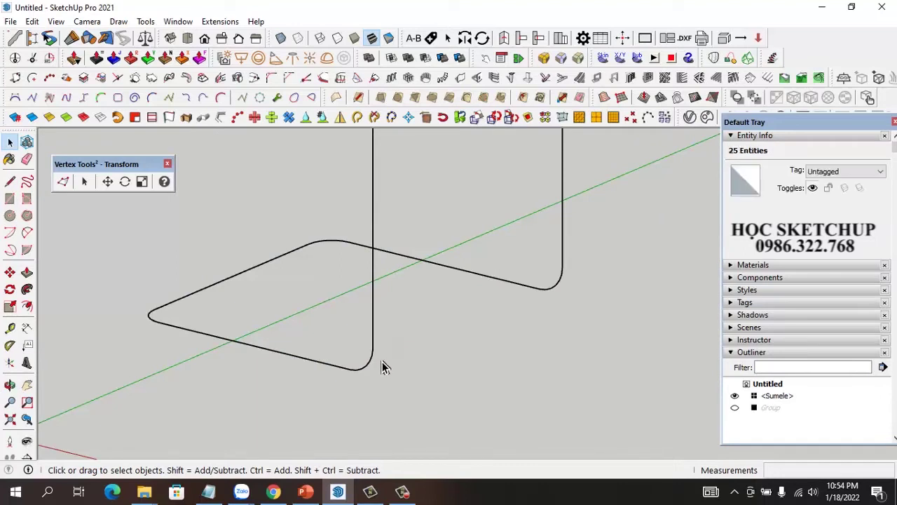
scroll(378, 359, "up", 3)
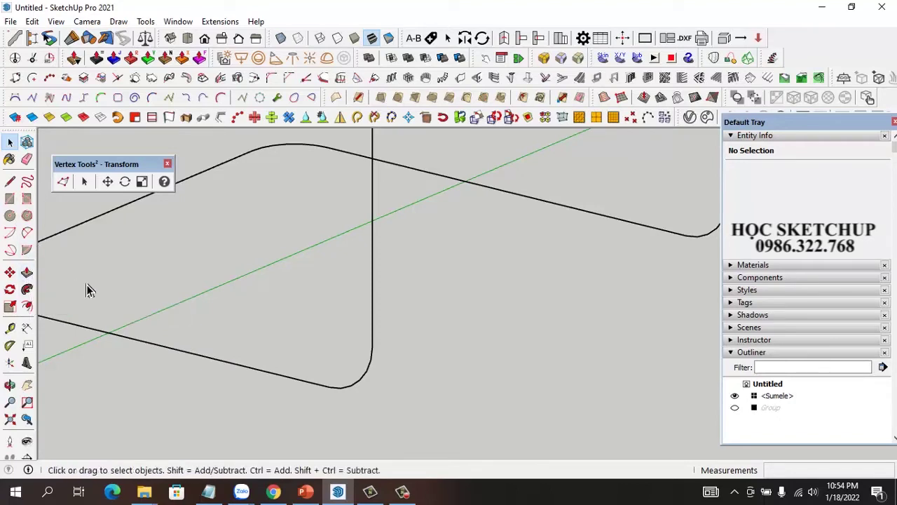
Draw a smaller circle centred on the path's lower endpoint.
key("c")
scroll(371, 343, "up", 2)
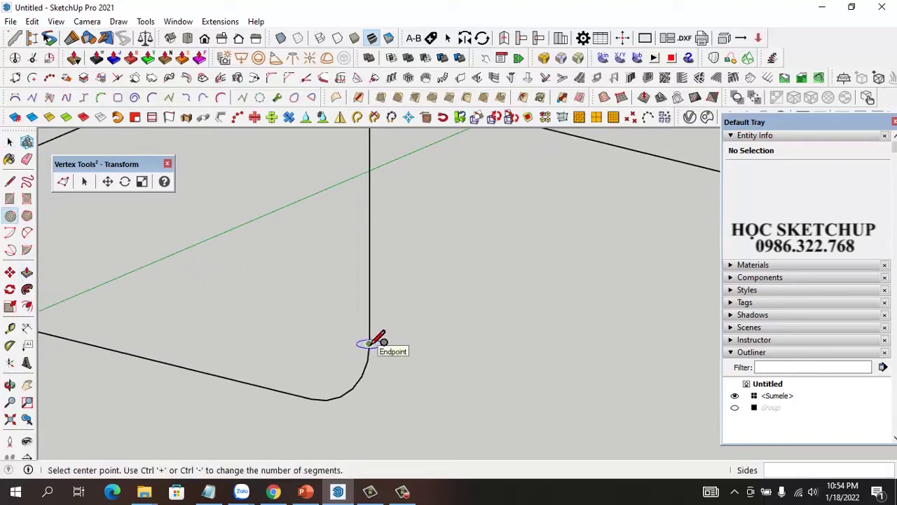
left_click(370, 343)
left_click(391, 338)
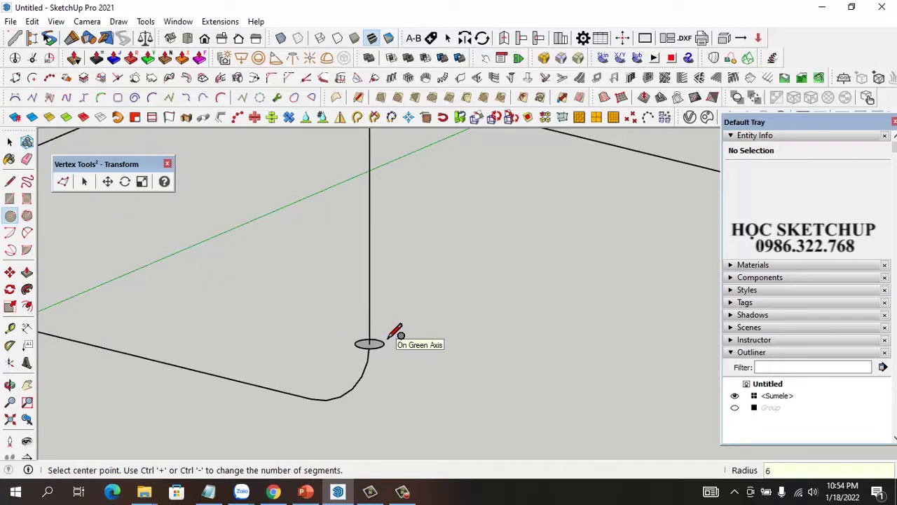
scroll(378, 360, "down", 3)
key("space")
scroll(429, 378, "down", 3)
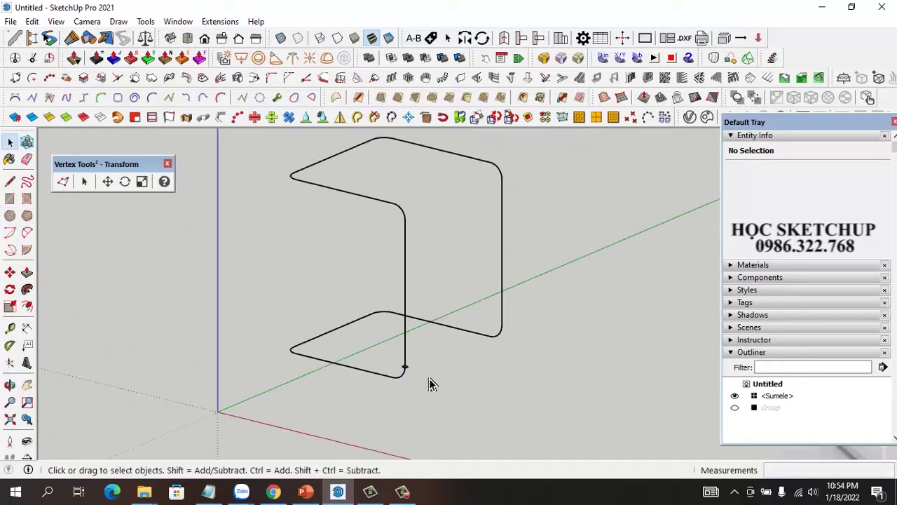
scroll(441, 364, "down", 1)
Select the bent frame path and Follow Me the small circle along it into a tube.
left_click_drag(553, 325, 400, 257)
scroll(424, 354, "up", 3)
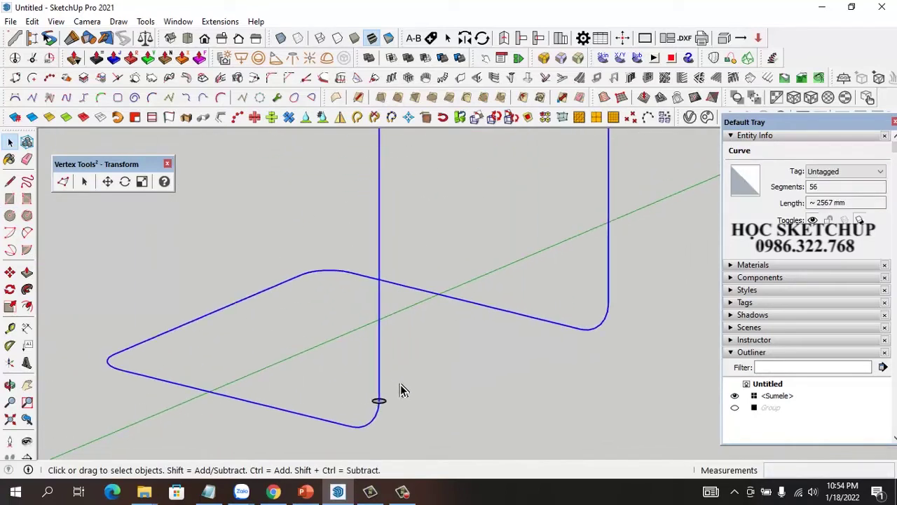
left_click(27, 290)
scroll(376, 408, "up", 3)
left_click(372, 405)
scroll(375, 387, "down", 2)
scroll(381, 368, "down", 2)
scroll(381, 368, "down", 2)
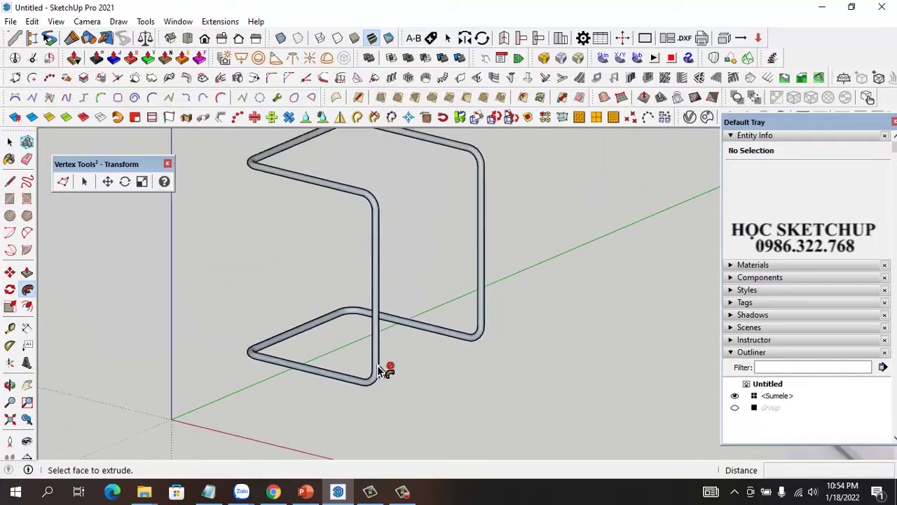
scroll(378, 371, "down", 2)
scroll(379, 372, "down", 1)
key("space")
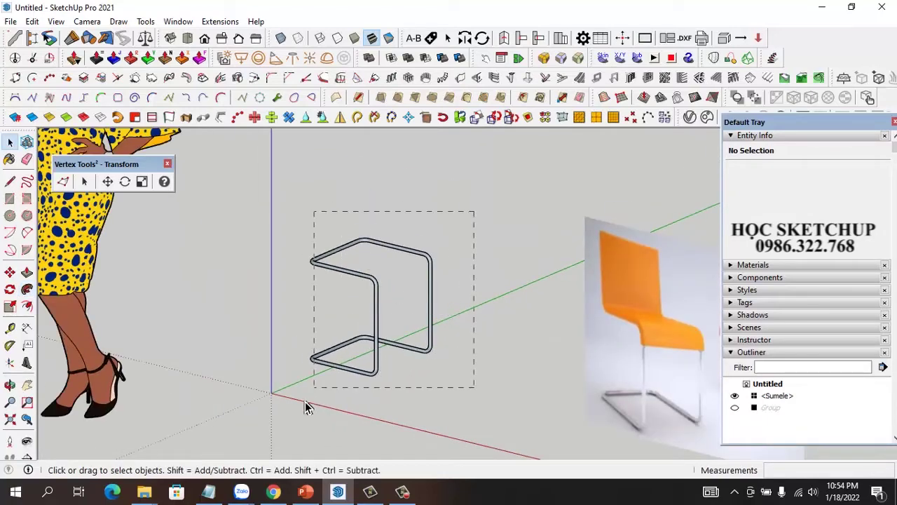
Make the whole tube frame into a group.
triple_click(374, 301)
right_click(376, 303)
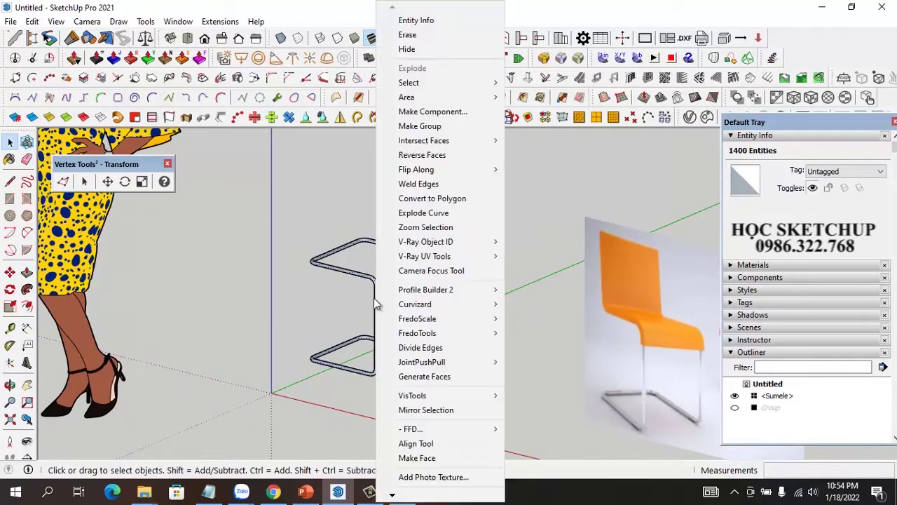
left_click(424, 127)
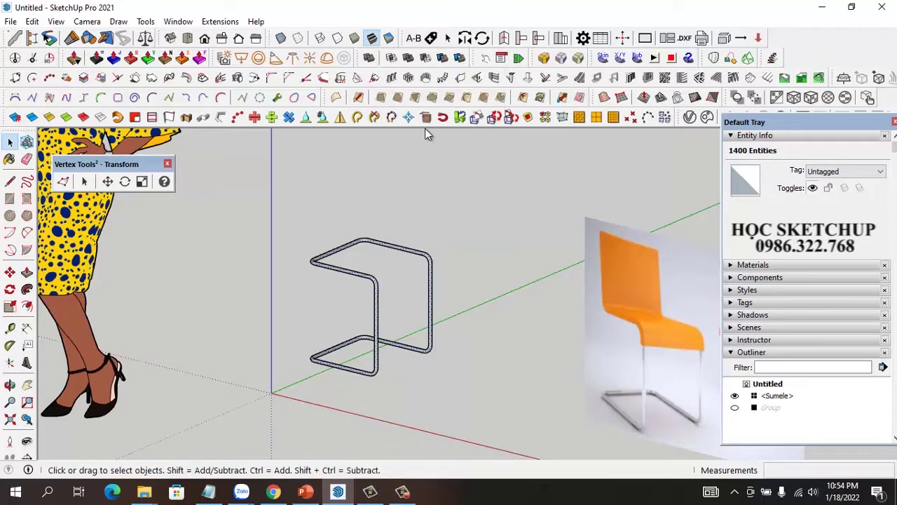
left_click(403, 381)
middle_click_drag(404, 381, 472, 362)
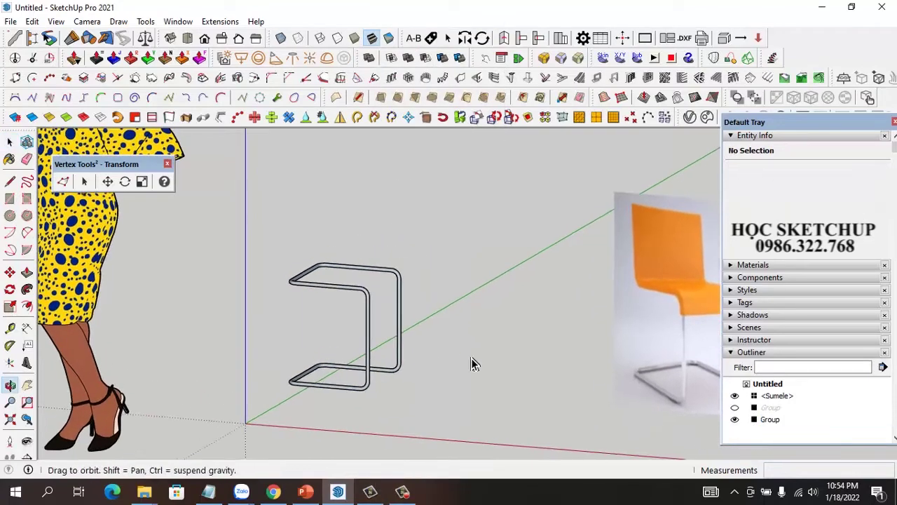
Unhide all to bring back the seat-and-back shell, viewing the chair from the side.
left_click(55, 21)
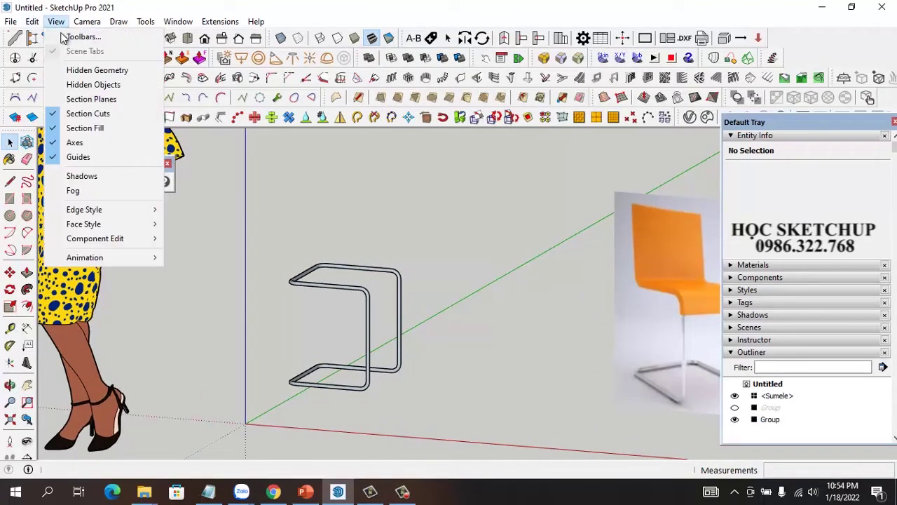
left_click(32, 21)
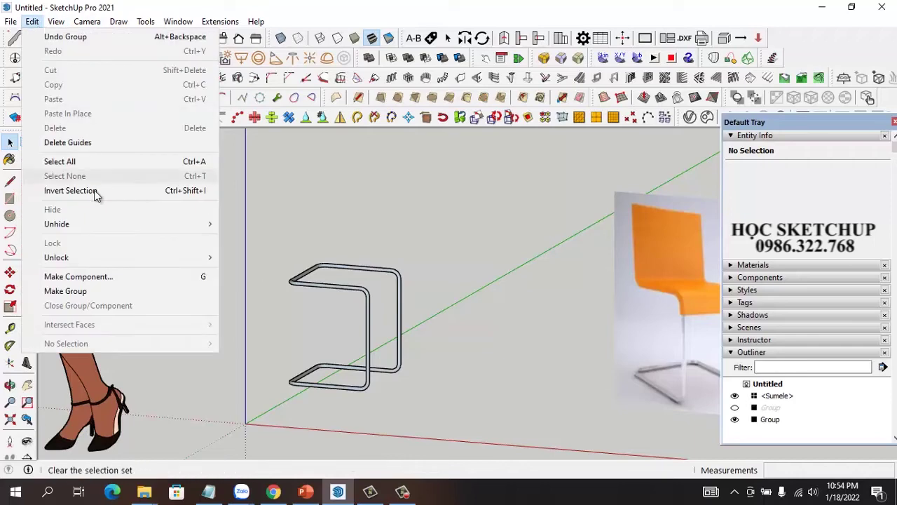
mouse_move(57, 224)
left_click(248, 253)
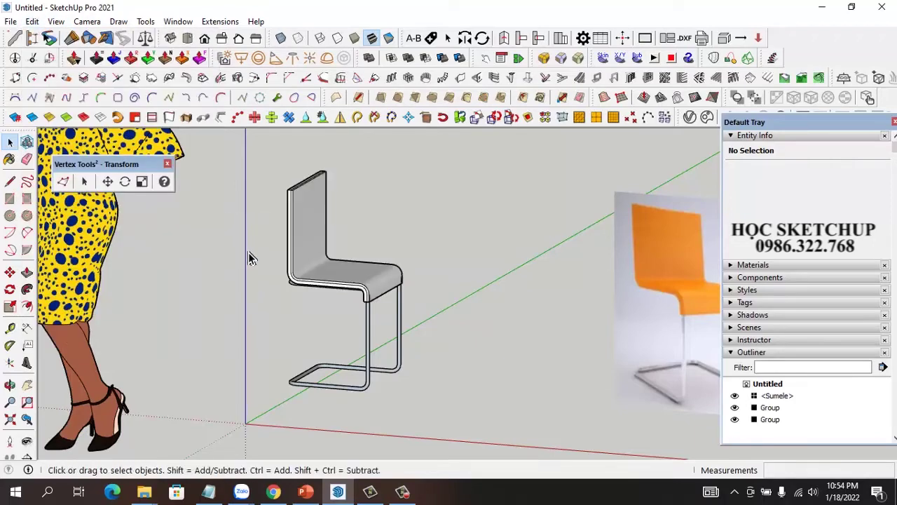
middle_click_drag(345, 304, 438, 222)
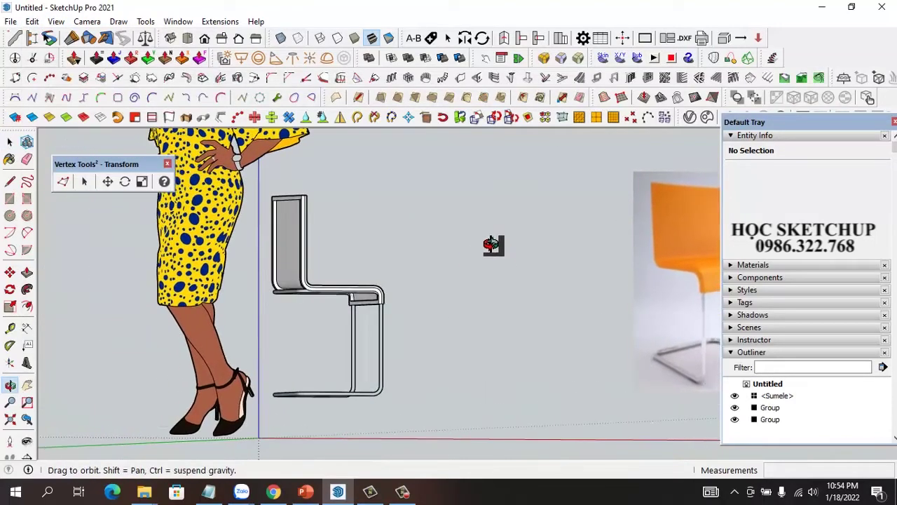
scroll(286, 294, "up", 3)
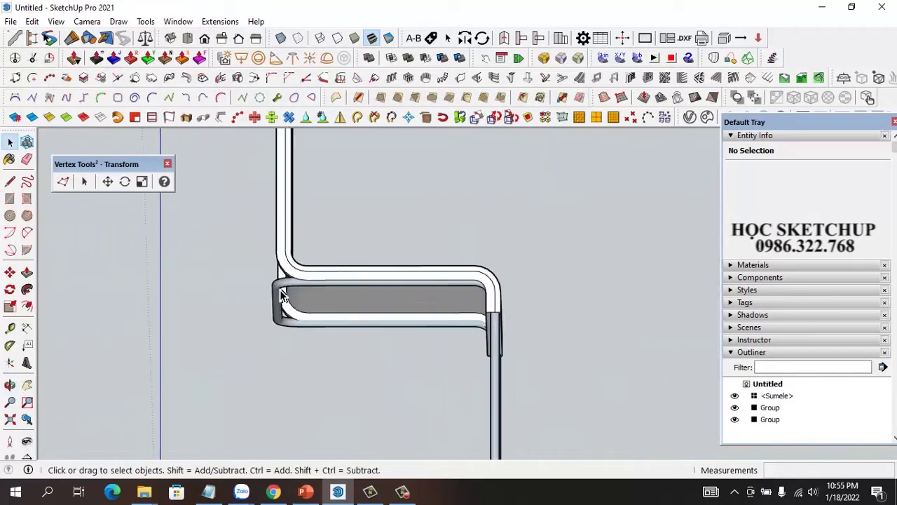
scroll(284, 294, "up", 3)
scroll(284, 294, "up", 3)
scroll(300, 300, "down", 3)
Orbit around the chair to inspect the seat resting on the tube frame.
middle_click_drag(301, 302, 411, 320)
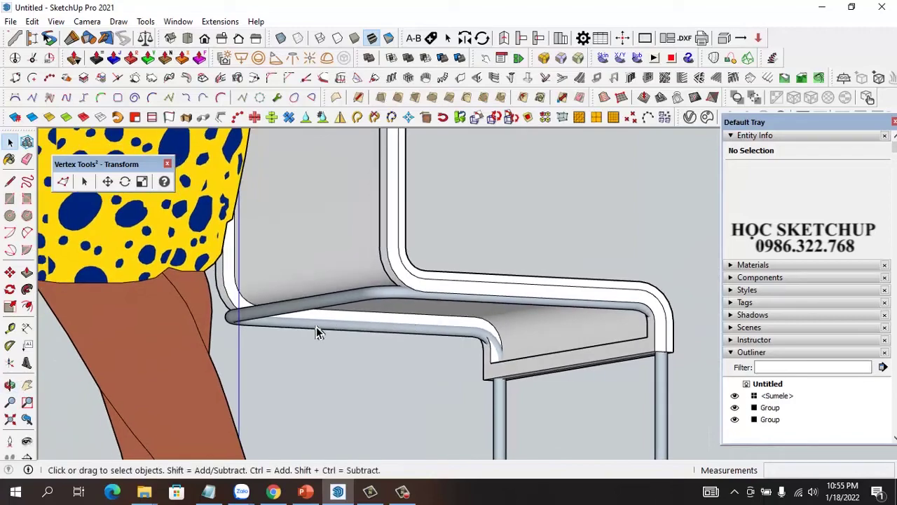
scroll(304, 321, "up", 2)
scroll(304, 323, "up", 1)
middle_click_drag(484, 333, 645, 260)
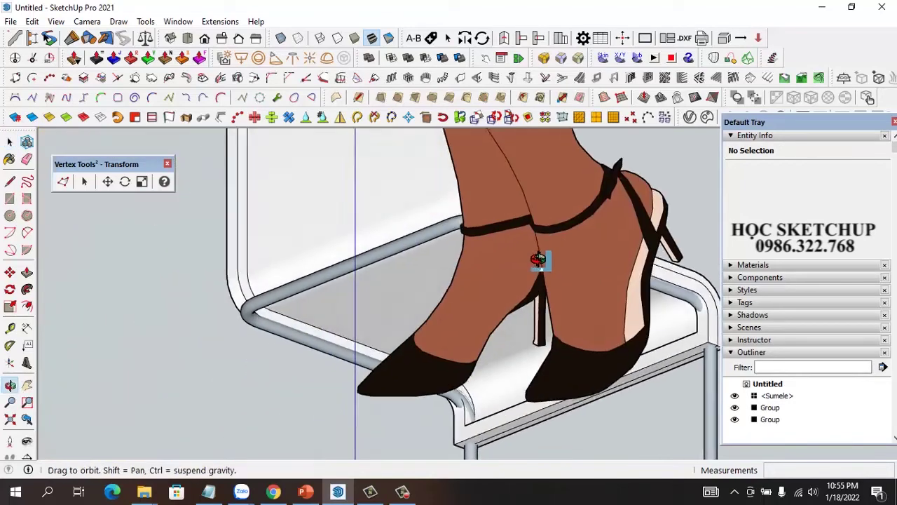
scroll(596, 303, "down", 2)
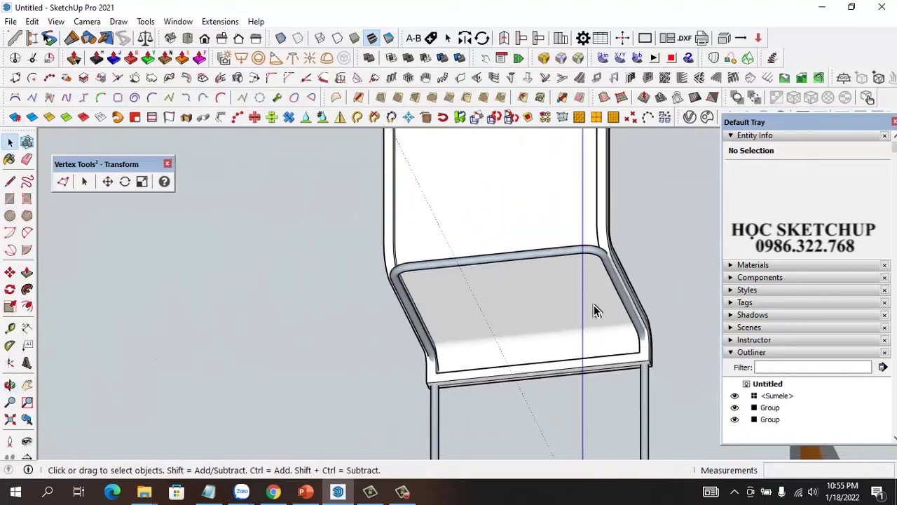
scroll(561, 285, "down", 3)
scroll(601, 310, "up", 3)
scroll(601, 313, "up", 1)
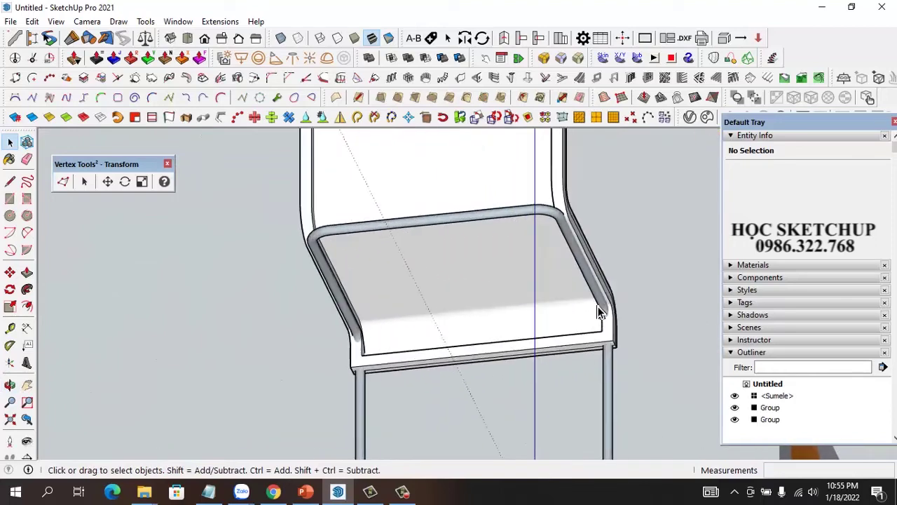
scroll(370, 330, "down", 2)
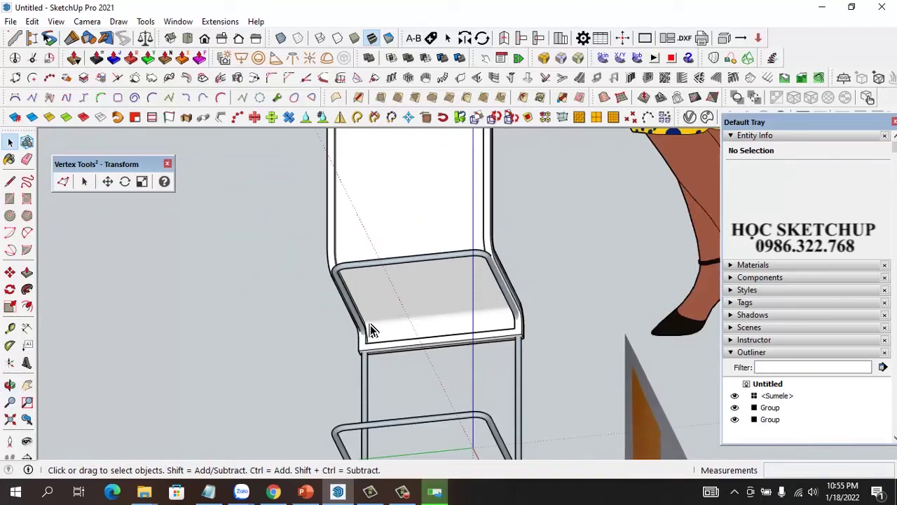
scroll(370, 330, "down", 2)
mouse_move(530, 321)
middle_mouse_down()
mouse_move(384, 380)
mouse_move(352, 323)
middle_mouse_up()
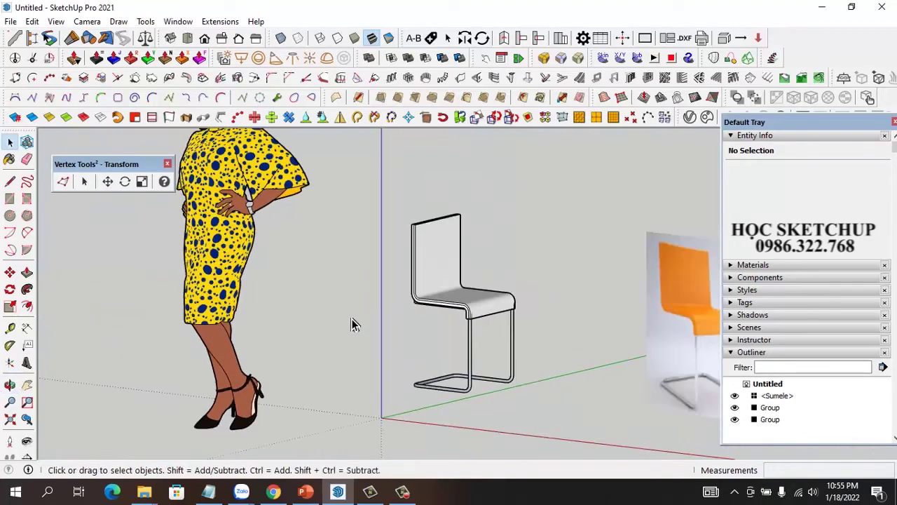
scroll(455, 327, "down", 2)
scroll(489, 316, "up", 3)
left_click(412, 303)
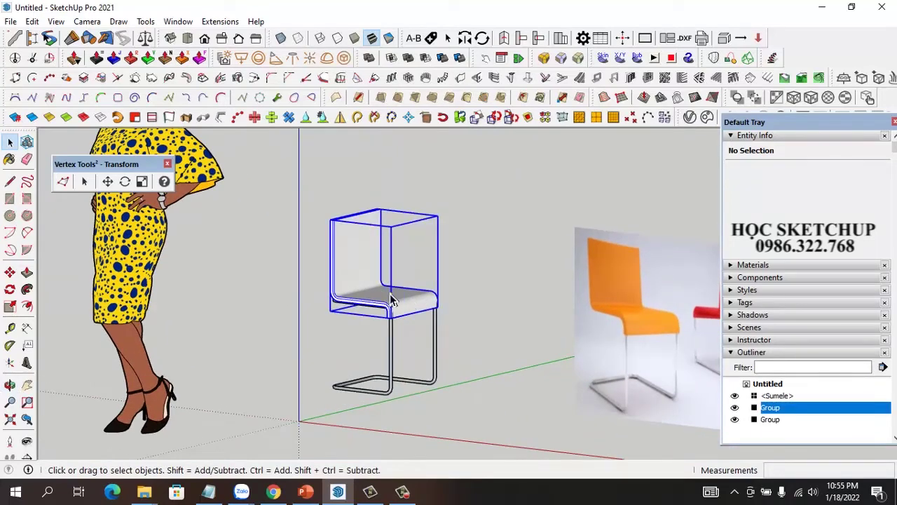
Paint the seat-and-back shell with golden yellow Color D05.
left_click(768, 299)
key("b")
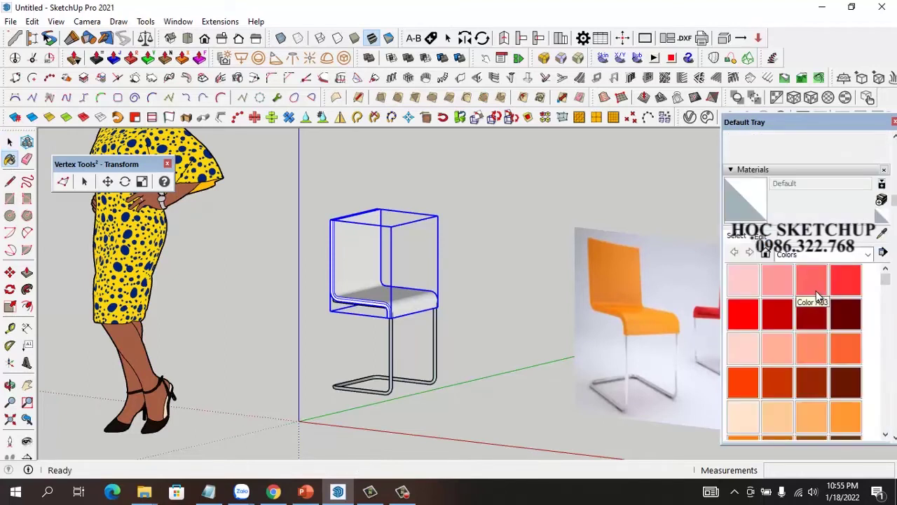
scroll(778, 327, "down", 3)
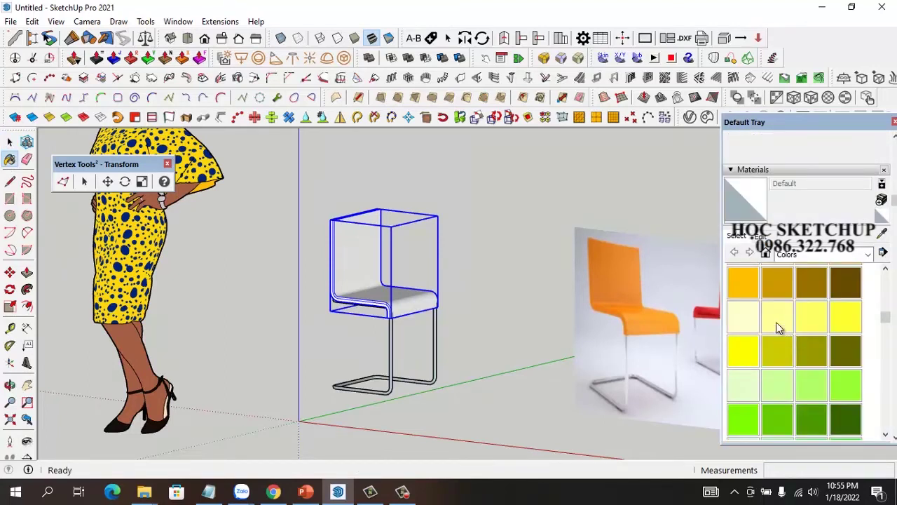
left_click(750, 284)
left_click(407, 301)
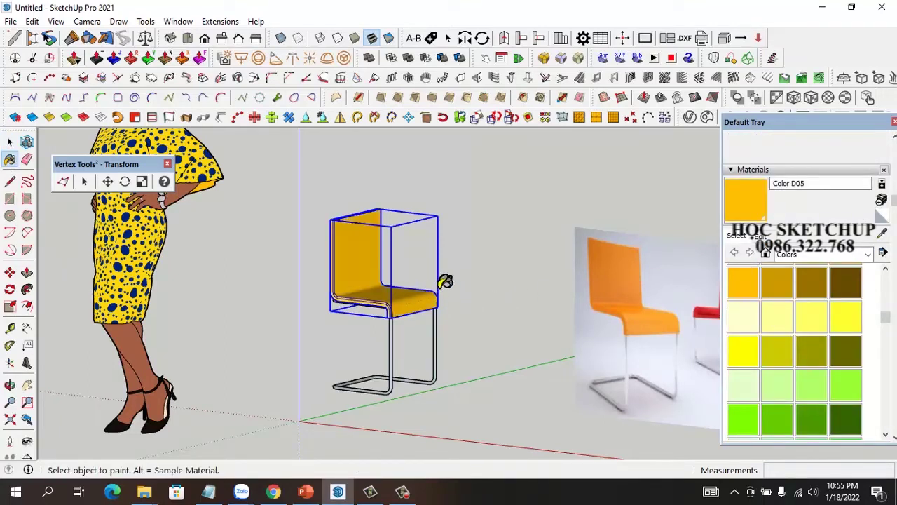
Orbit around the chair, checking the steel leg frame remains unpainted.
left_click(10, 142)
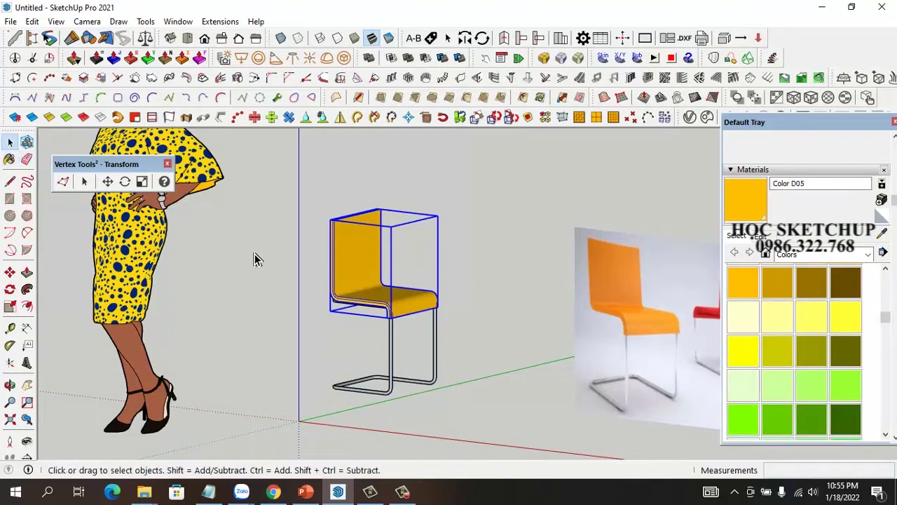
left_click(254, 254)
middle_click_drag(411, 325, 444, 325)
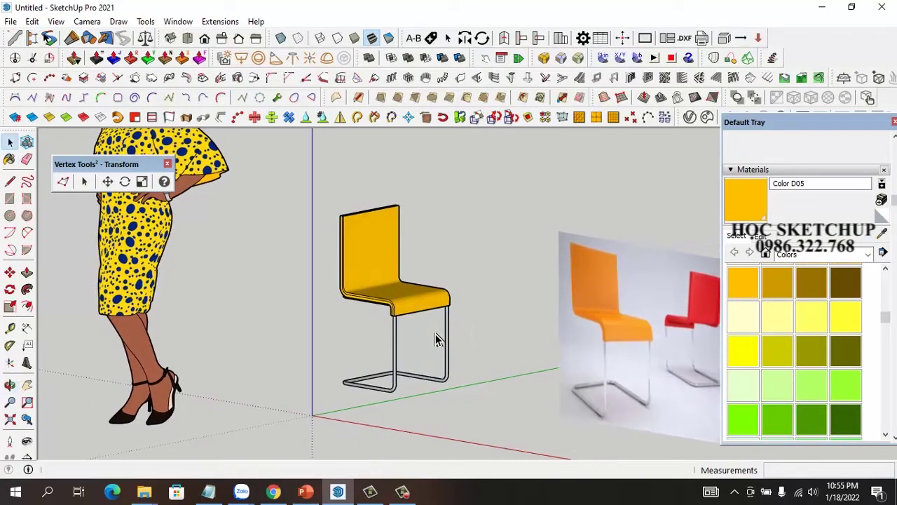
left_click(445, 335)
left_click(480, 314)
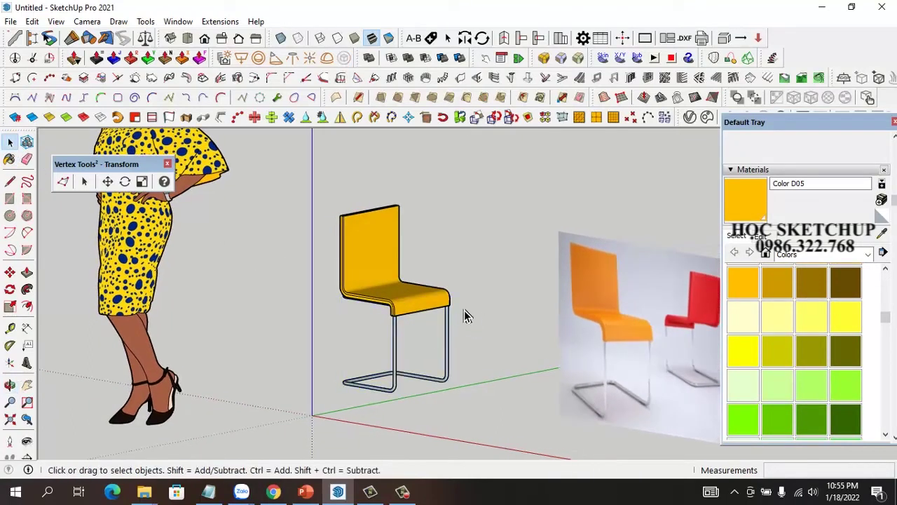
mouse_move(414, 300)
middle_mouse_down()
mouse_move(492, 297)
mouse_move(451, 338)
mouse_move(353, 240)
middle_mouse_up()
scroll(445, 336, "up", 3)
scroll(445, 337, "down", 3)
Copy the whole yellow chair further along the green axis.
left_click_drag(254, 379, 242, 270)
key("m")
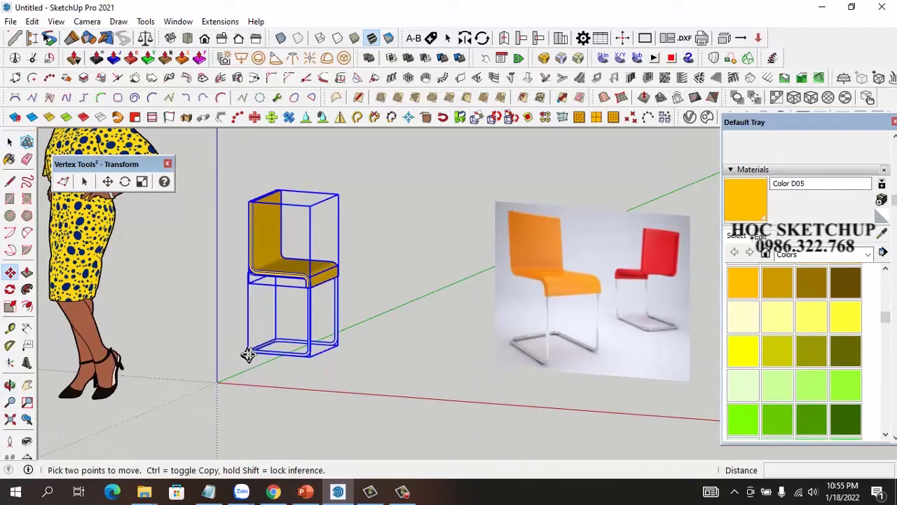
left_click(249, 354)
key("ctrl")
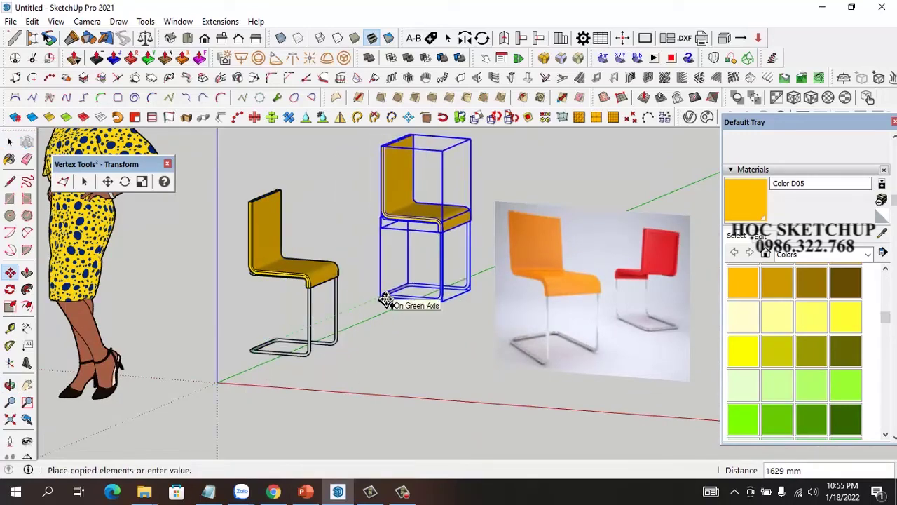
left_click(384, 299)
middle_click_drag(385, 299, 398, 331)
Rotate the chair copy about its base to face a new direction.
key("q")
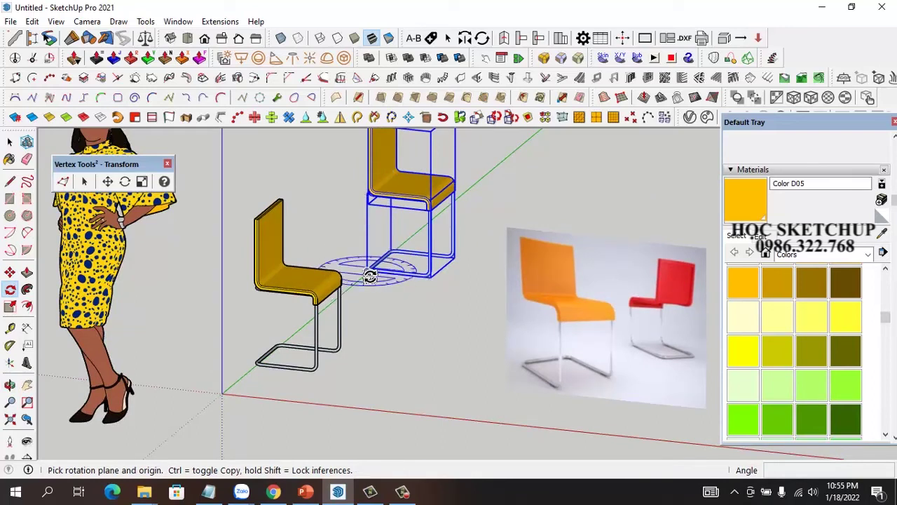
left_click(366, 271)
left_click(431, 278)
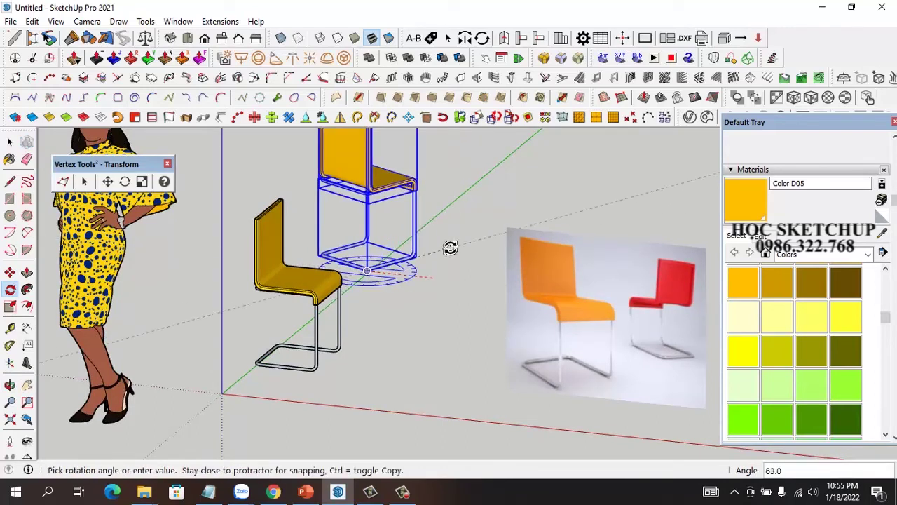
type("90")
left_click(450, 248)
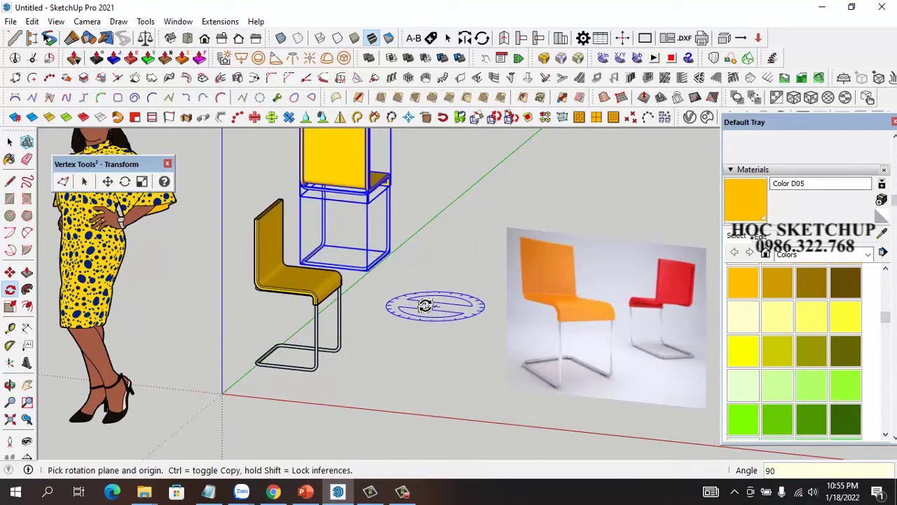
key("ctrl+z")
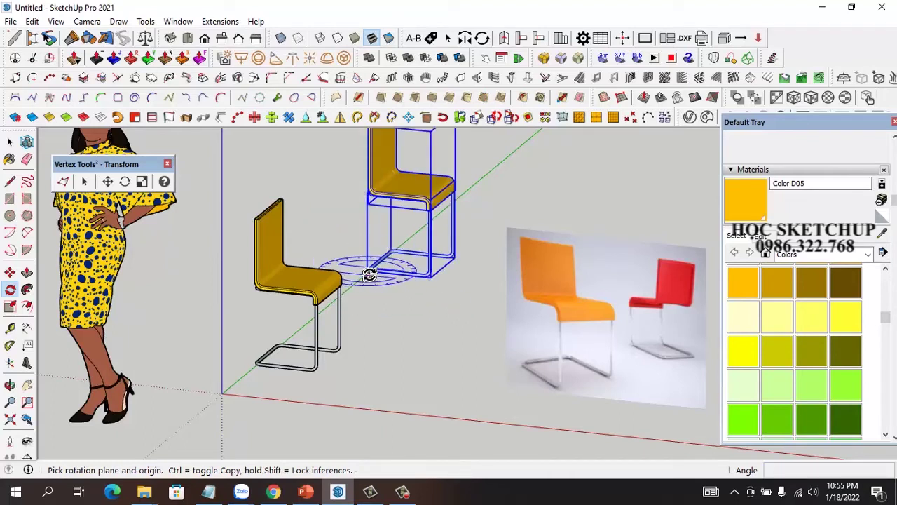
left_click(369, 271)
left_click(434, 278)
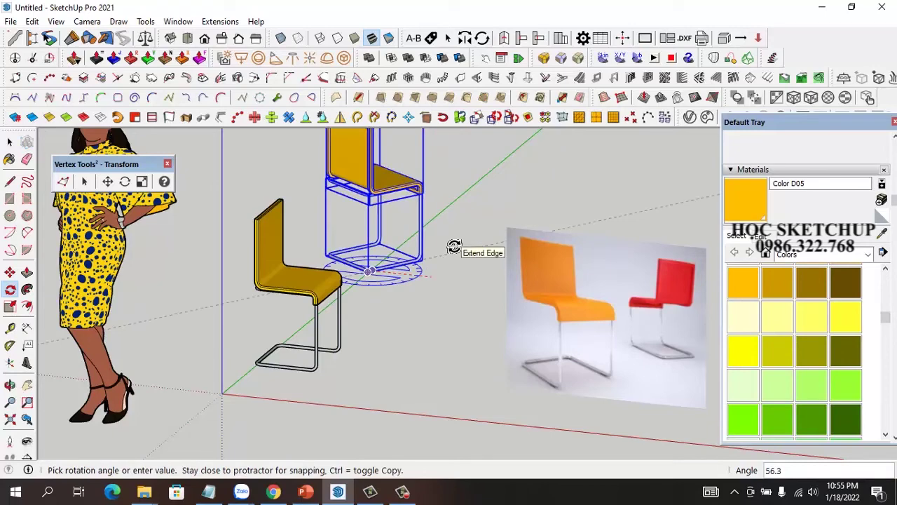
left_click(454, 247)
mouse_move(441, 274)
middle_mouse_down()
mouse_move(315, 350)
mouse_move(450, 300)
middle_mouse_up()
Select the copied chair's seat and back group.
key("space")
left_click(559, 201)
left_click(484, 198)
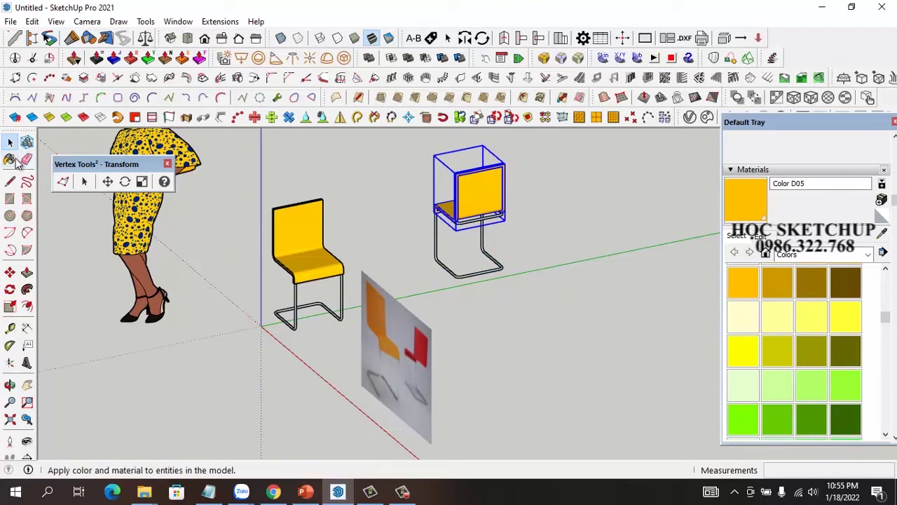
Paint the copy's seat and back with red Color A05.
middle_click_drag(623, 304, 673, 308)
scroll(814, 351, "down", 5)
scroll(813, 354, "down", 10)
scroll(811, 356, "up", 3)
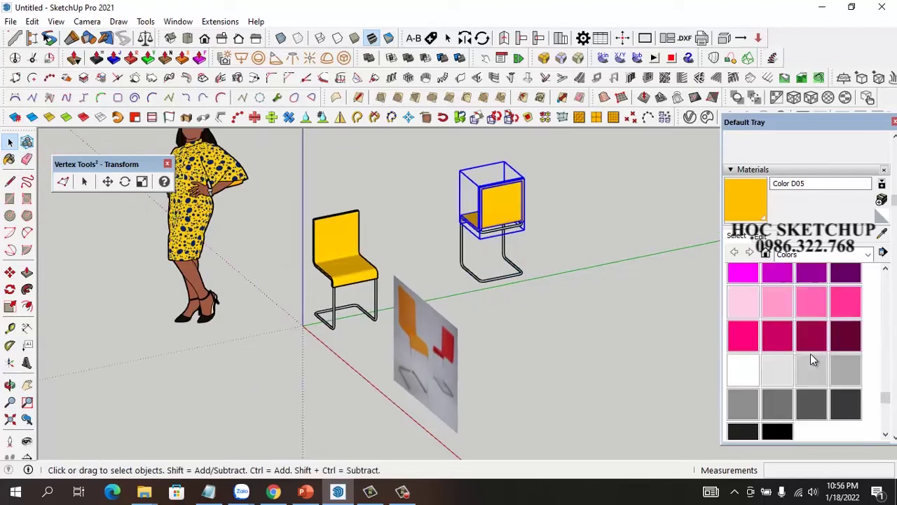
scroll(811, 357, "up", 3)
scroll(811, 359, "up", 3)
scroll(809, 360, "up", 4)
scroll(808, 360, "up", 5)
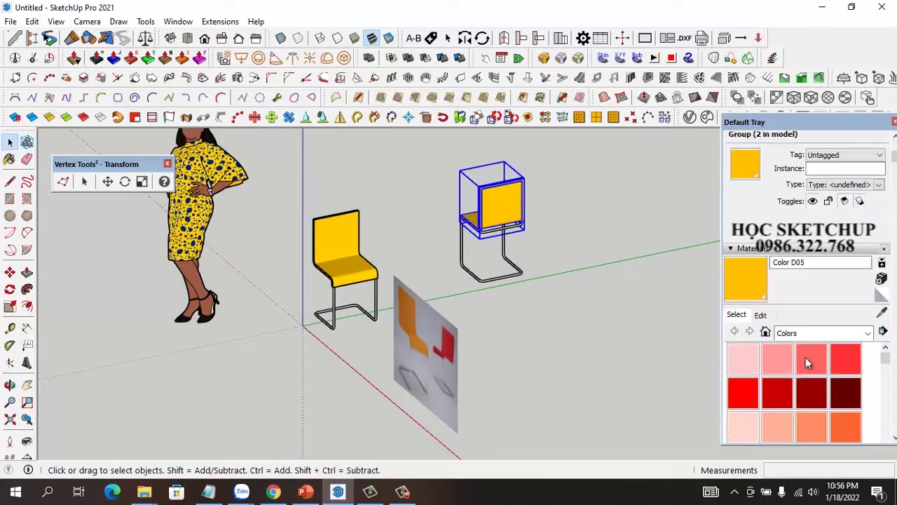
left_click(745, 390)
left_click(514, 203)
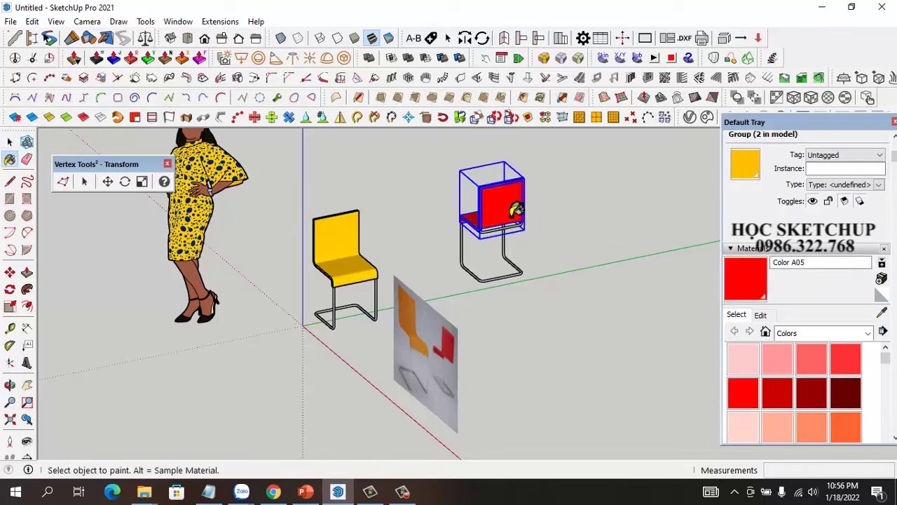
Orbit the view to see both chairs and the reference photo.
key("space")
key("o")
left_click_drag(502, 306, 503, 309)
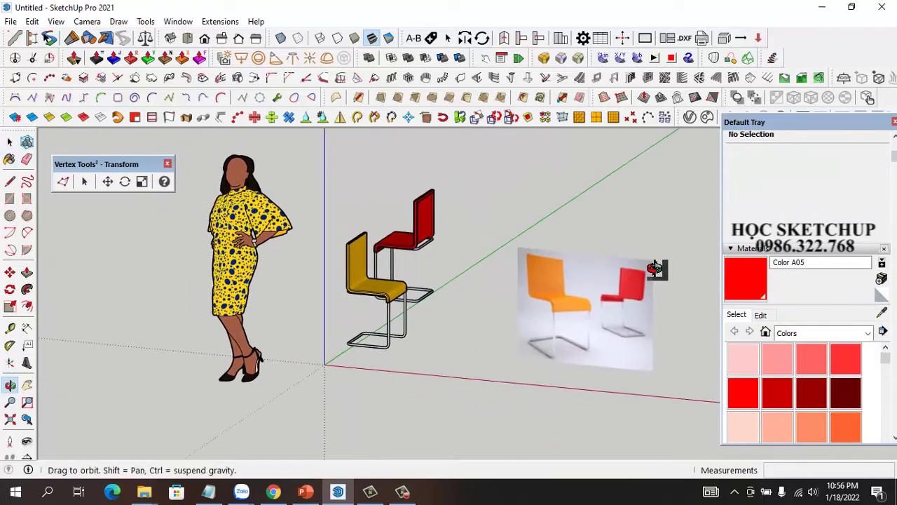
key("space")
mouse_move(451, 305)
middle_mouse_down()
mouse_move(397, 272)
mouse_move(457, 290)
mouse_move(610, 293)
middle_mouse_up()
scroll(420, 292, "down", 2)
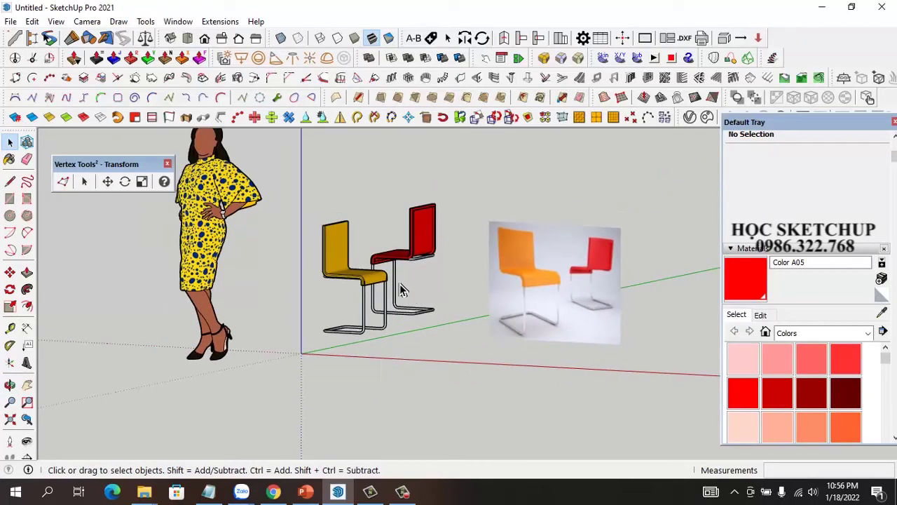
scroll(399, 283, "up", 3)
scroll(343, 287, "down", 3)
scroll(487, 288, "up", 3)
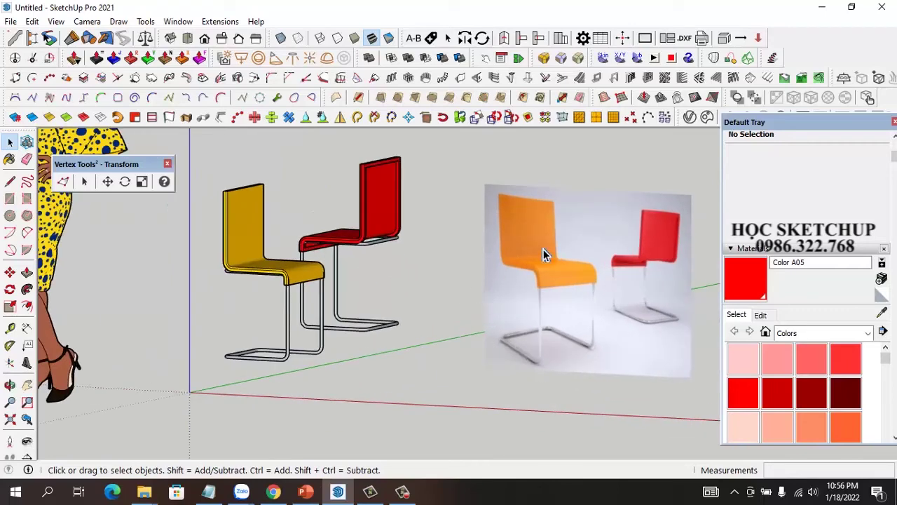
scroll(590, 241, "up", 1)
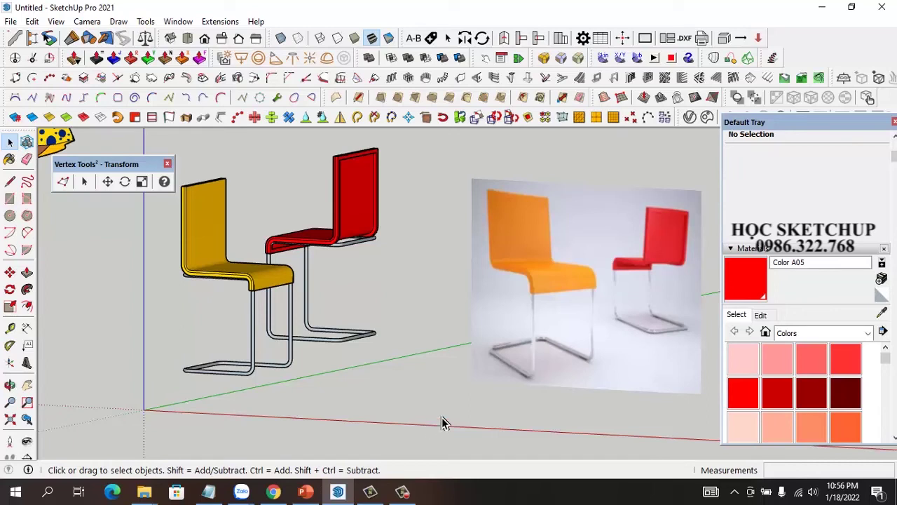
mouse_move(402, 492)
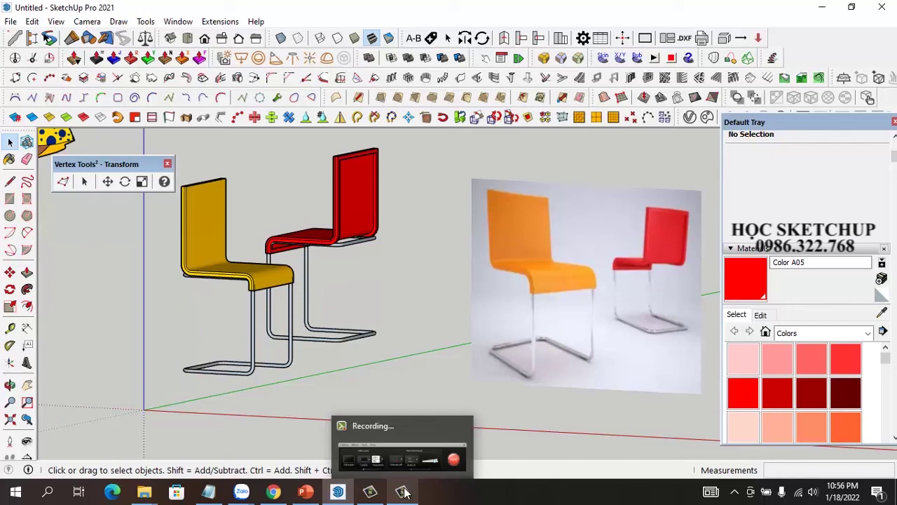
left_click(425, 461)
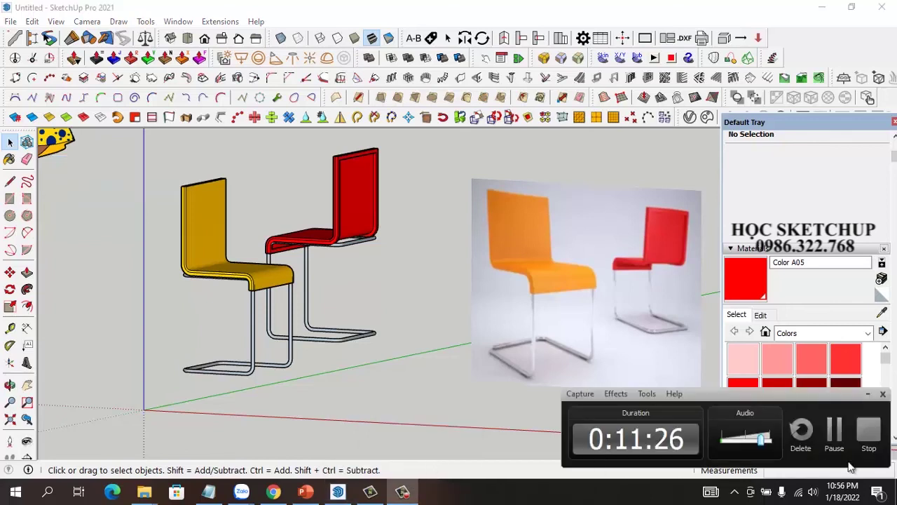